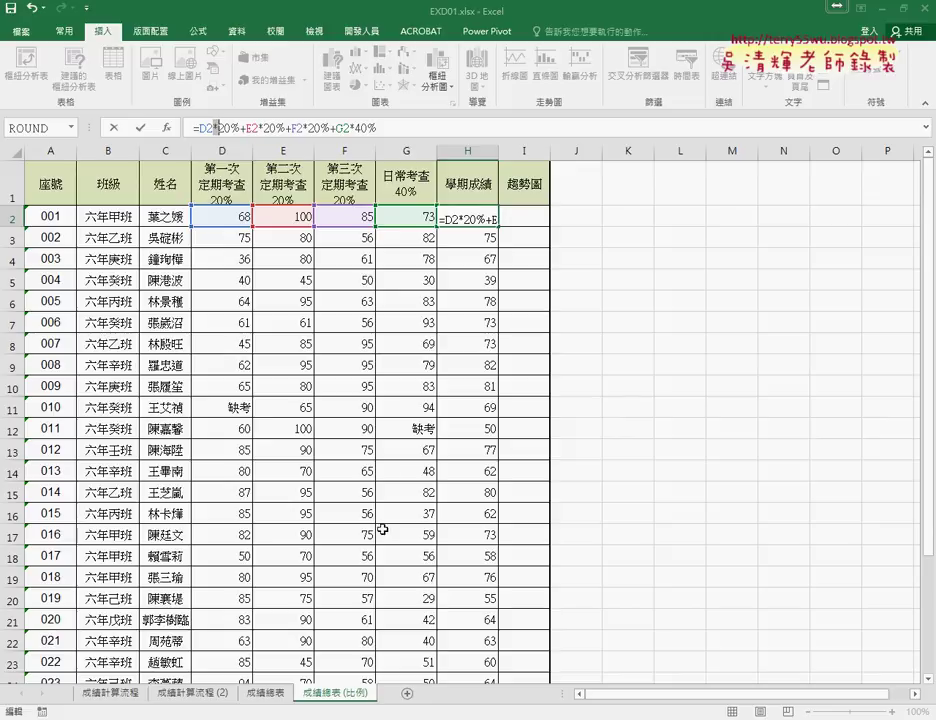
# Step: Compare with the finished 成績總表 sheet and check the exam headers in row 1
pyautogui.click(266, 694)
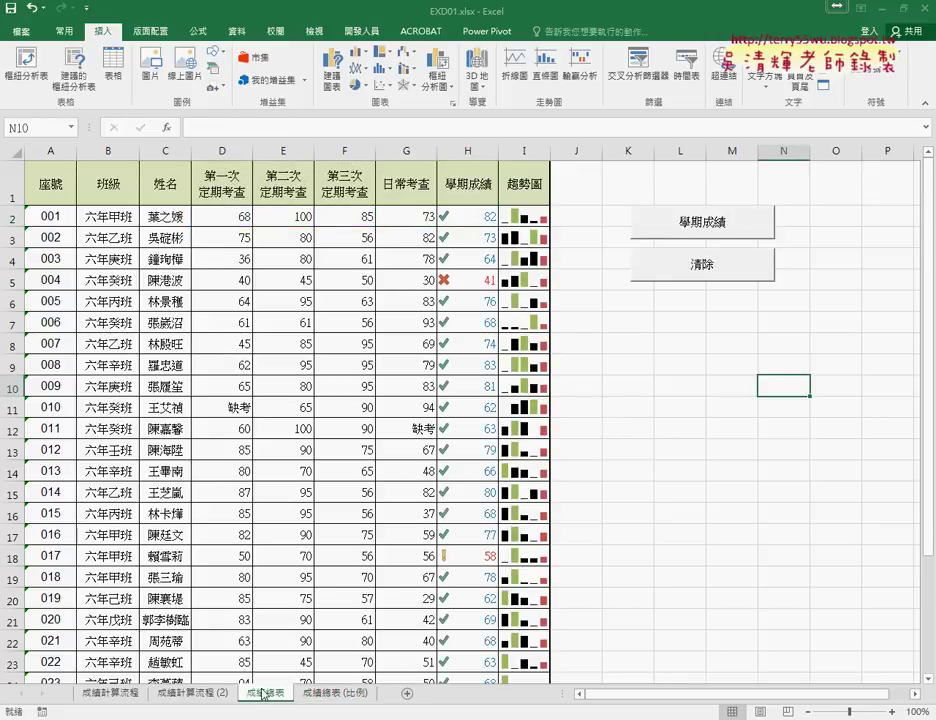
pyautogui.click(335, 693)
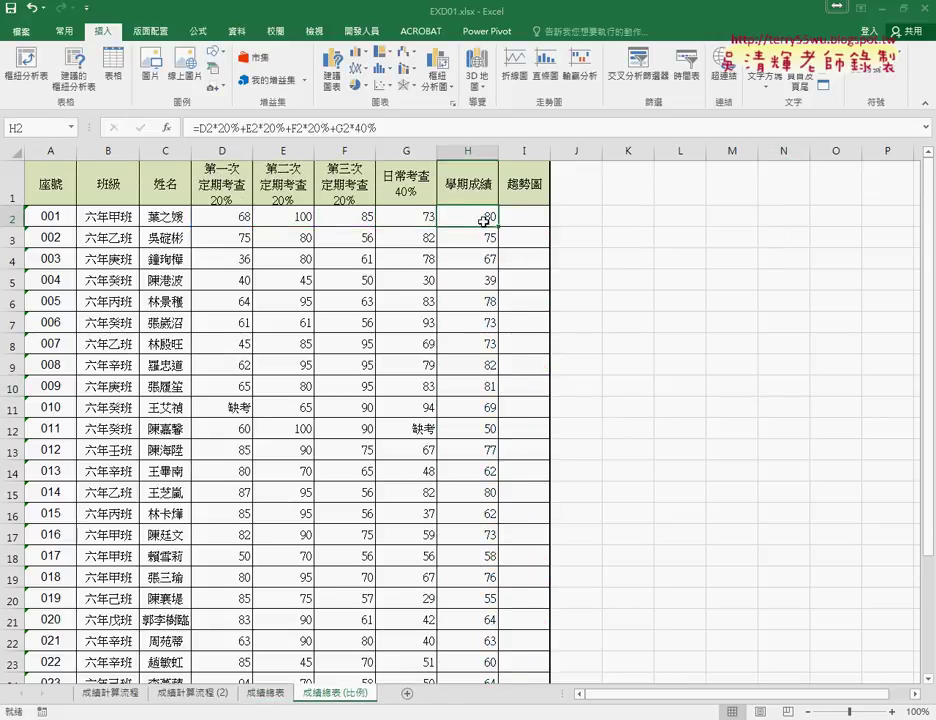
pyautogui.click(237, 190)
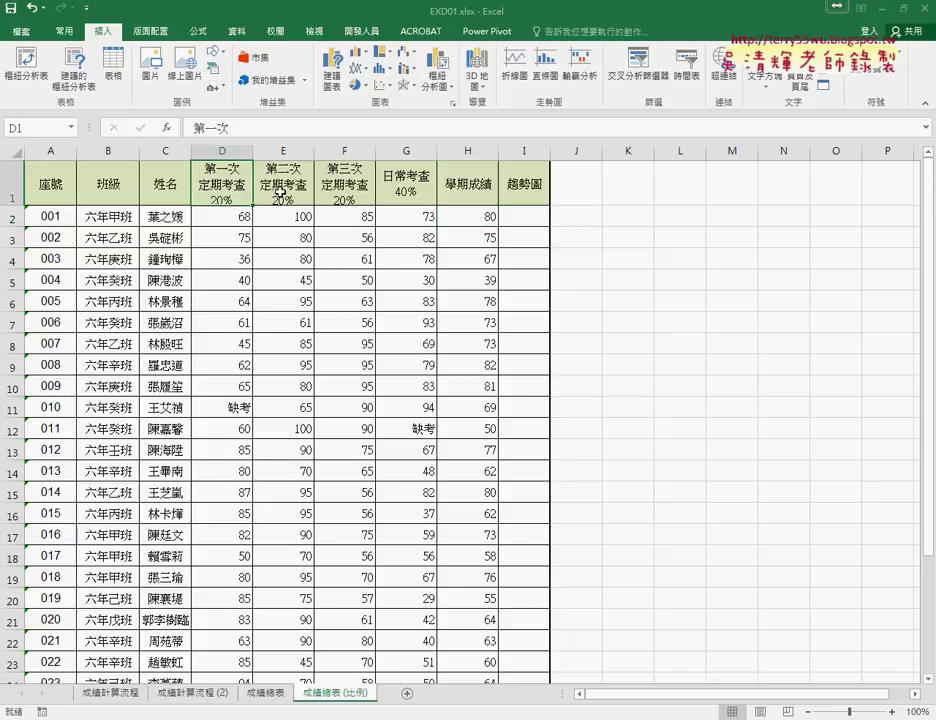
pyautogui.click(270, 190)
pyautogui.click(340, 190)
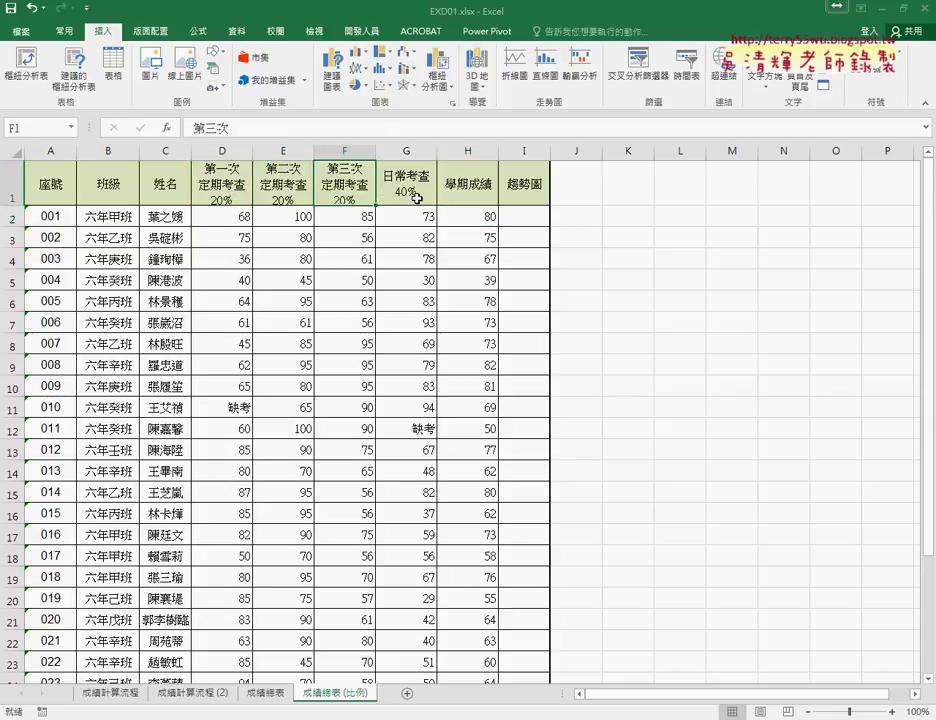
pyautogui.click(416, 198)
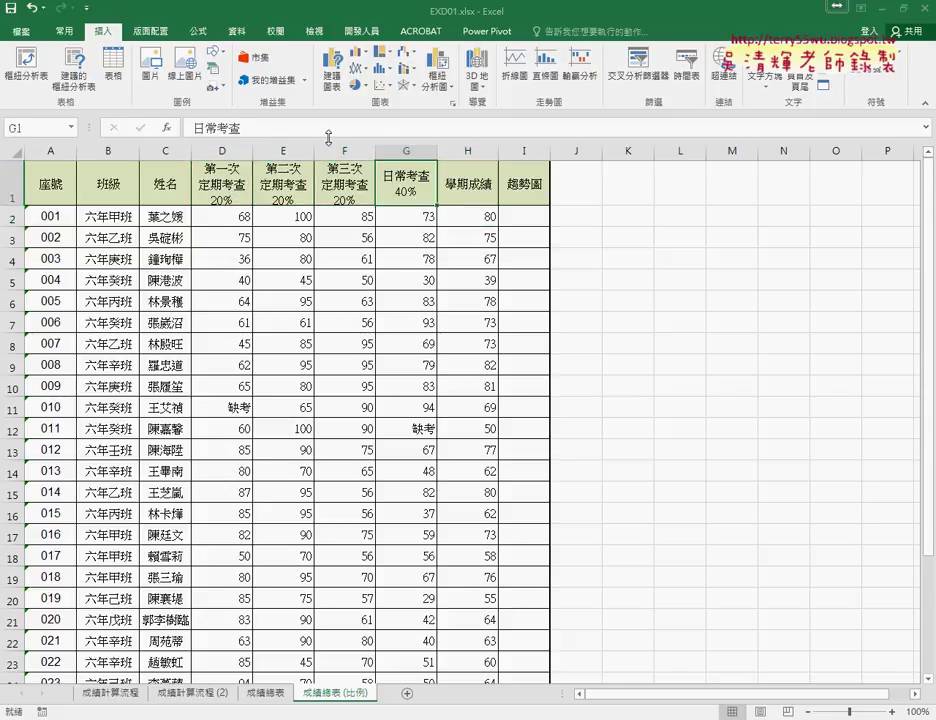
# Step: Review the two-line G1 日常考查 40% header and make the header row slightly taller
pyautogui.click(925, 130)
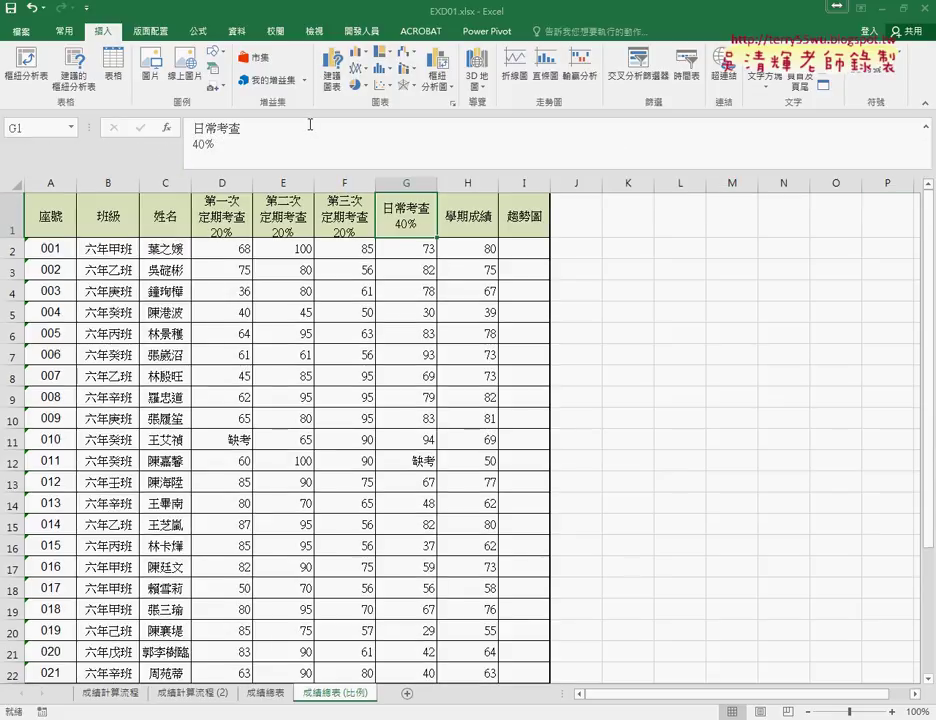
pyautogui.click(264, 135)
pyautogui.moveTo(214, 147); pyautogui.dragTo(192, 148)
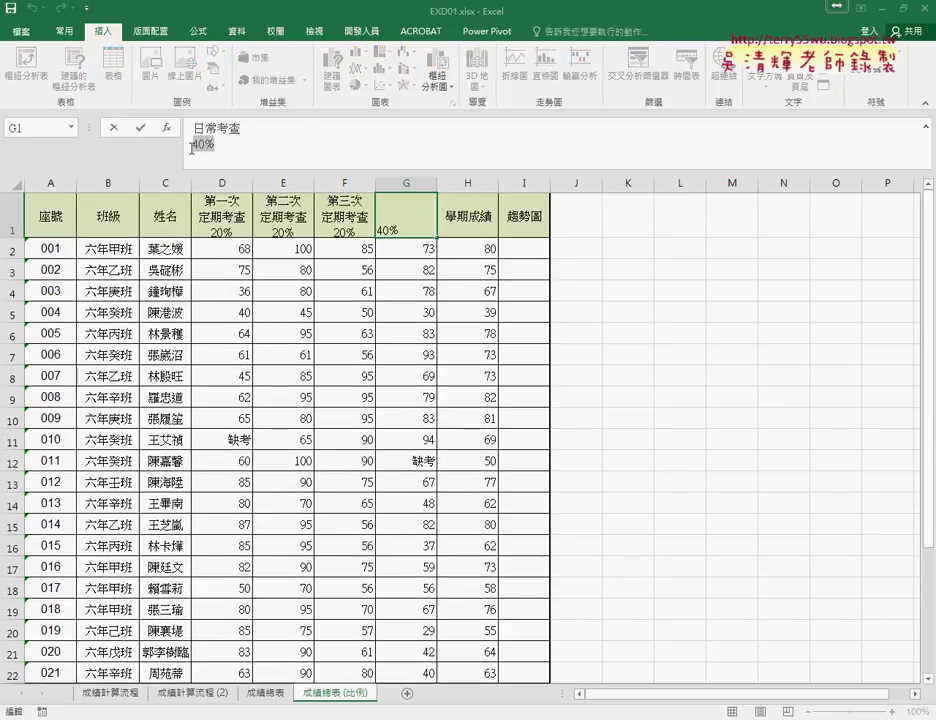
pyautogui.click(140, 127)
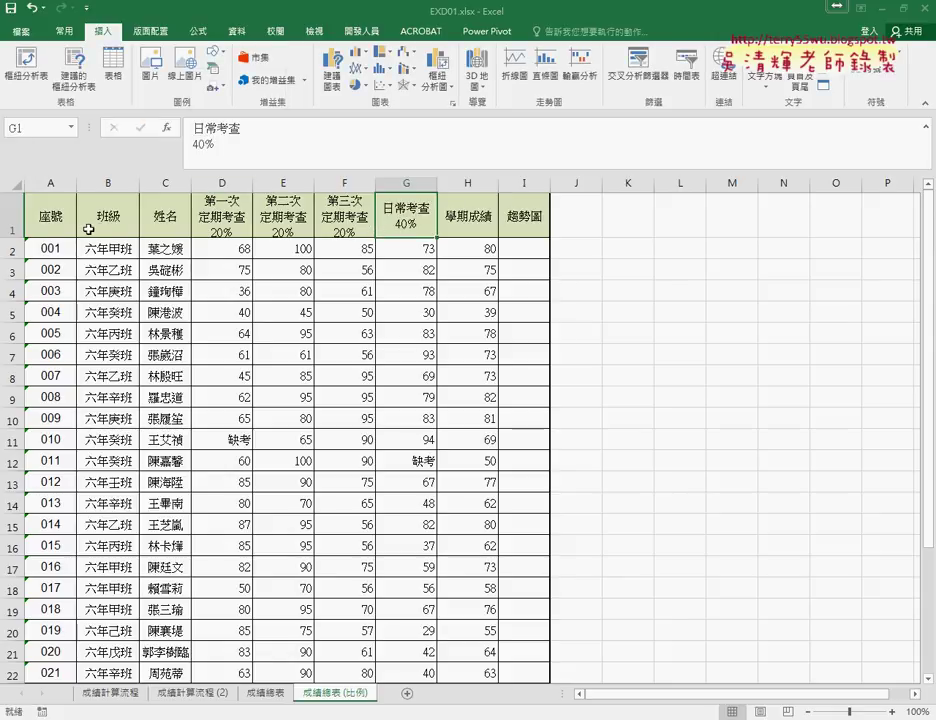
pyautogui.moveTo(22, 237); pyautogui.dragTo(13, 240)
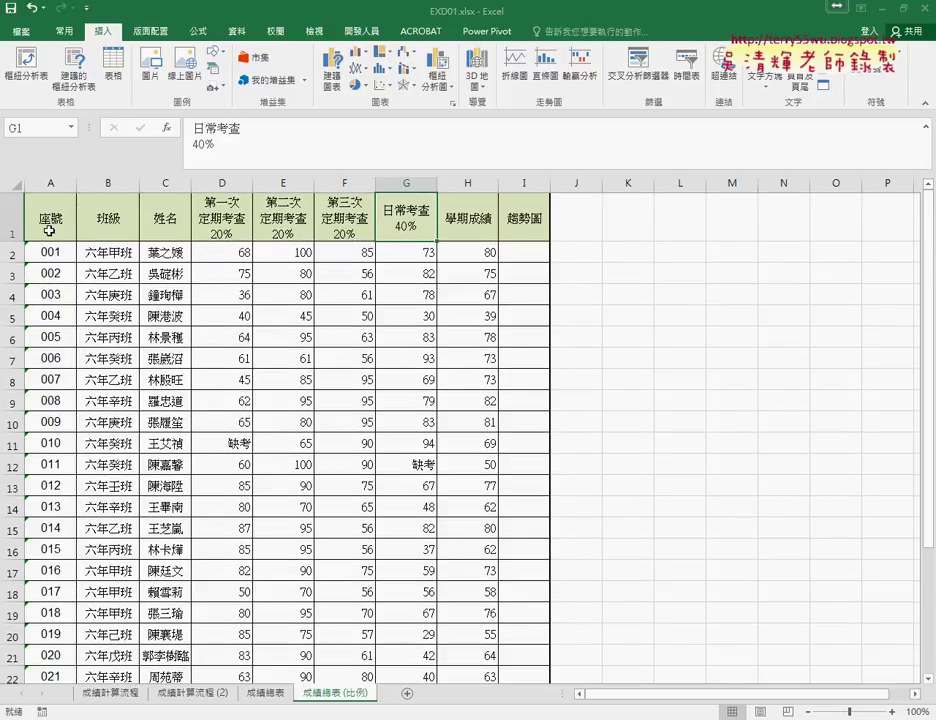
# Step: Cut H2's weighted-sum formula and try wrapping it in ROUND, then cancel the attempt
pyautogui.click(476, 254)
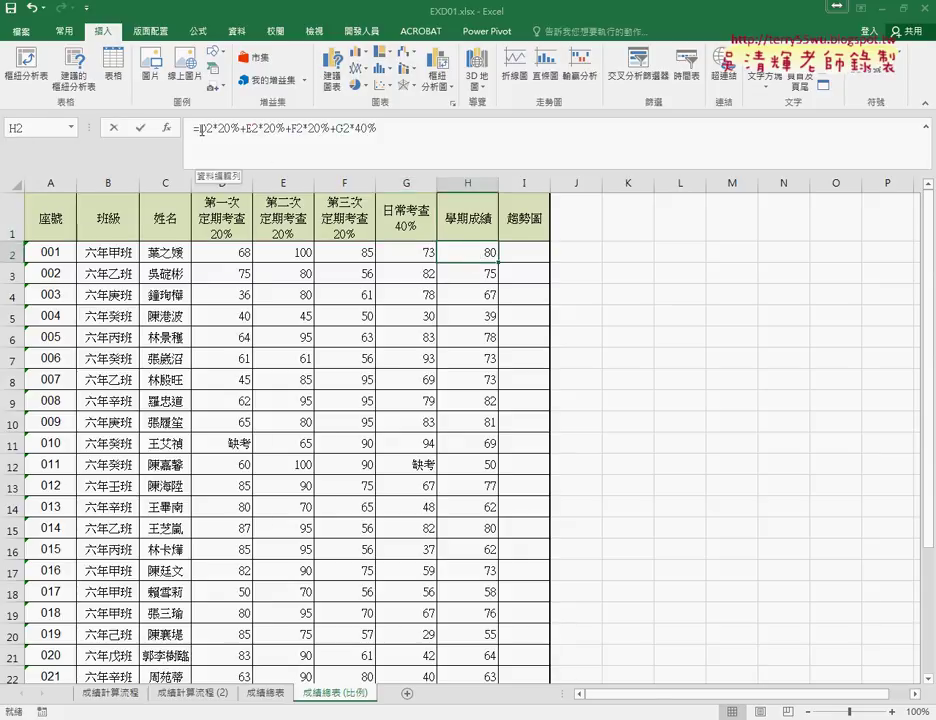
pyautogui.moveTo(195, 128); pyautogui.dragTo(432, 140)
pyautogui.rightClick(344, 128)
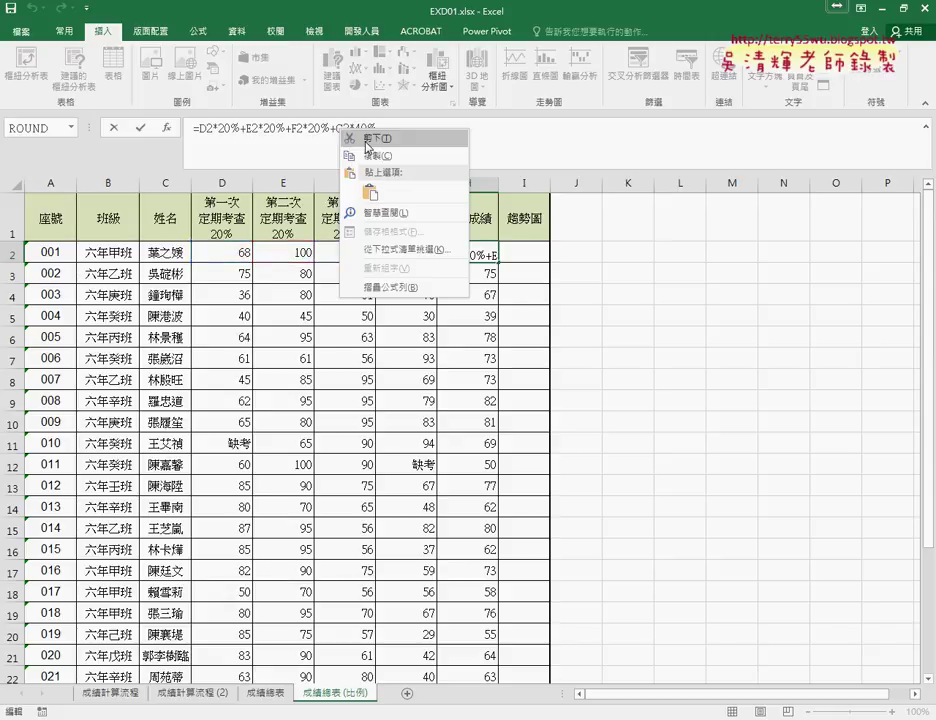
pyautogui.click(340, 136)
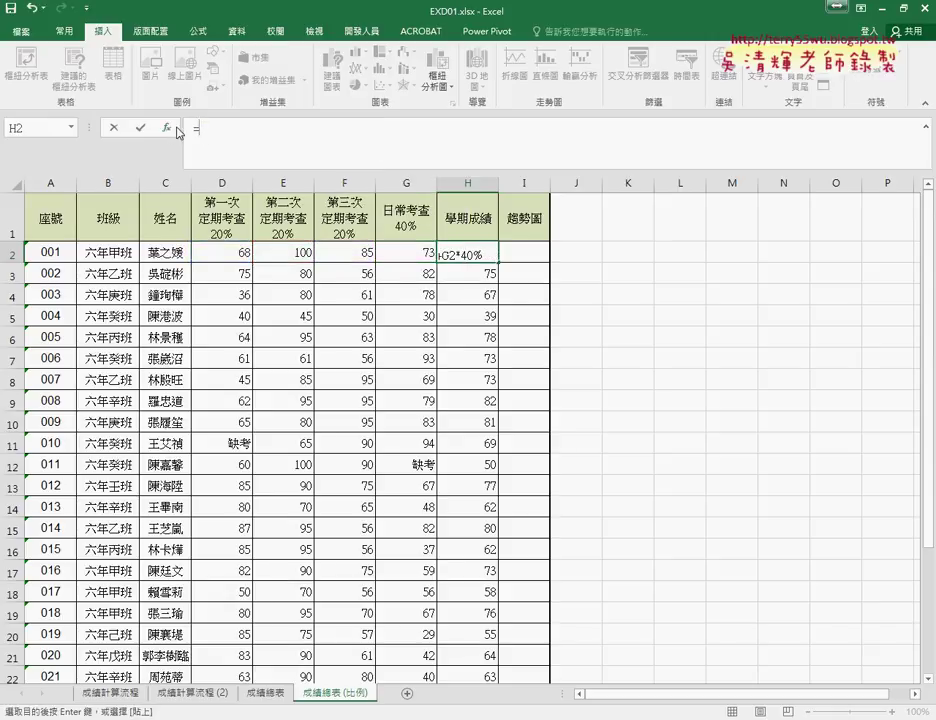
pyautogui.hotkey('shift', 'F3')
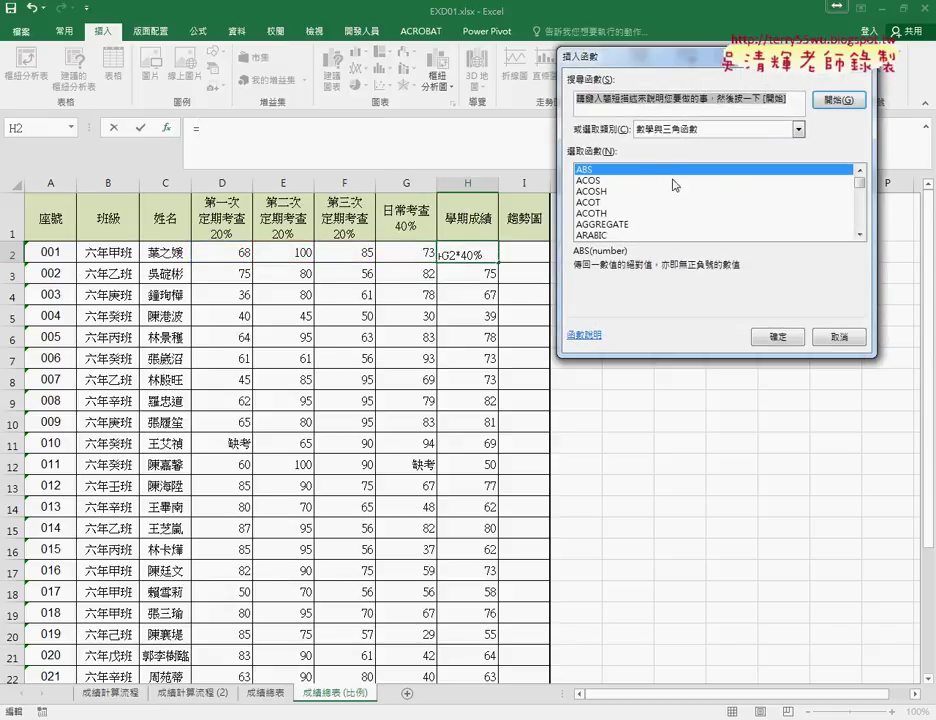
pyautogui.moveTo(860, 188); pyautogui.dragTo(861, 211)
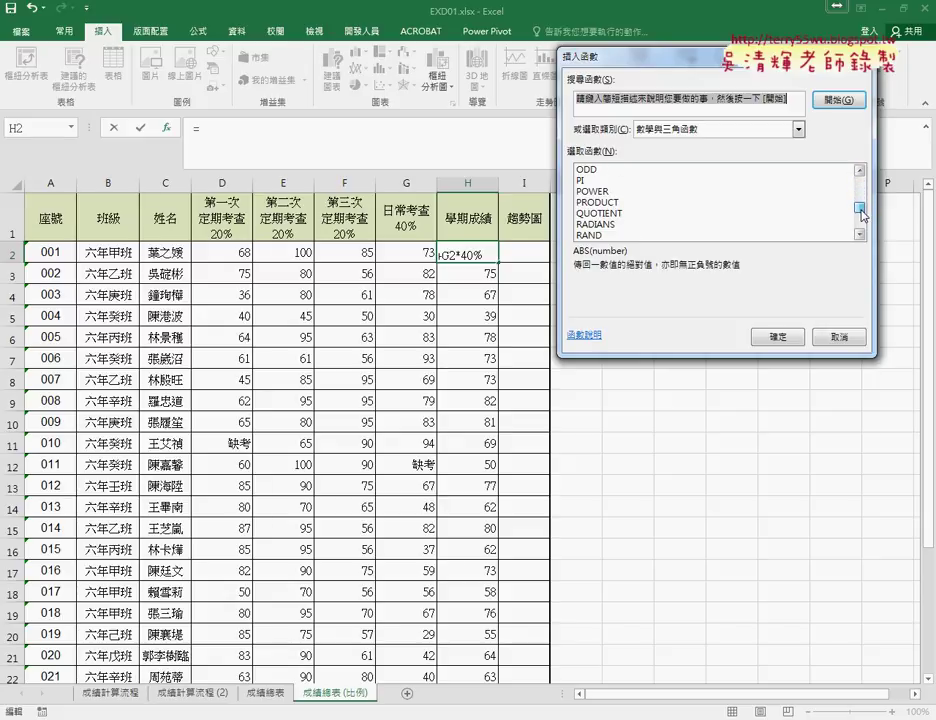
pyautogui.click(860, 236)
pyautogui.click(860, 236)
pyautogui.click(860, 236)
pyautogui.doubleClick(580, 235)
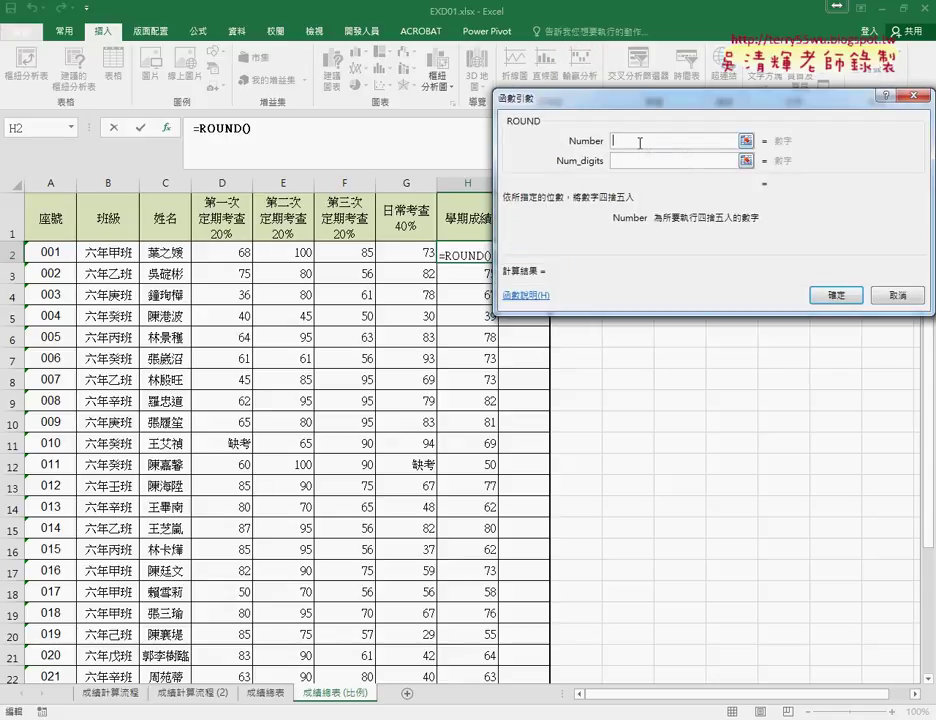
pyautogui.rightClick(641, 142)
pyautogui.click(628, 141)
pyautogui.rightClick(631, 141)
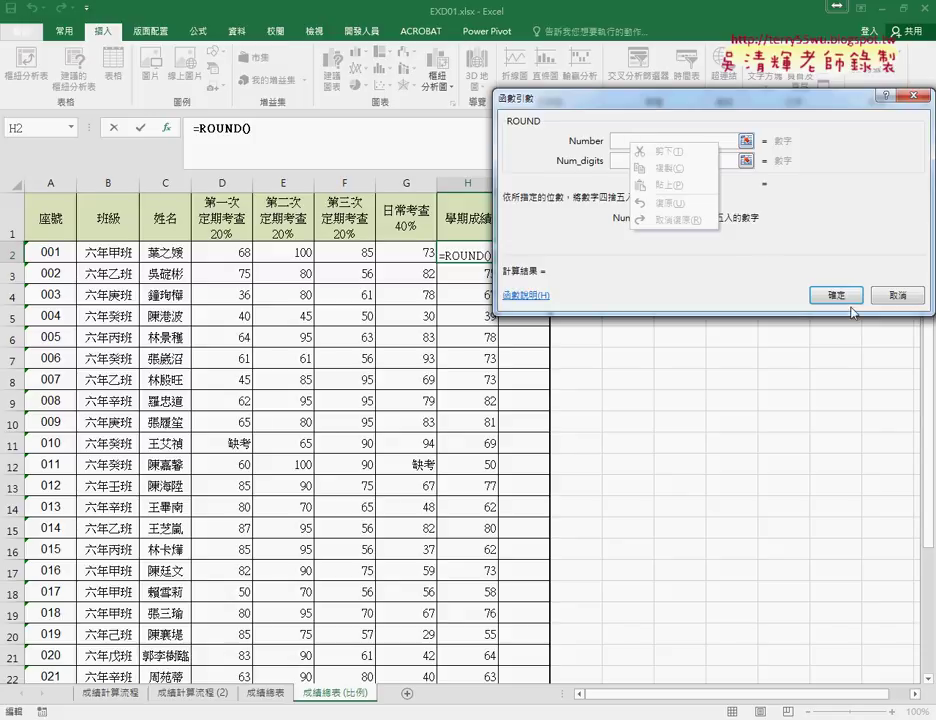
pyautogui.click(890, 296)
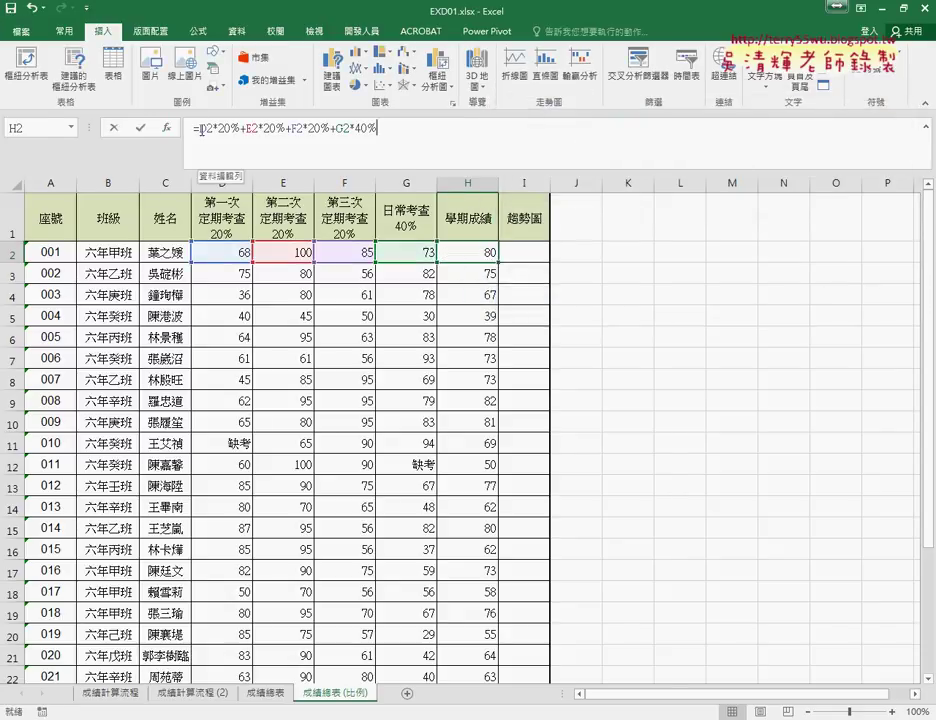
# Step: Wrap H2's weighted formula in ROUND with 0 digits and copy it down to H22
pyautogui.moveTo(197, 128); pyautogui.dragTo(410, 126)
pyautogui.rightClick(313, 126)
pyautogui.click(360, 132)
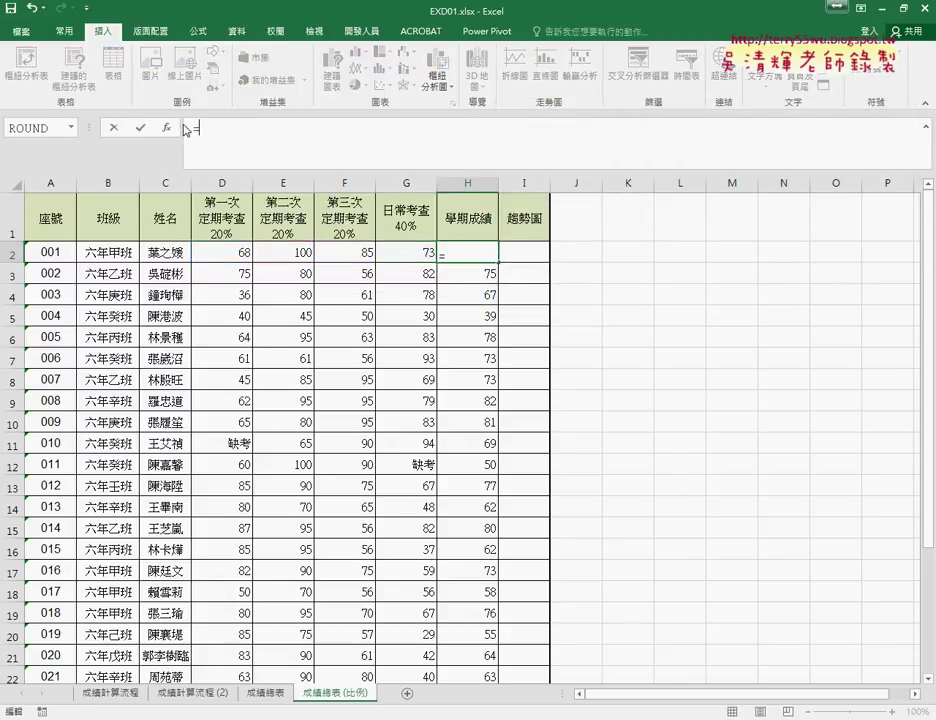
pyautogui.click(167, 128)
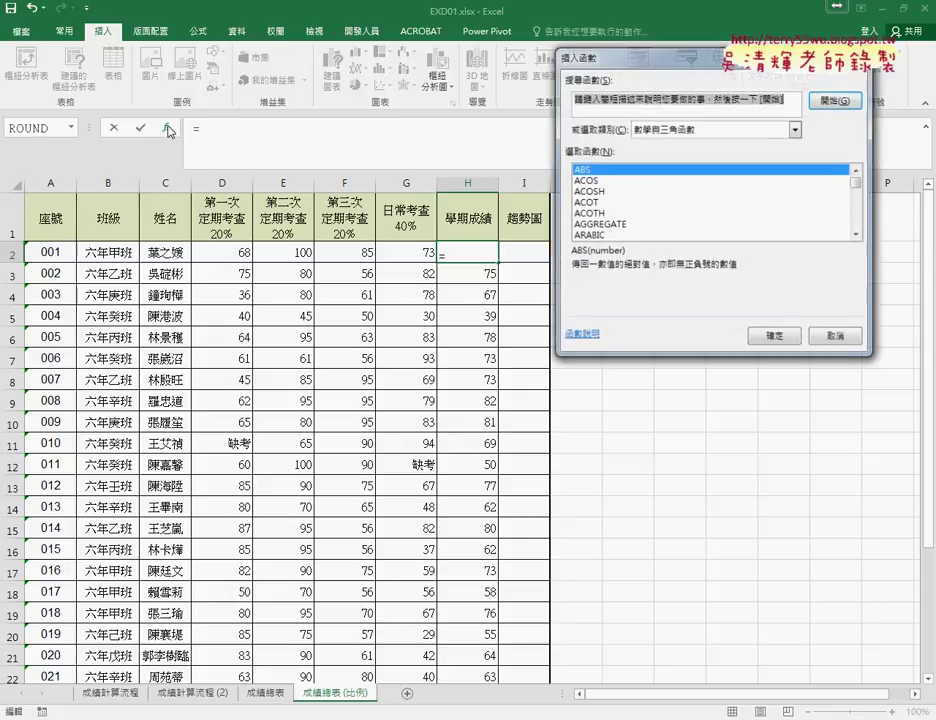
pyautogui.click(796, 129)
pyautogui.click(690, 142)
pyautogui.doubleClick(630, 169)
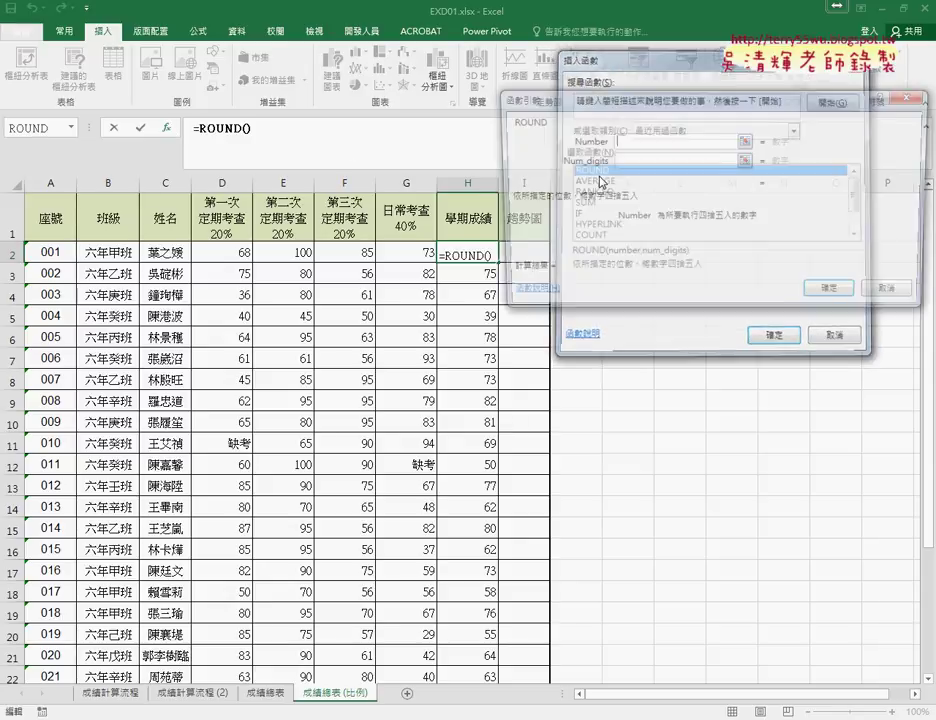
pyautogui.rightClick(634, 143)
pyautogui.click(668, 185)
pyautogui.click(644, 159)
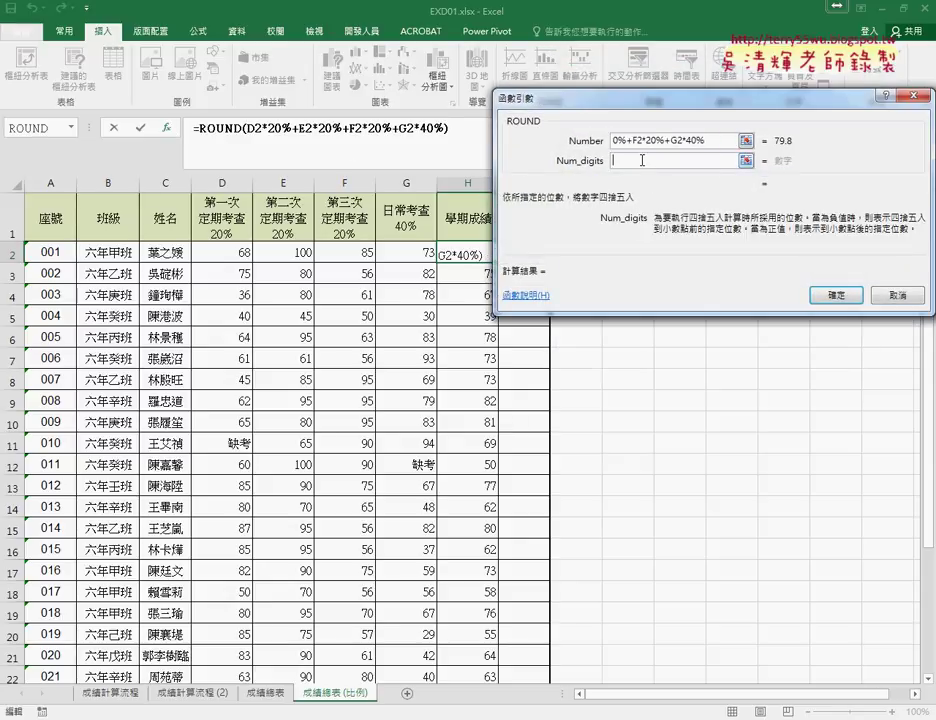
pyautogui.write('0')
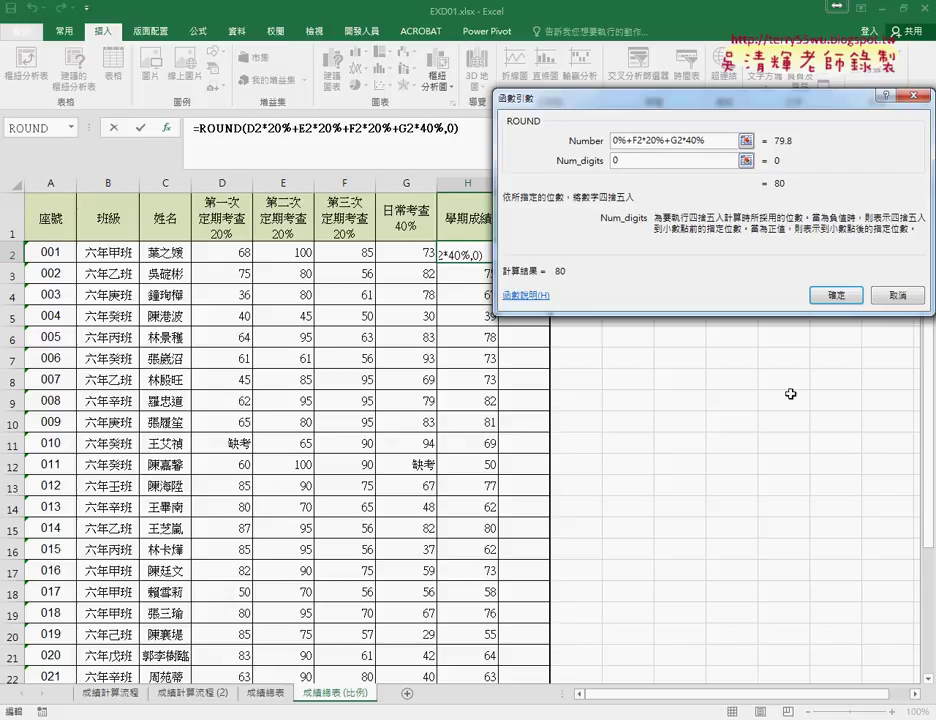
pyautogui.click(836, 295)
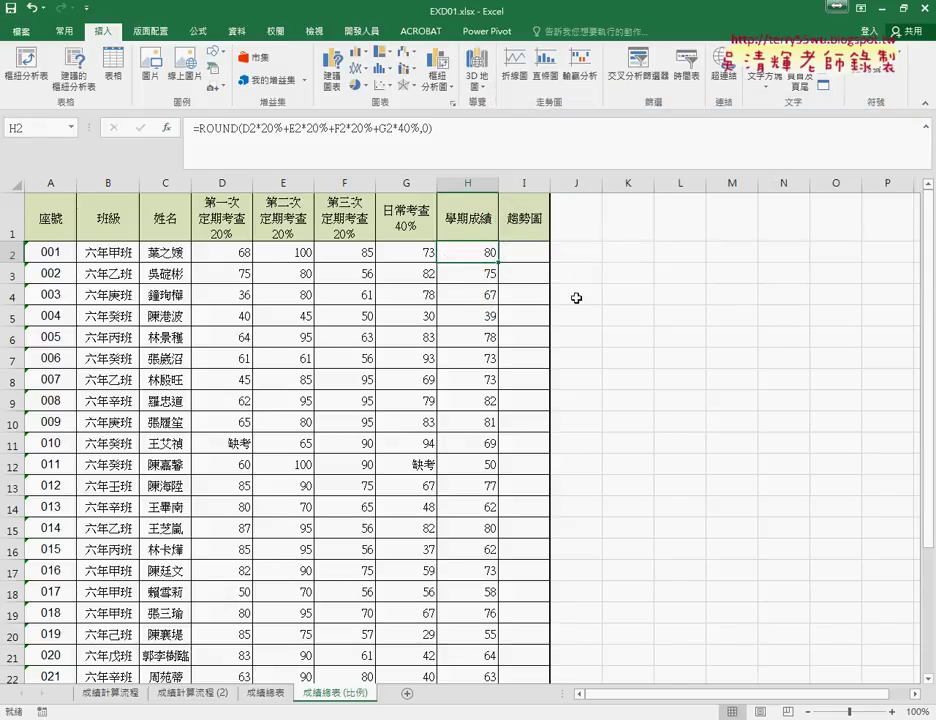
pyautogui.doubleClick(499, 262)
# Step: Insert a line sparkline in I2 using the scores D2:H2
pyautogui.click(530, 250)
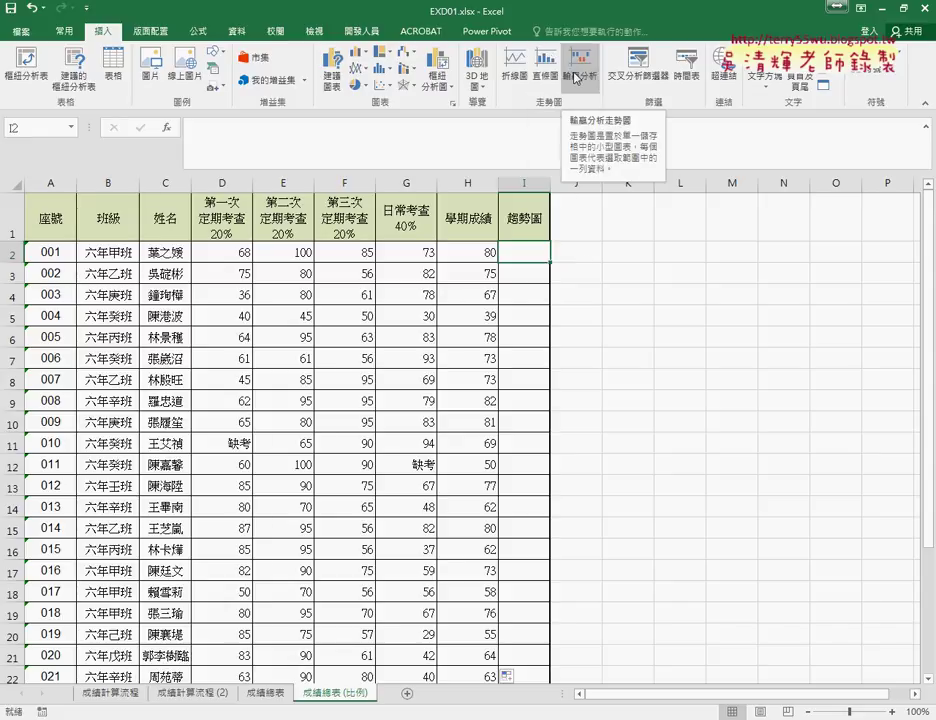
pyautogui.click(518, 72)
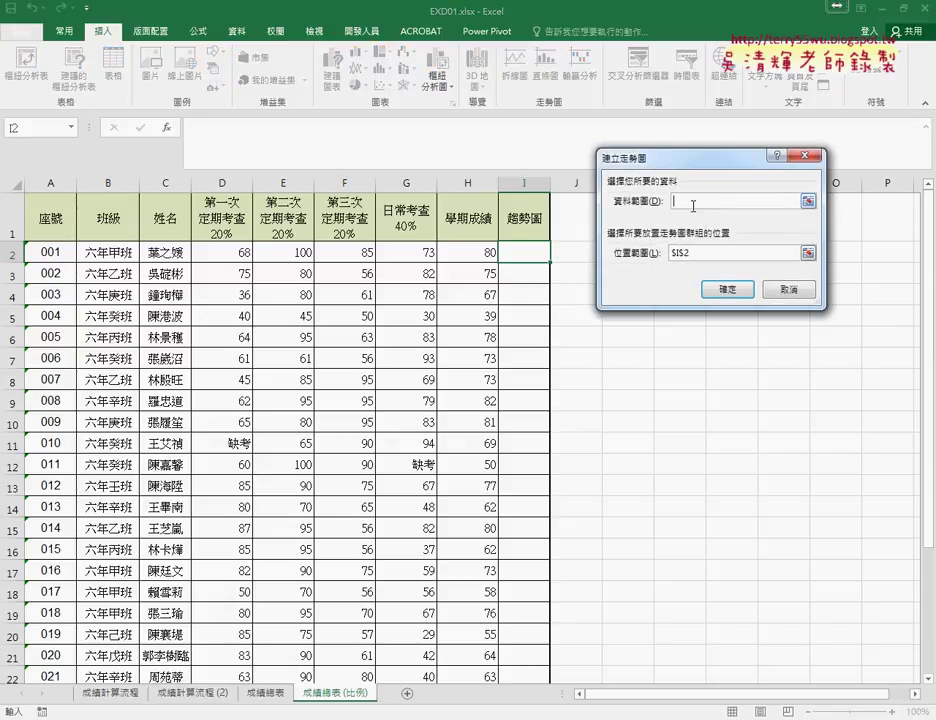
pyautogui.moveTo(235, 252); pyautogui.dragTo(470, 252)
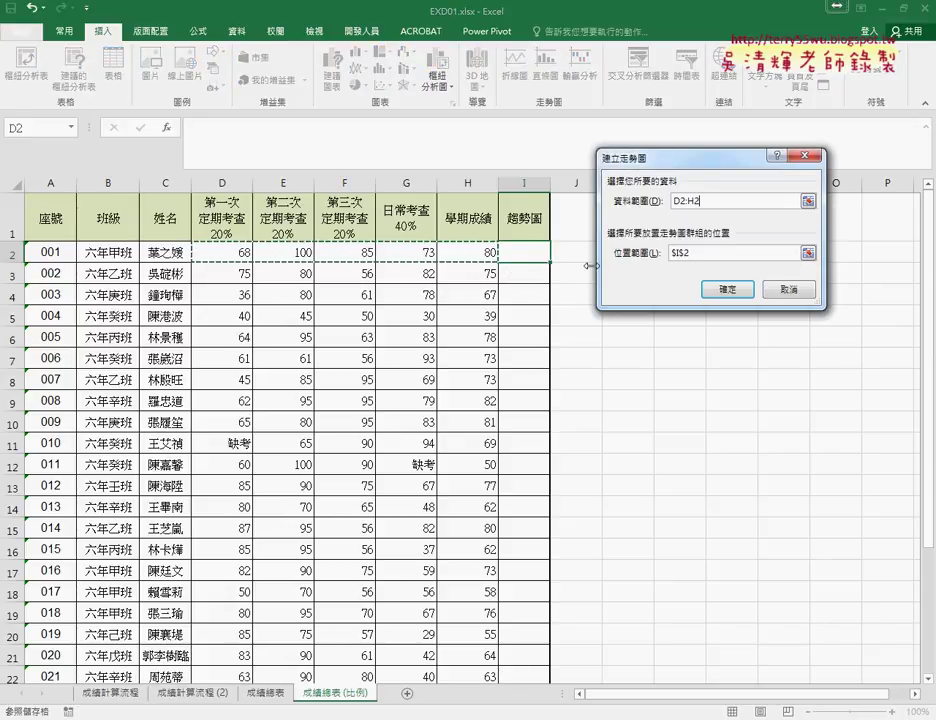
pyautogui.click(727, 289)
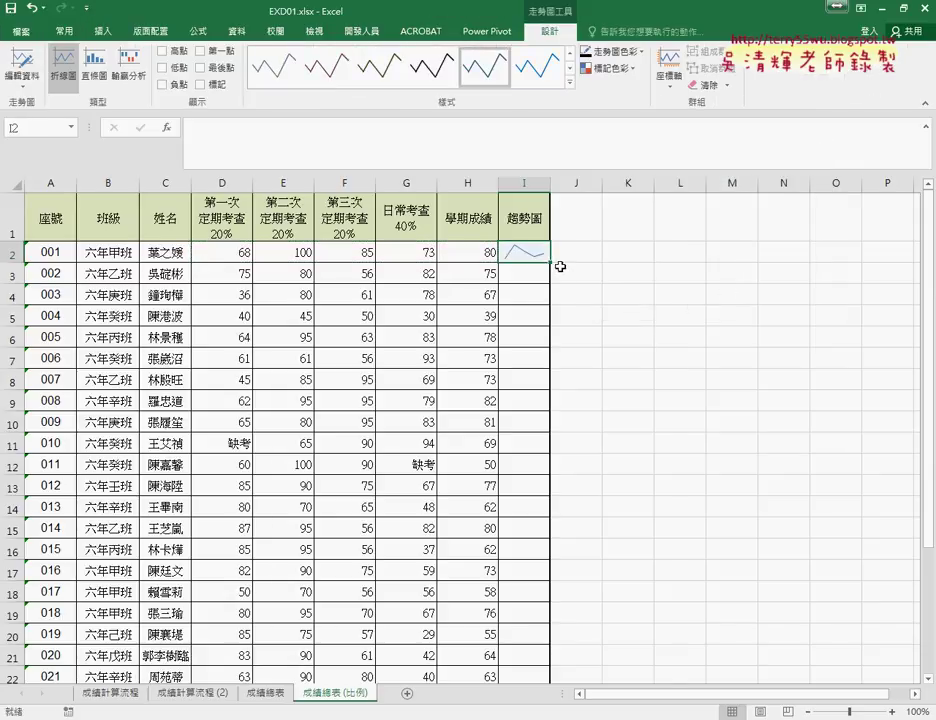
# Step: Mark the sparkline's high and last points and apply the plain black style
pyautogui.click(164, 50)
pyautogui.click(201, 68)
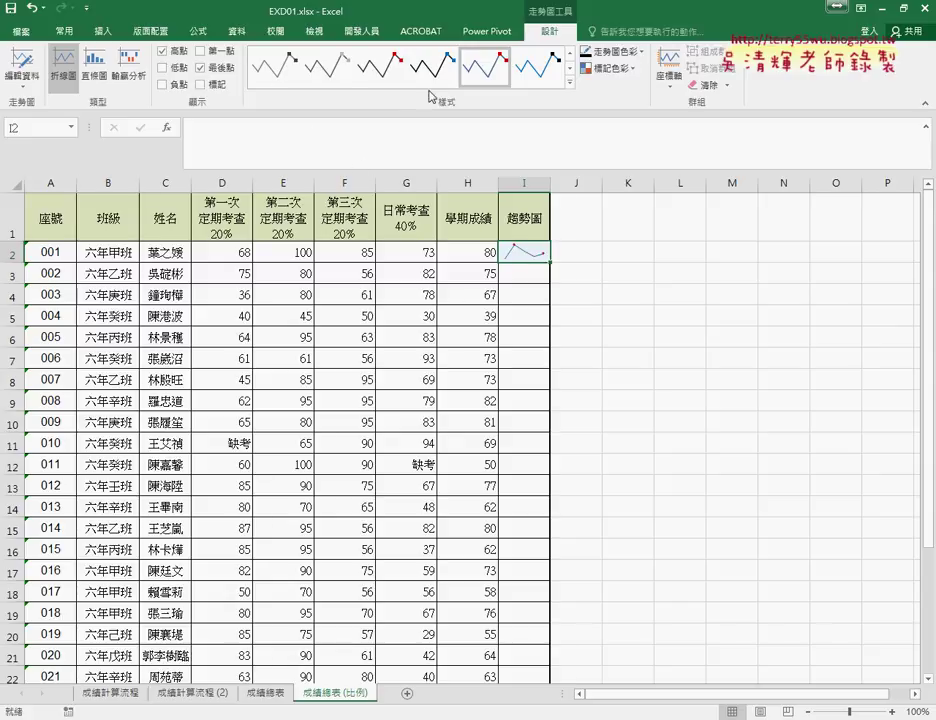
pyautogui.click(570, 83)
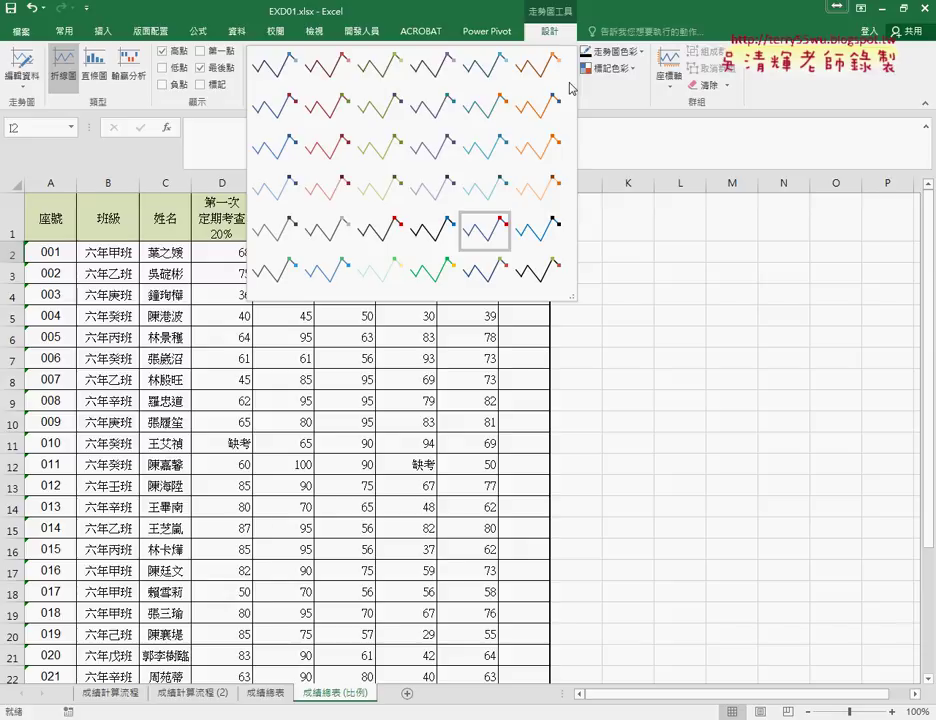
pyautogui.click(556, 272)
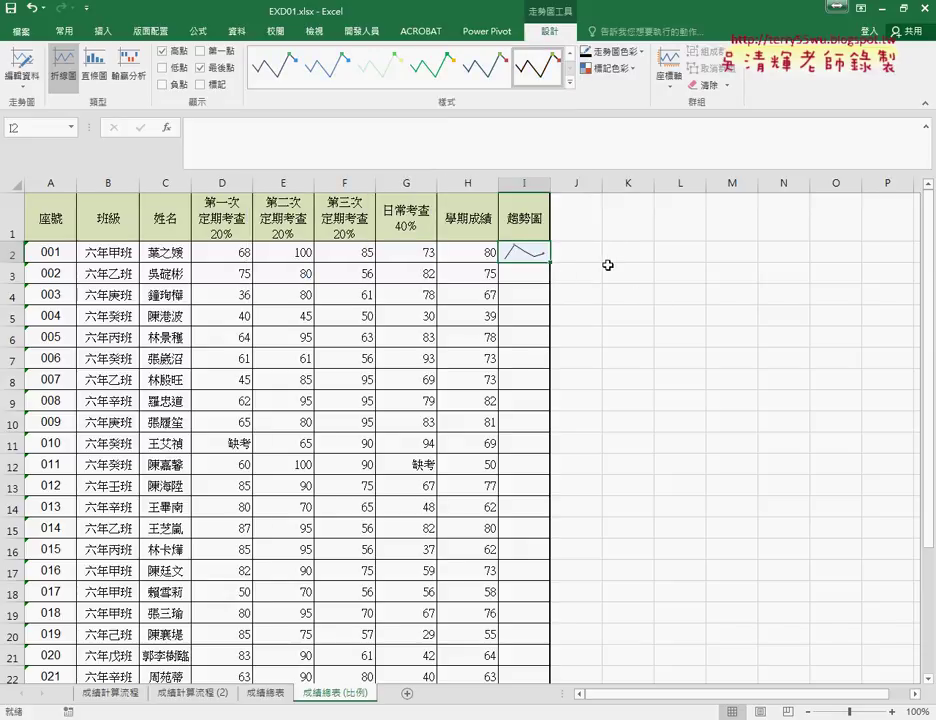
# Step: Fill the I2 sparkline down to every student row, then check H2's ROUND formula
pyautogui.moveTo(549, 261)
pyautogui.mouseDown()
pyautogui.moveTo(532, 666)
pyautogui.moveTo(534, 632)
pyautogui.mouseUp()
pyautogui.scroll(4, 610, 541)
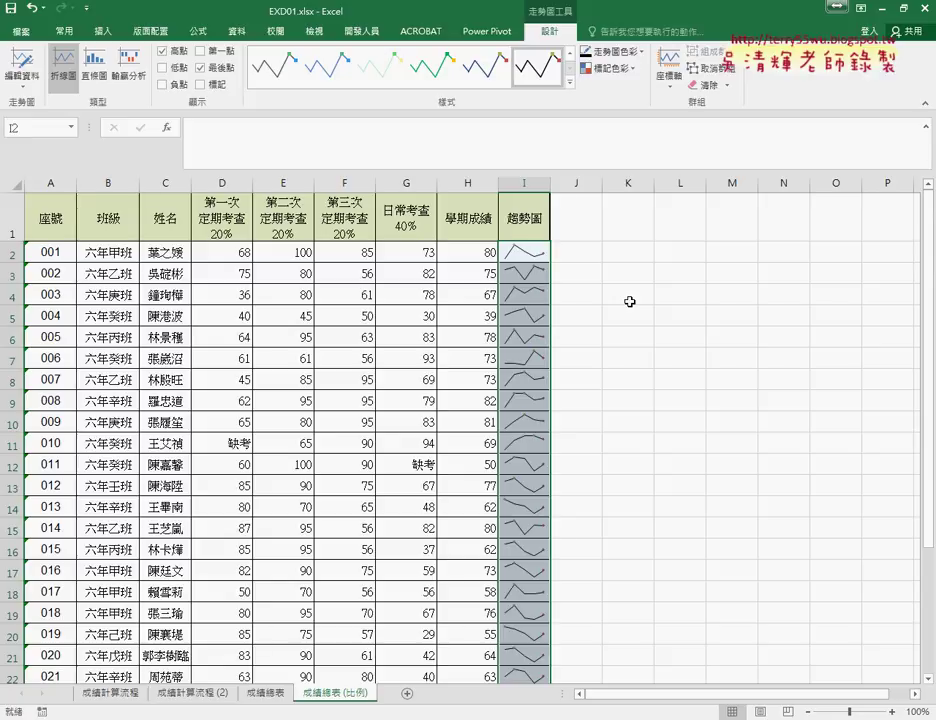
pyautogui.click(469, 257)
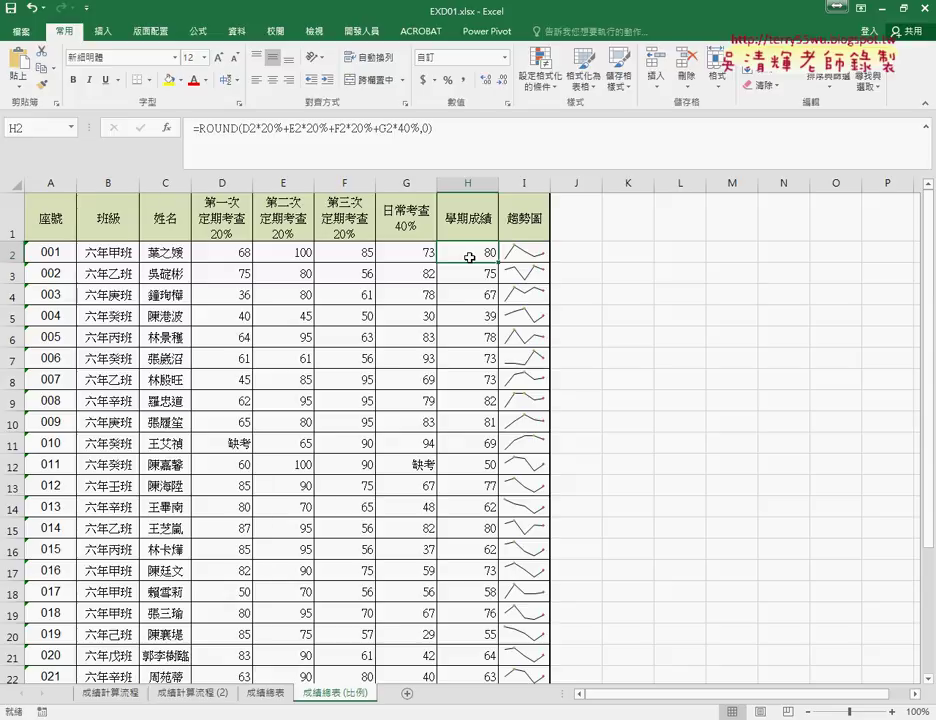
# Step: On 成績總表, clear column H with 清除, select D2:G2, run 學期成績, then clear again
pyautogui.click(268, 694)
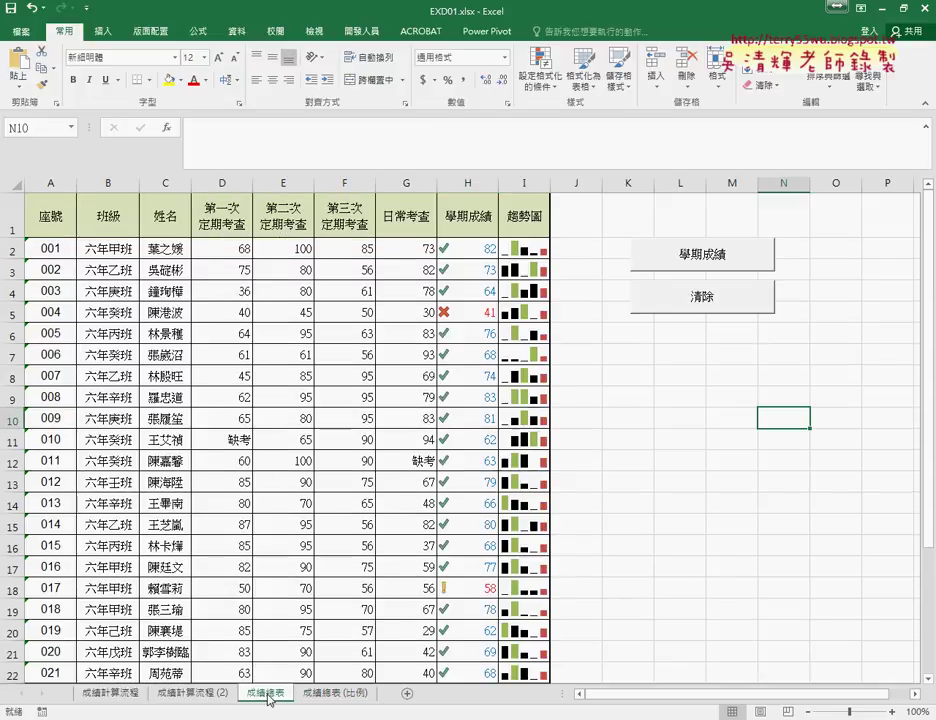
pyautogui.click(745, 439)
pyautogui.click(720, 305)
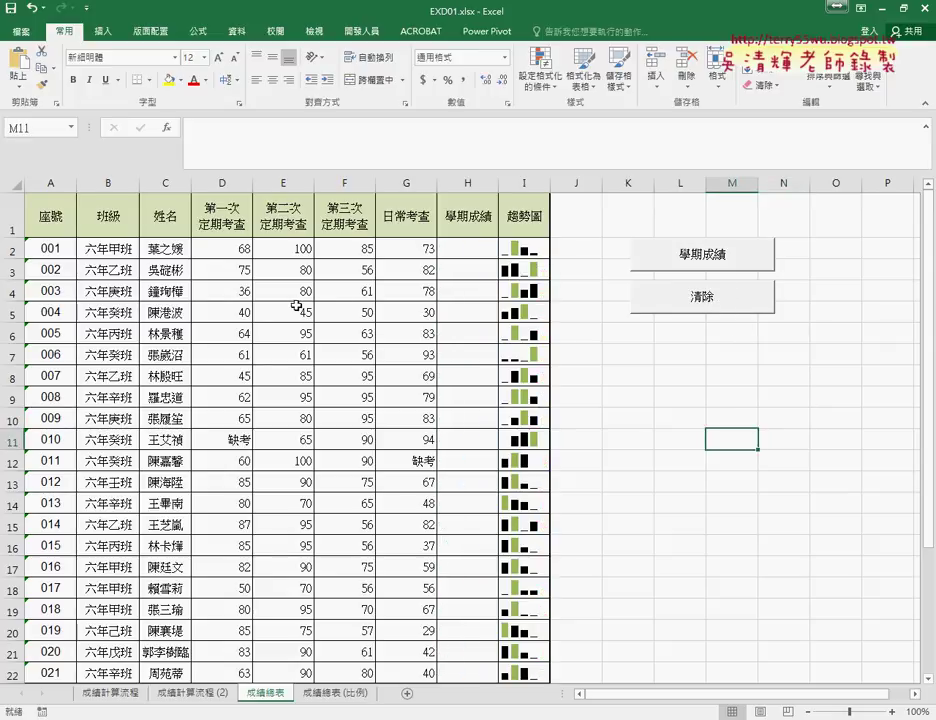
pyautogui.moveTo(224, 250)
pyautogui.mouseDown()
pyautogui.moveTo(415, 253)
pyautogui.moveTo(410, 560)
pyautogui.mouseUp()
pyautogui.click(467, 246)
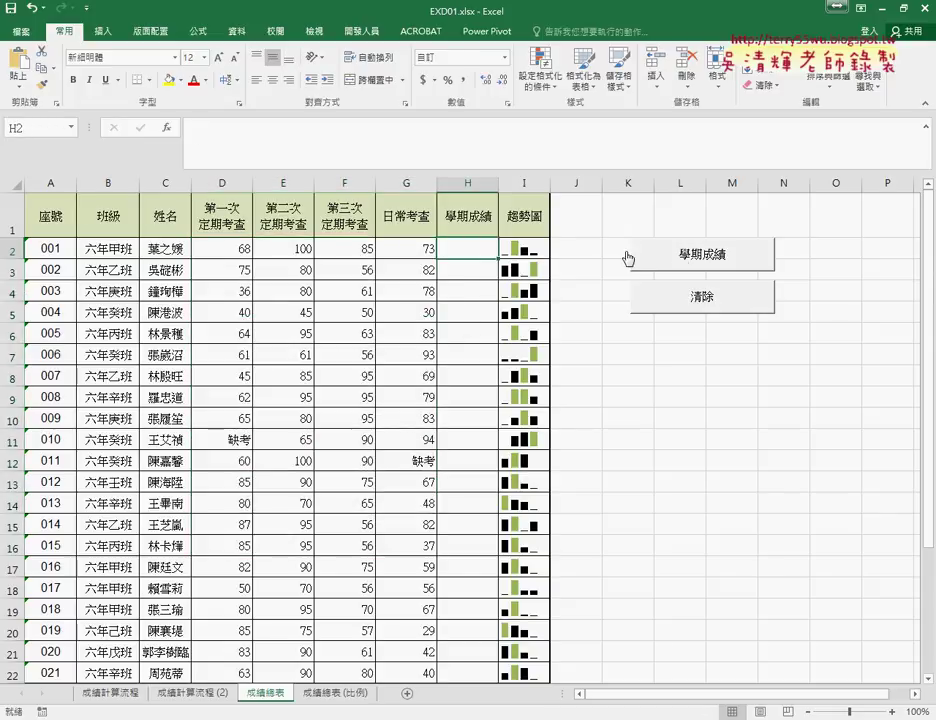
pyautogui.click(702, 258)
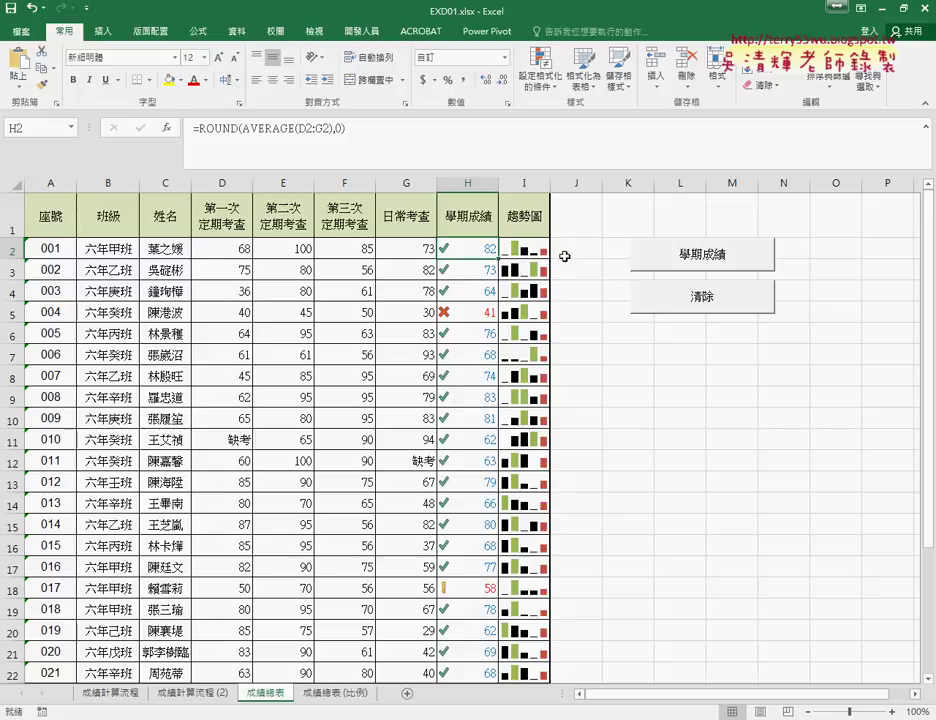
pyautogui.click(696, 309)
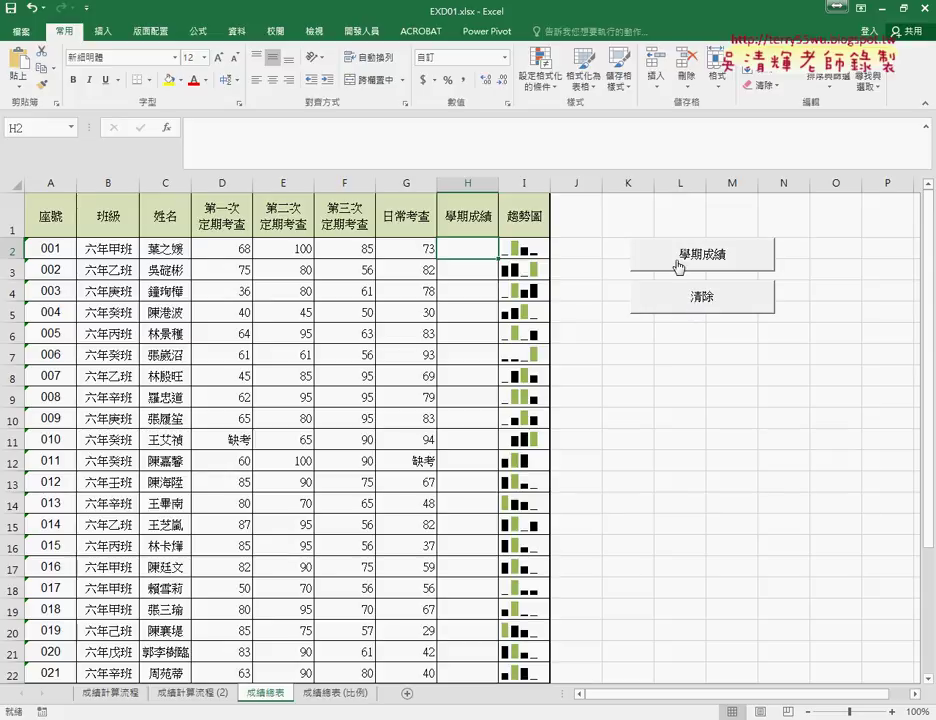
# Step: Run the 學期成績 macro button to recompute the column H grades
pyautogui.click(678, 266)
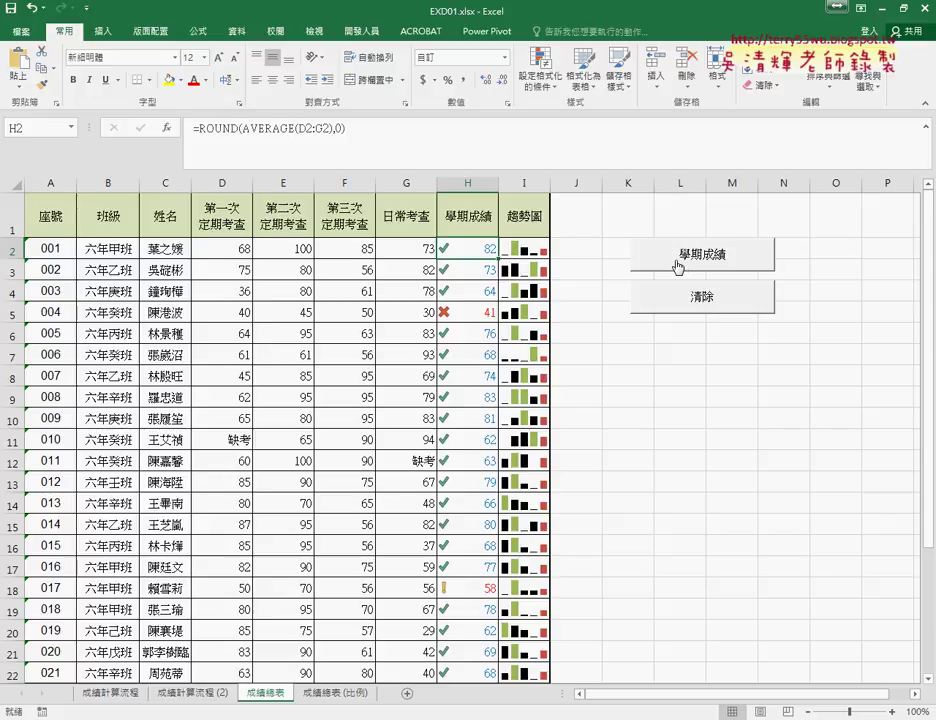
# Step: Alternate the 清除 and 學期成績 buttons several times, ending with grades filled in
pyautogui.click(702, 297)
pyautogui.click(692, 256)
pyautogui.click(717, 312)
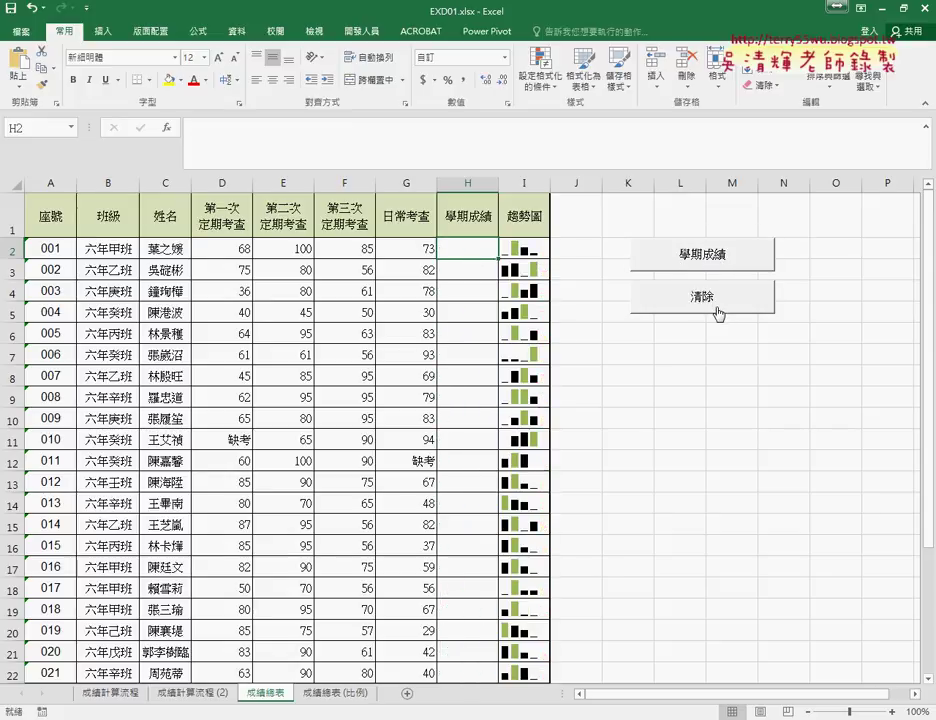
pyautogui.click(679, 262)
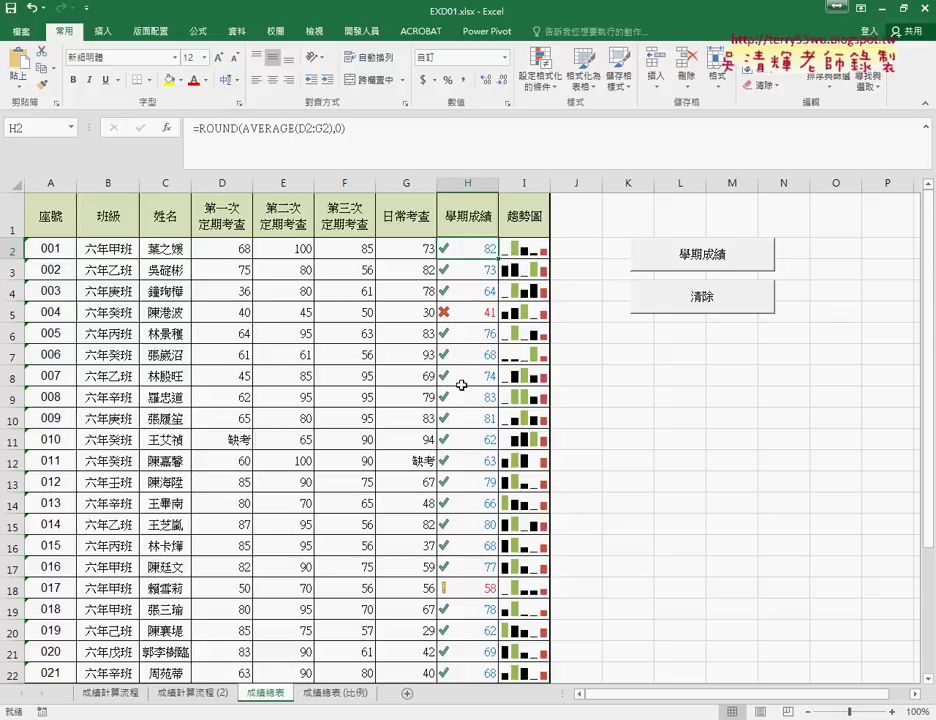
pyautogui.click(697, 298)
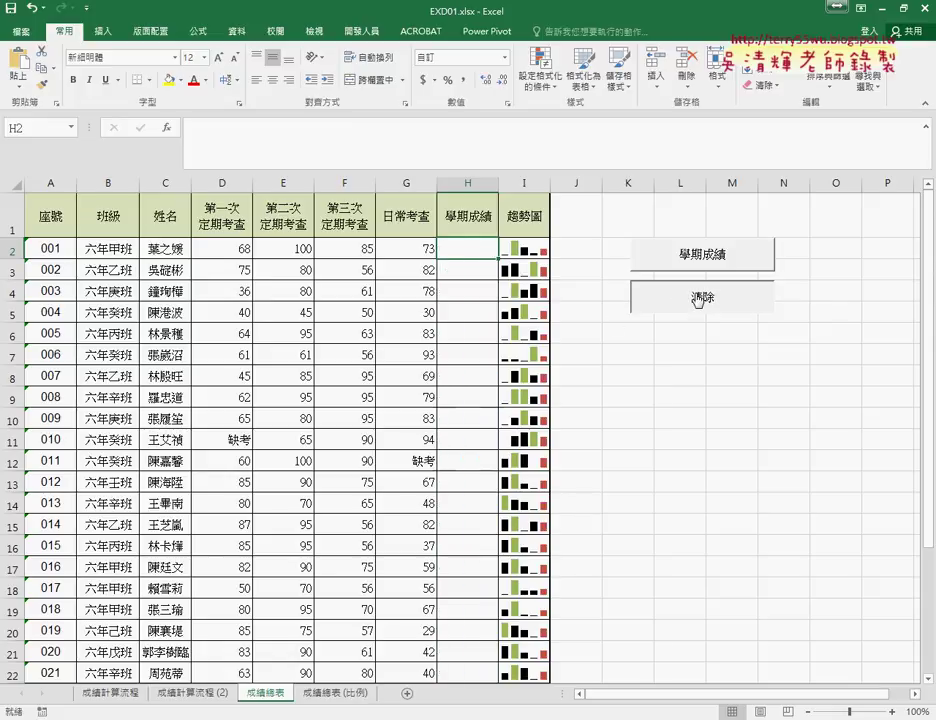
pyautogui.click(725, 256)
pyautogui.click(711, 293)
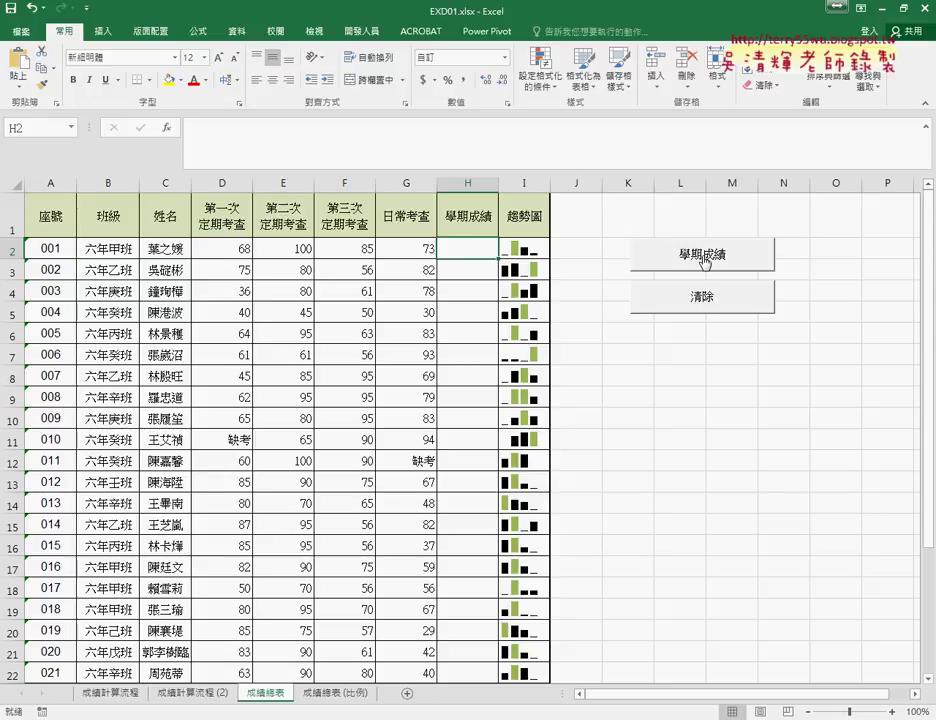
pyautogui.click(705, 258)
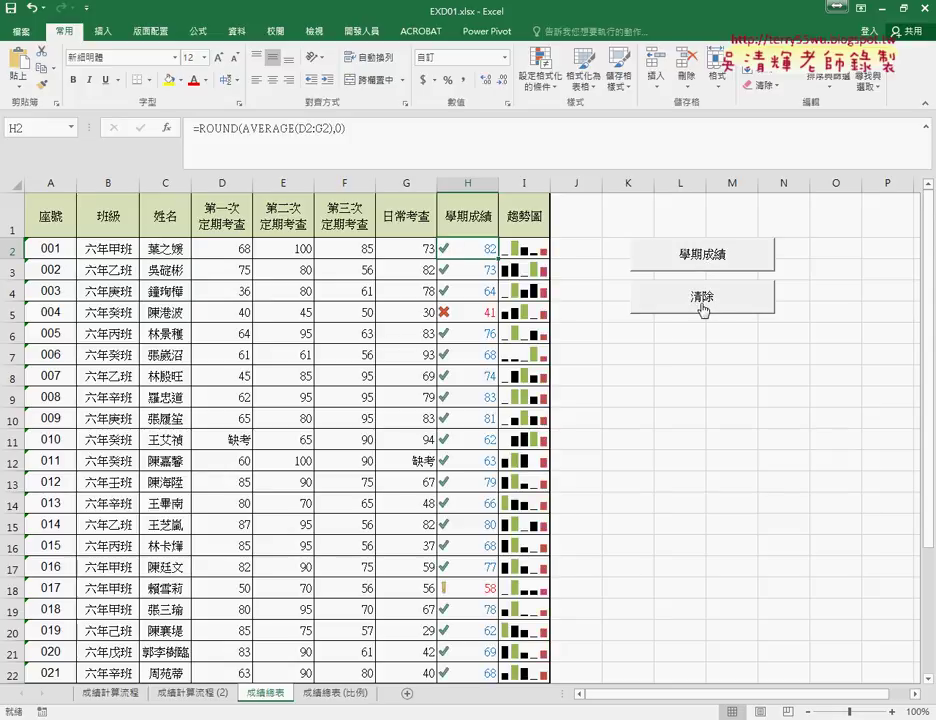
# Step: Select both the 學期成績 and 清除 shapes and cut them off the sheet
pyautogui.keyDown('ctrl'); pyautogui.click(712, 255); pyautogui.keyUp('ctrl')
pyautogui.keyDown('ctrl'); pyautogui.click(700, 297); pyautogui.keyUp('ctrl')
pyautogui.rightClick(711, 253)
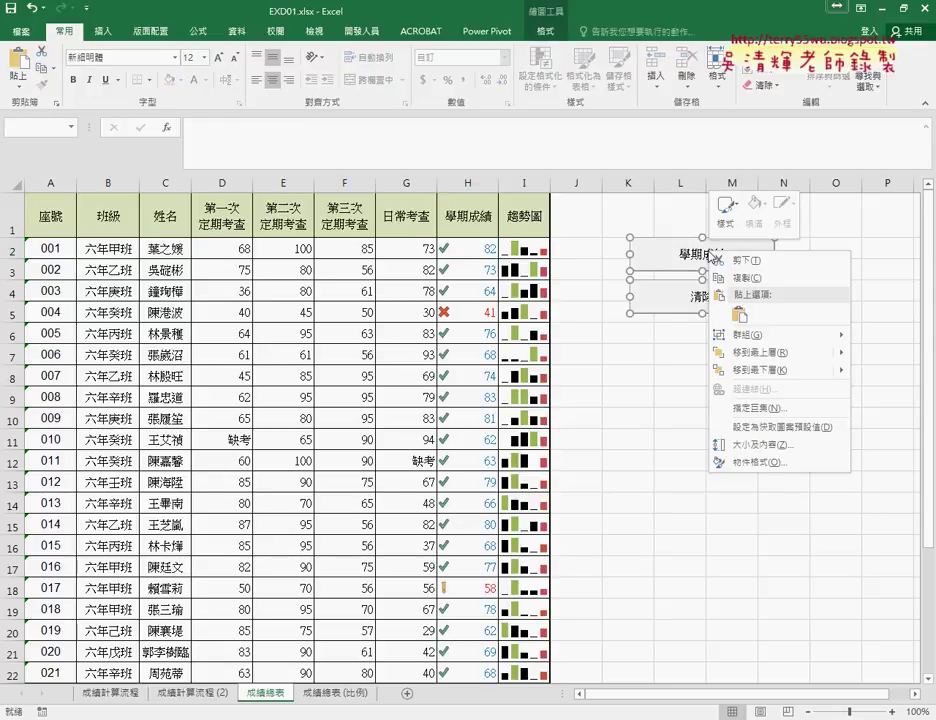
pyautogui.click(740, 260)
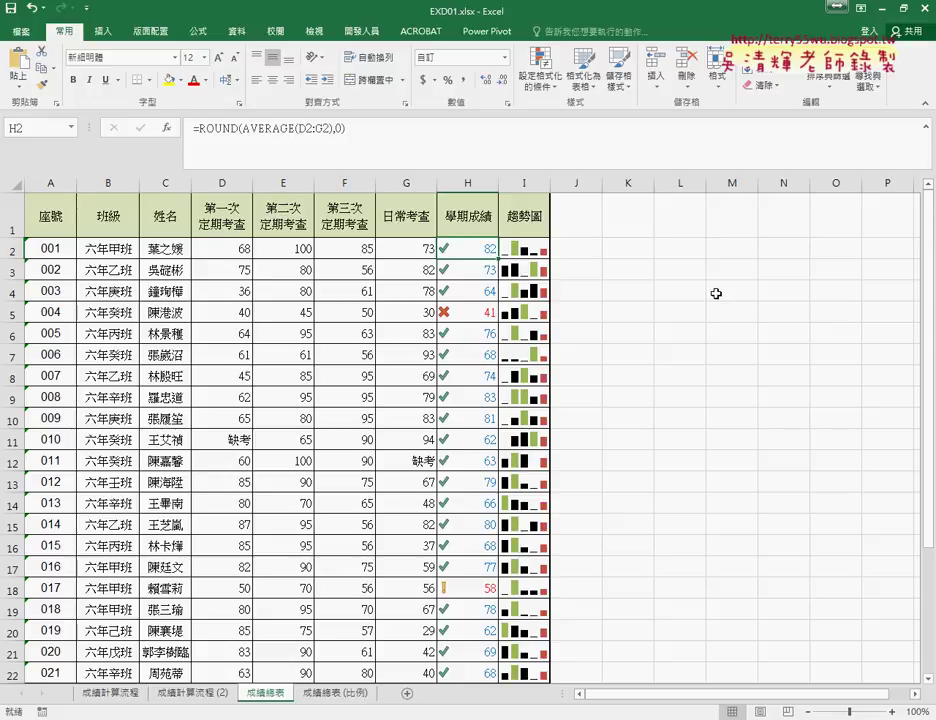
# Step: Remove Module1 from the VBA project without exporting it, then close the editor
pyautogui.click(361, 31)
pyautogui.click(27, 60)
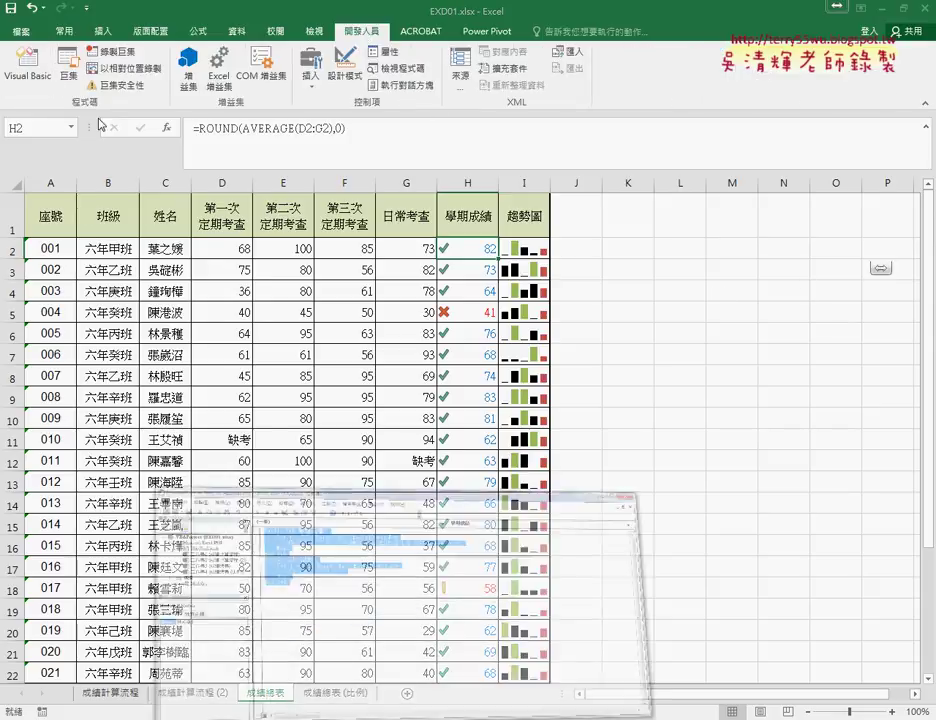
pyautogui.click(112, 456)
pyautogui.rightClick(116, 458)
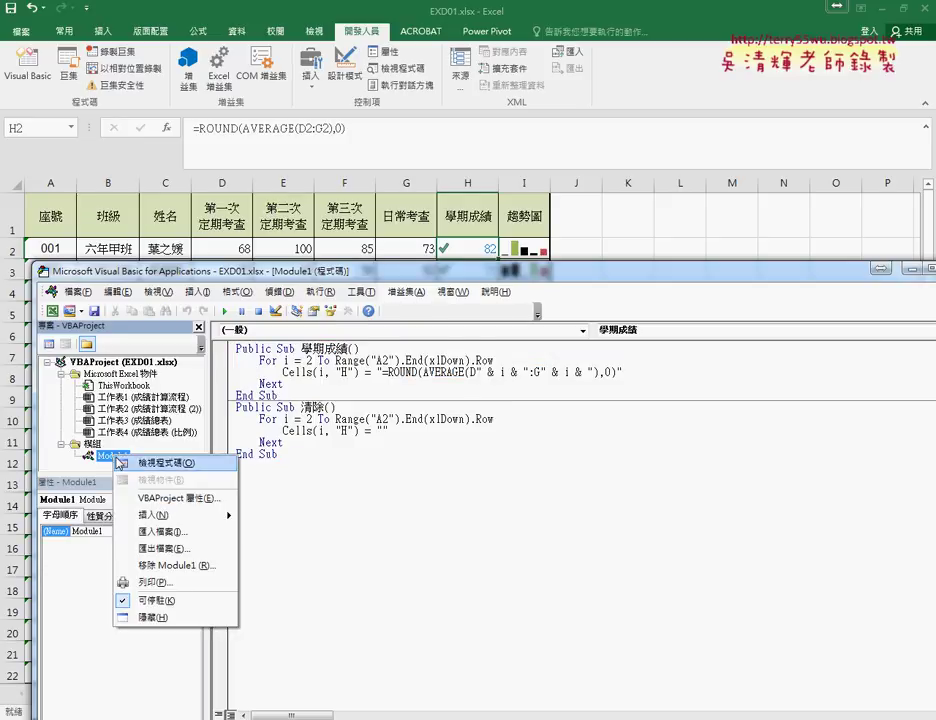
pyautogui.click(186, 566)
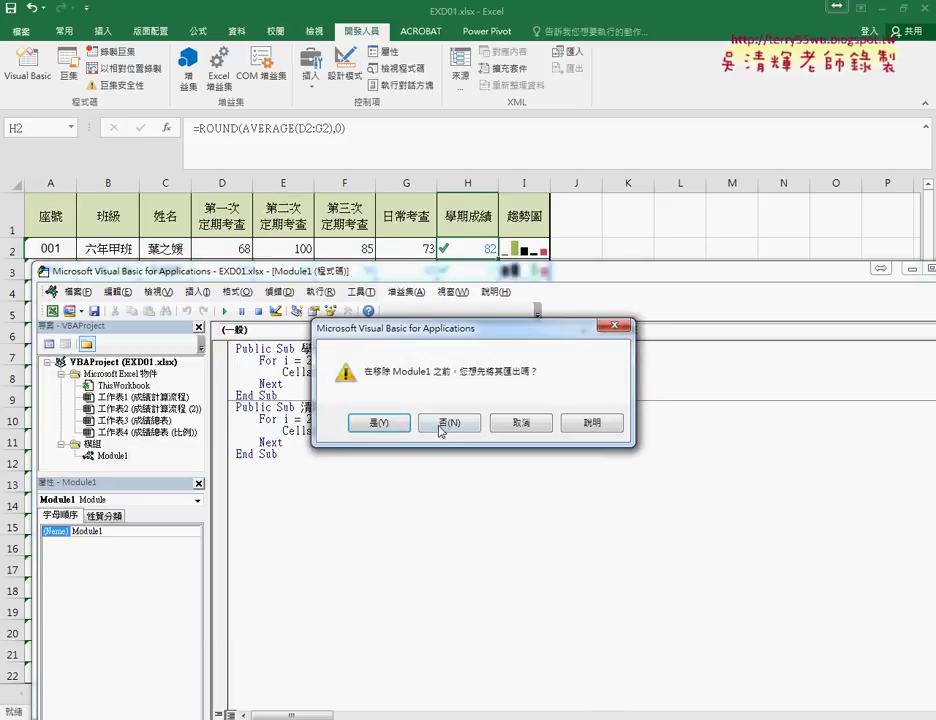
pyautogui.click(441, 424)
pyautogui.hotkey('alt', 'q')
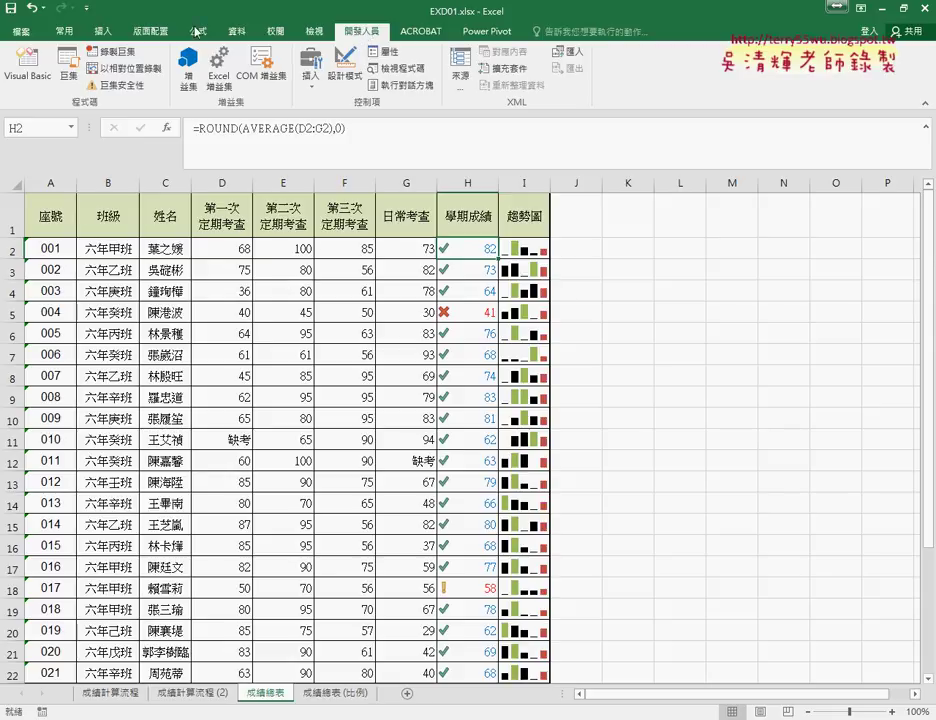
# Step: In Excel Options' 自訂功能區 page, check the 開發人員 (Developer) tab
pyautogui.click(87, 10)
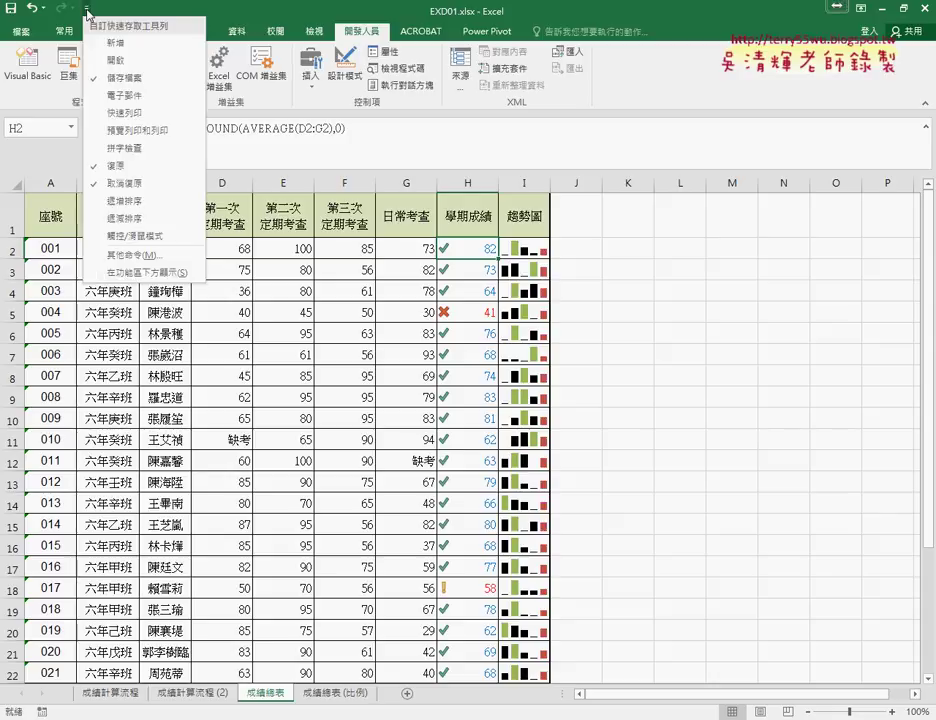
pyautogui.click(140, 255)
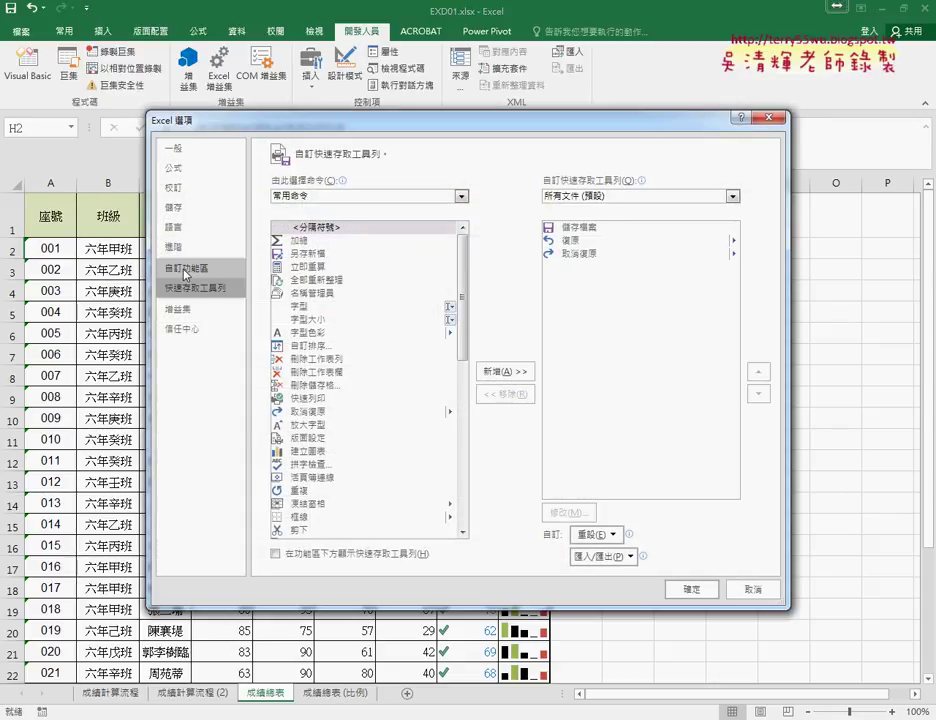
pyautogui.click(187, 268)
pyautogui.click(540, 338)
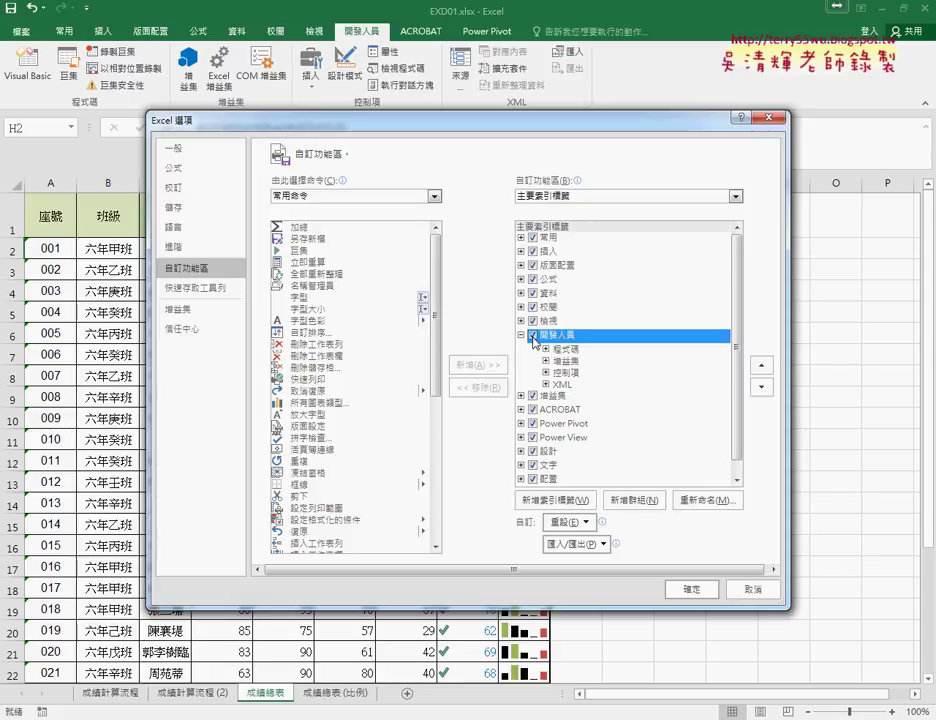
pyautogui.click(539, 337)
pyautogui.moveTo(378, 24); pyautogui.dragTo(372, 20)
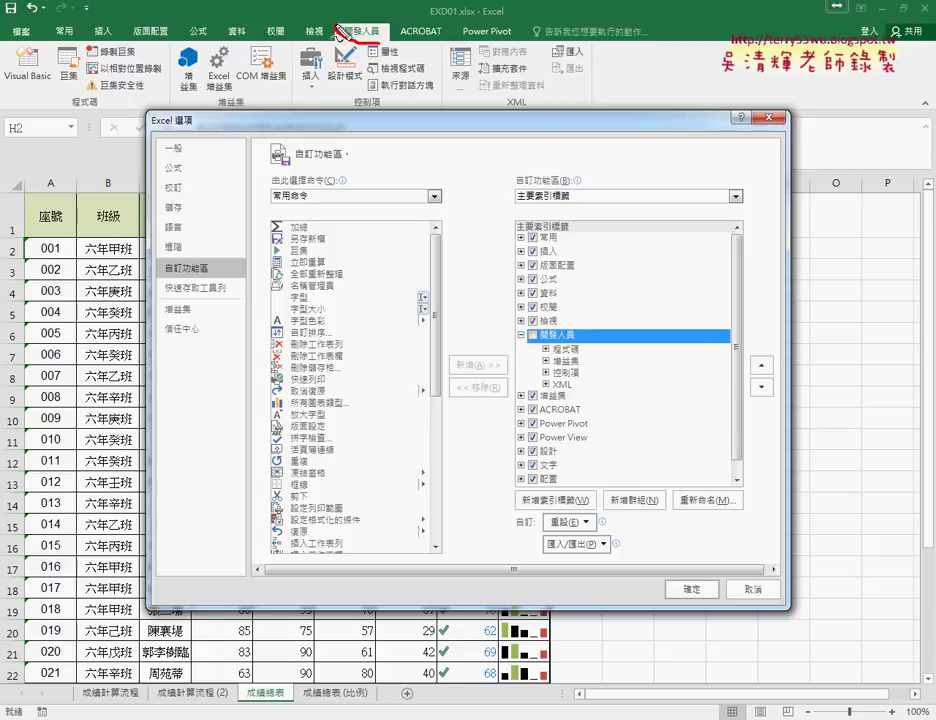
pyautogui.moveTo(549, 347)
pyautogui.mouseDown()
pyautogui.moveTo(574, 346)
pyautogui.moveTo(535, 332)
pyautogui.mouseUp()
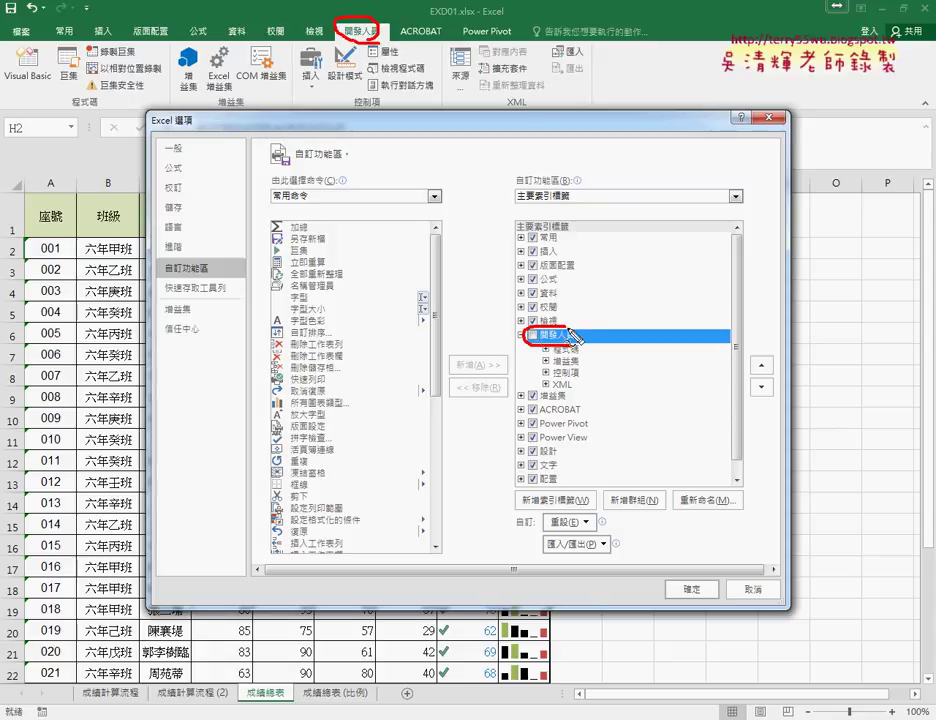
pyautogui.moveTo(200, 262); pyautogui.dragTo(205, 268)
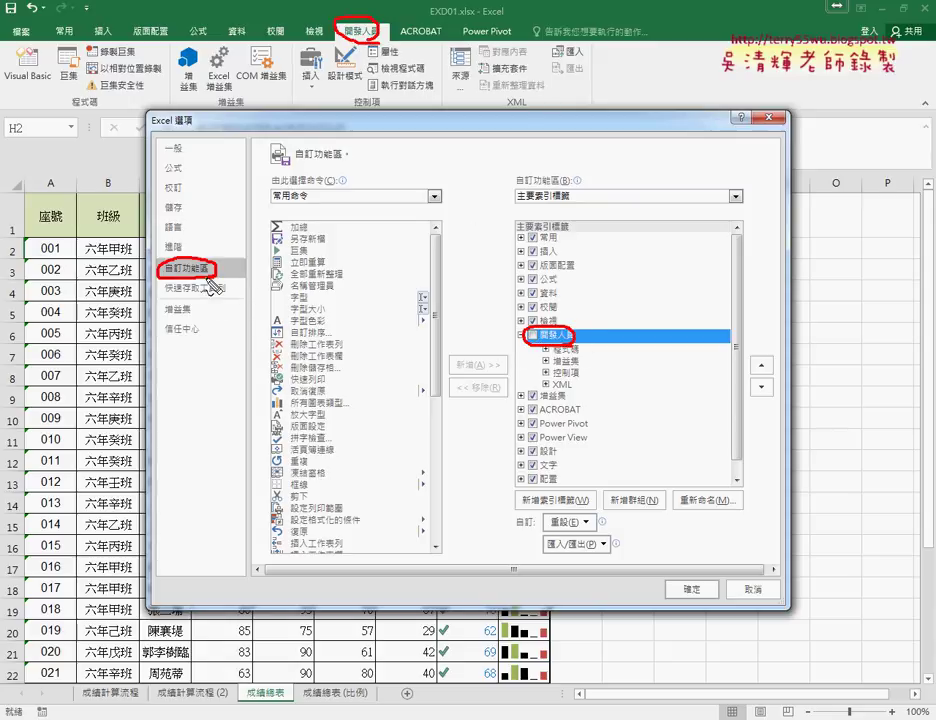
pyautogui.moveTo(227, 273)
pyautogui.mouseDown()
pyautogui.moveTo(522, 330)
pyautogui.moveTo(432, 118)
pyautogui.moveTo(384, 60)
pyautogui.moveTo(392, 88)
pyautogui.mouseUp()
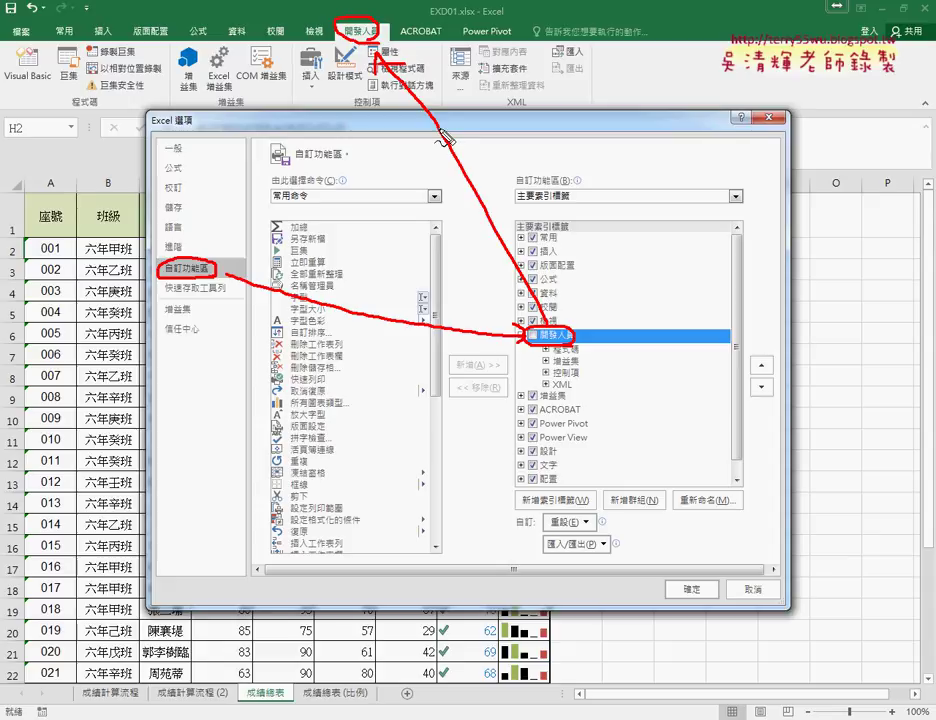
pyautogui.press('Escape')
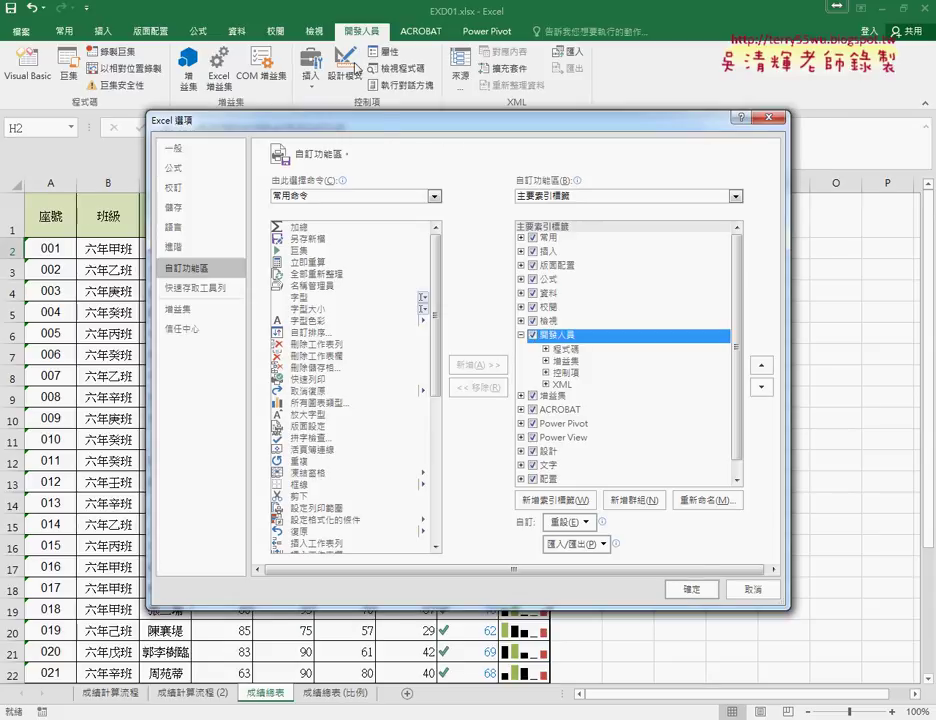
# Step: Dismiss Excel Options and open the VBA editor, moving its window higher up
pyautogui.click(757, 592)
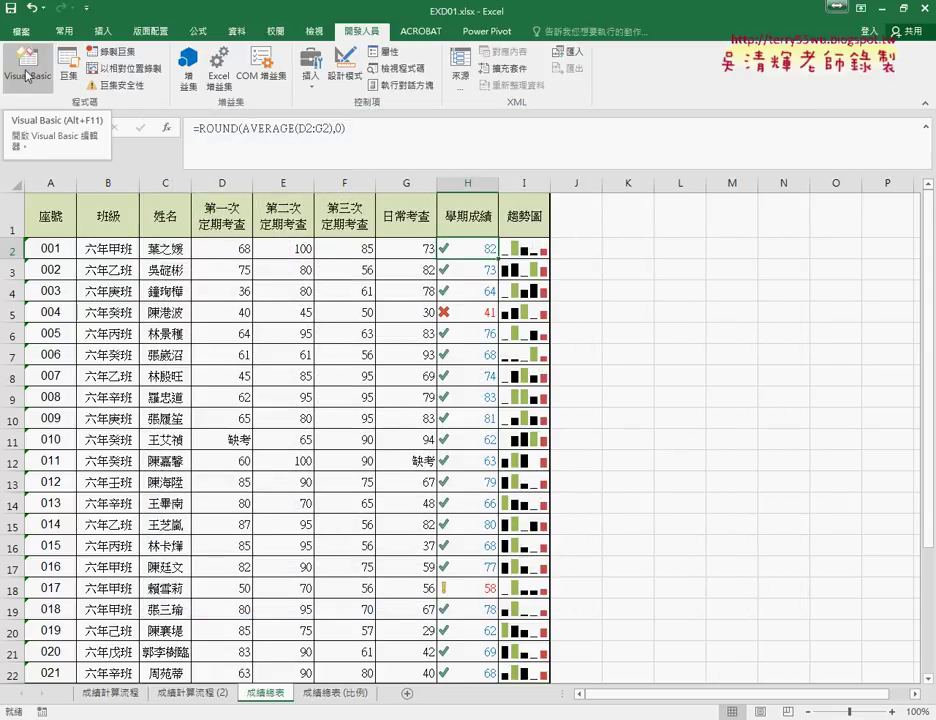
pyautogui.click(27, 77)
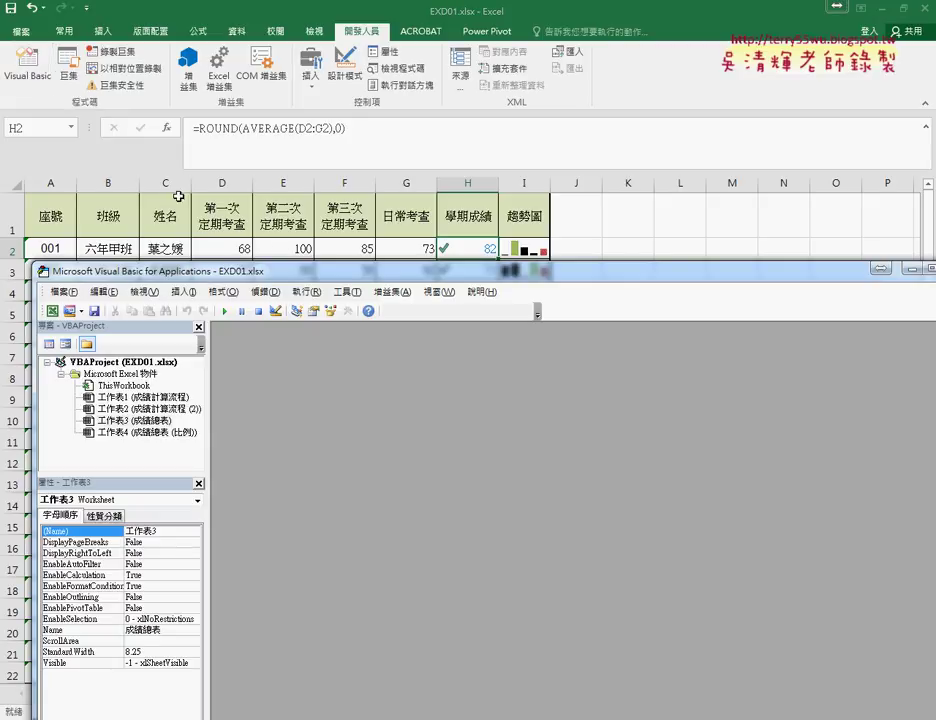
pyautogui.moveTo(345, 282); pyautogui.dragTo(457, 120)
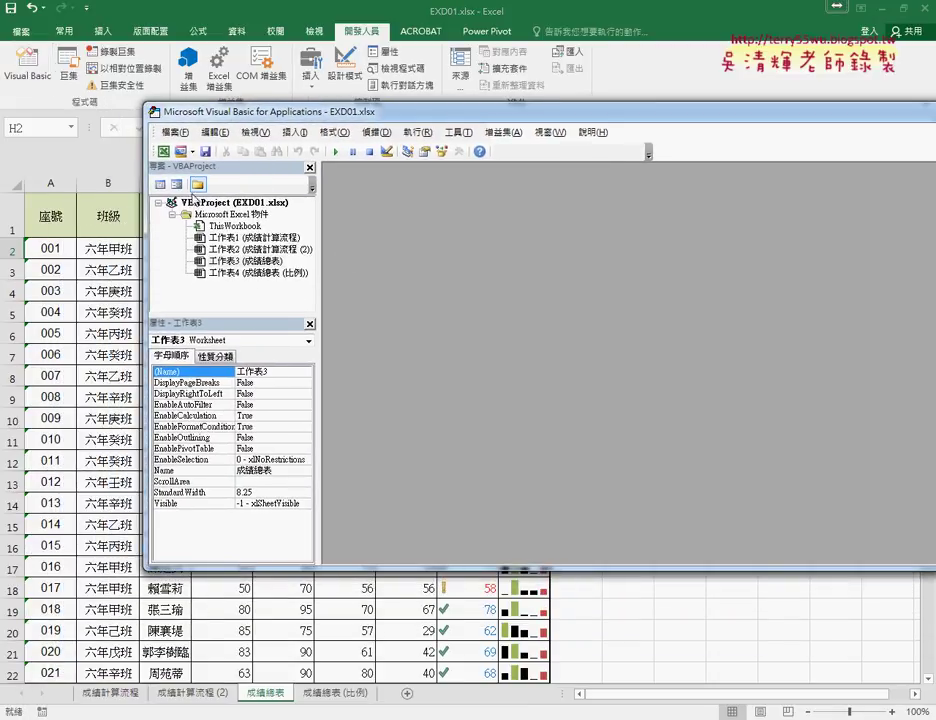
# Step: Insert a new code module, Module1, from 工作表1's context menu
pyautogui.rightClick(216, 250)
pyautogui.moveTo(280, 312)
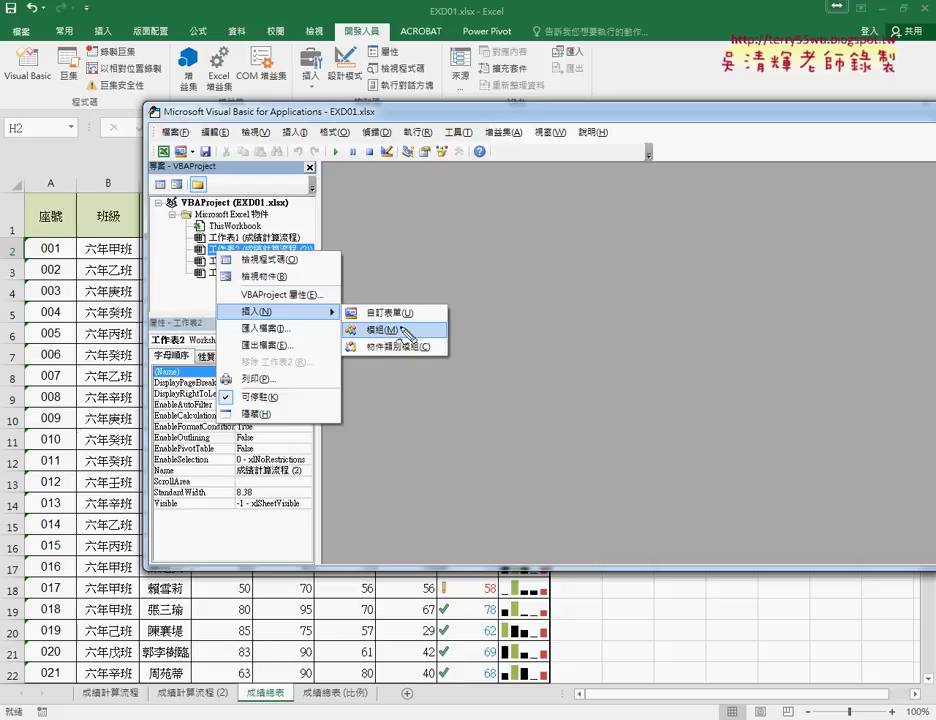
pyautogui.moveTo(296, 302); pyautogui.dragTo(270, 322)
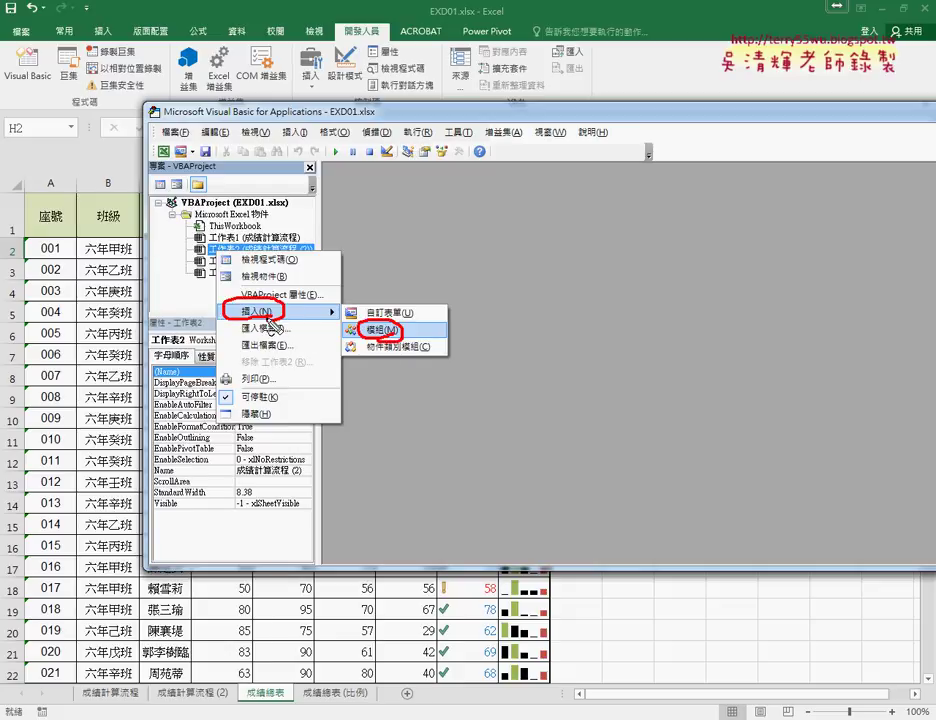
pyautogui.press('Escape')
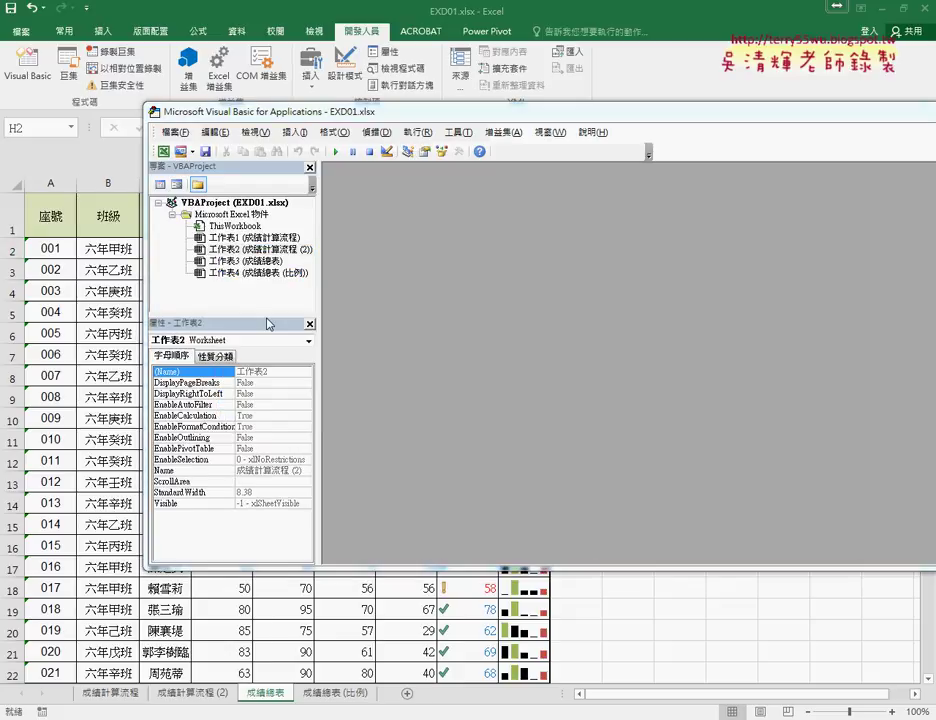
pyautogui.rightClick(255, 238)
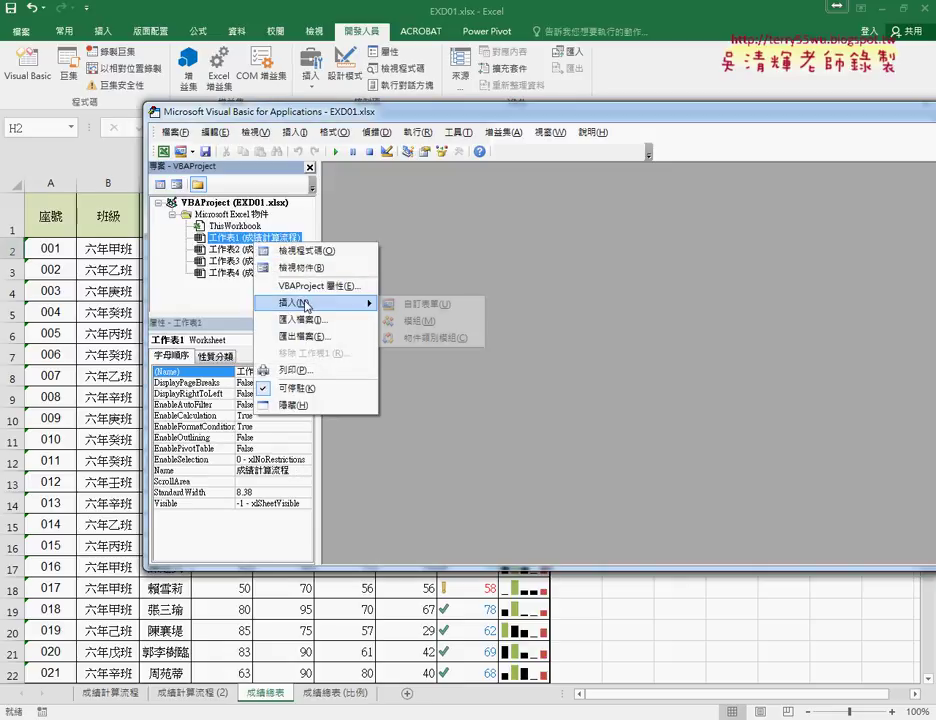
pyautogui.click(428, 321)
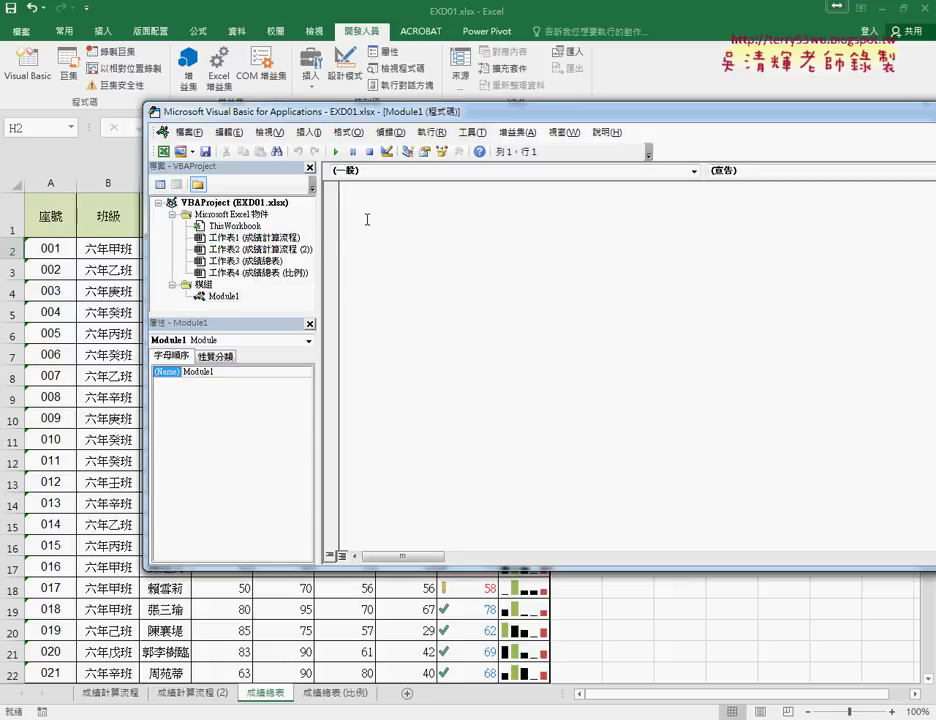
pyautogui.click(318, 132)
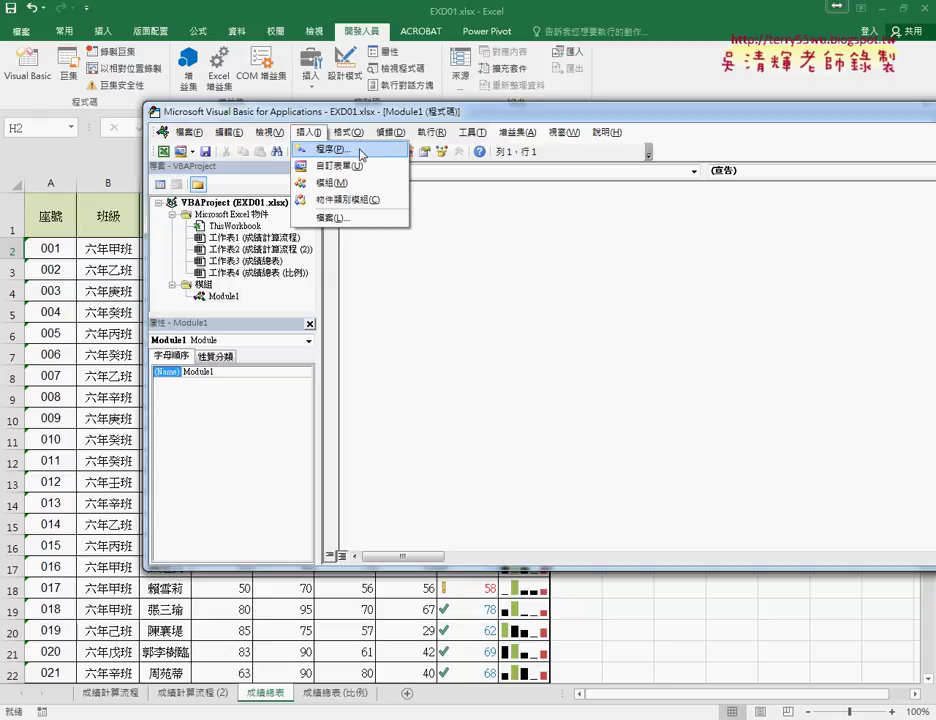
# Step: Add a public Sub procedure named 學期成績 to Module1
pyautogui.click(358, 149)
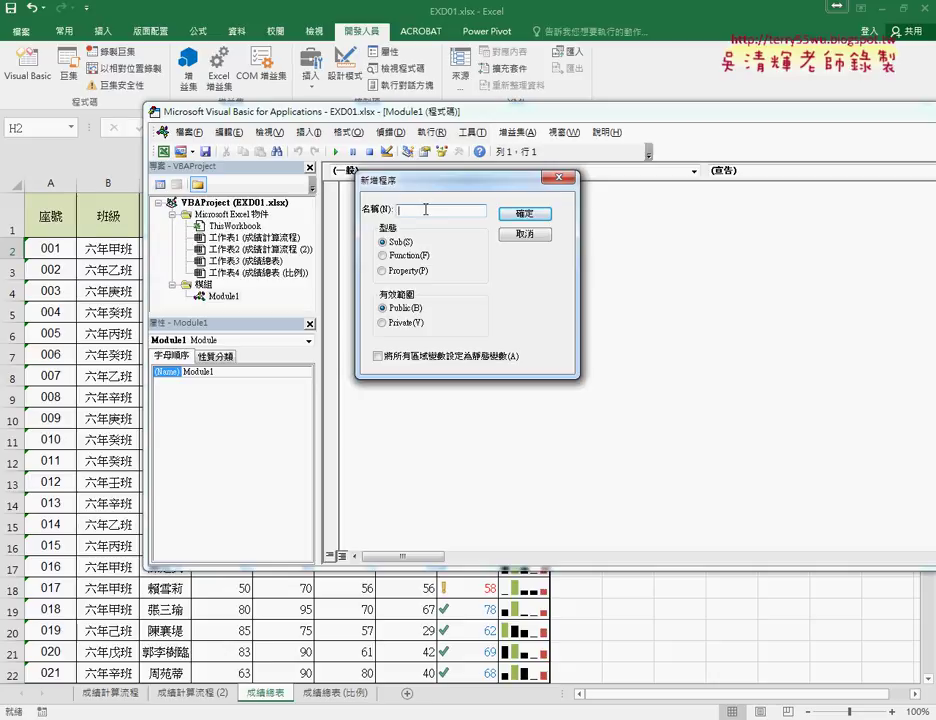
pyautogui.write('c')
pyautogui.press('BackSpace')
pyautogui.write('學期成績')
pyautogui.click(533, 214)
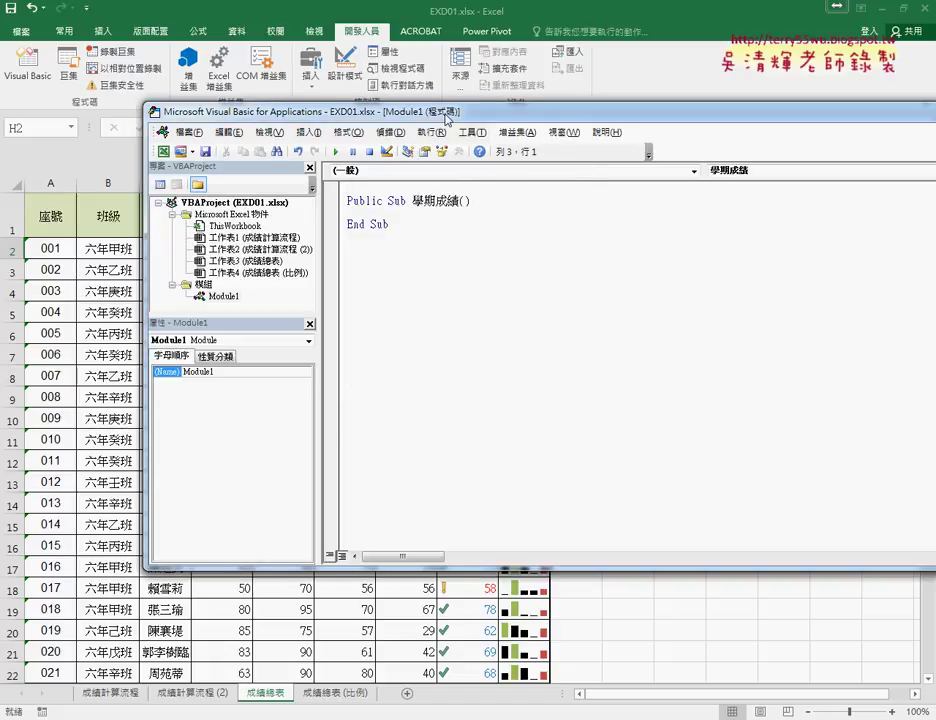
# Step: Reposition the code window and type 'for i =' indented inside the procedure
pyautogui.moveTo(446, 119); pyautogui.dragTo(568, 362)
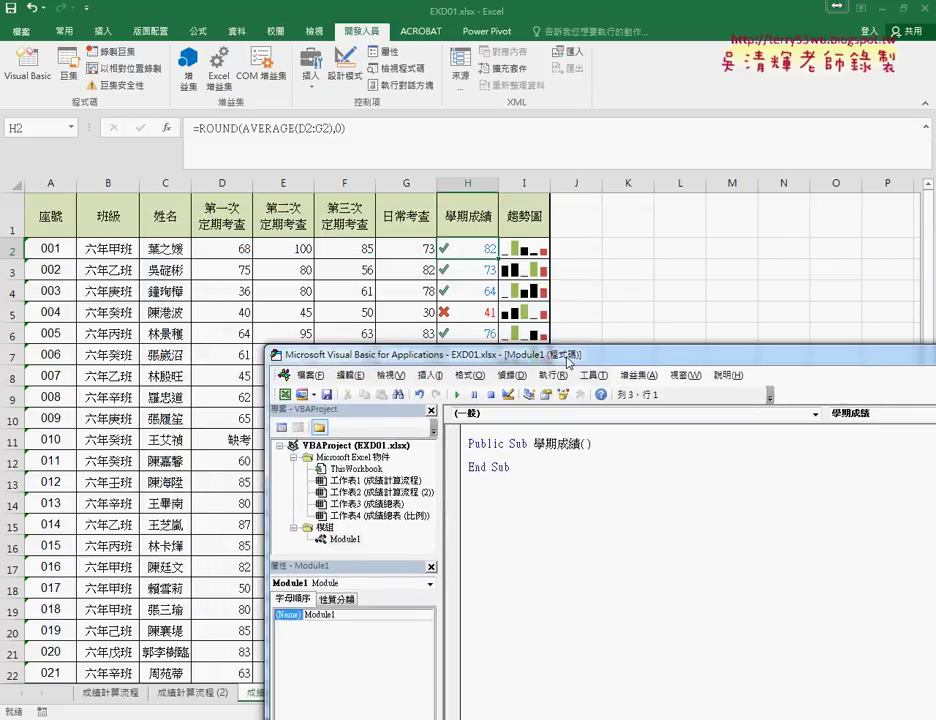
pyautogui.moveTo(568, 362); pyautogui.dragTo(483, 277)
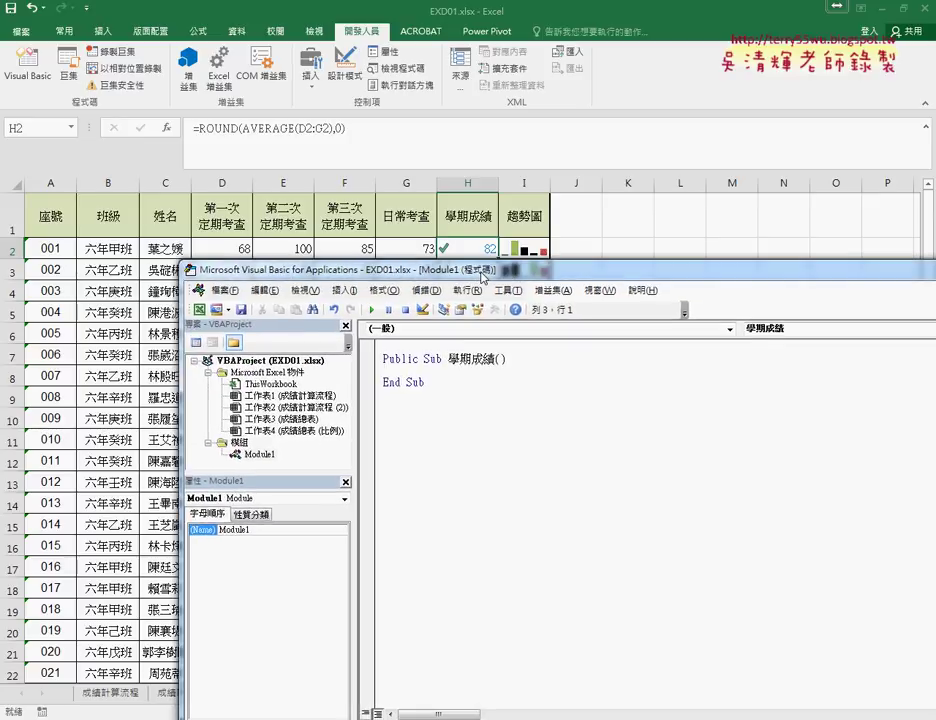
pyautogui.press('Tab')
pyautogui.press('shift')
pyautogui.write('for i')
pyautogui.write(' =')
pyautogui.press('Left')
pyautogui.press('Left')
pyautogui.hotkey('shift', 'Left')
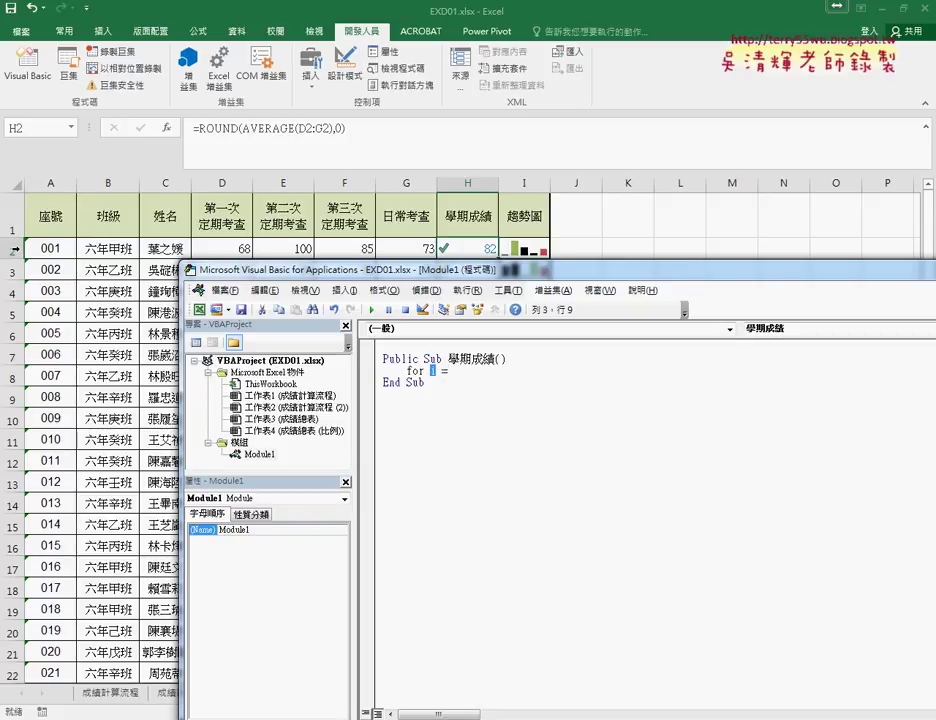
# Step: Confirm row 31 is the last student row and complete the line as For i = 2 To 31
pyautogui.click(455, 371)
pyautogui.write('2 ')
pyautogui.write('to')
pyautogui.click(45, 652)
pyautogui.scroll(-2, 57, 650)
pyautogui.scroll(-2, 57, 650)
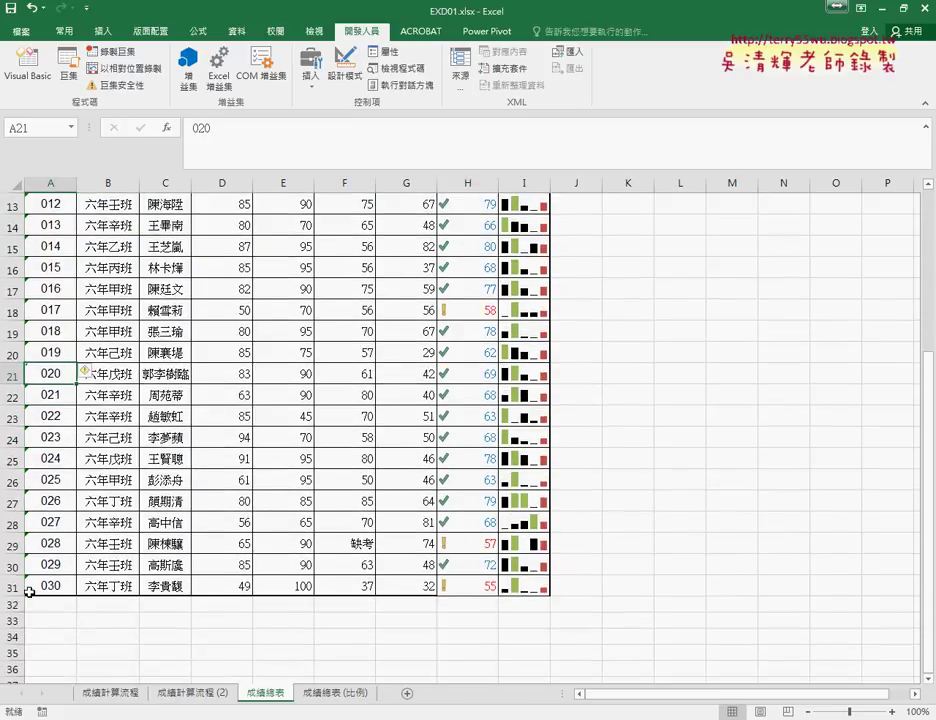
pyautogui.click(12, 590)
pyautogui.click(12, 590)
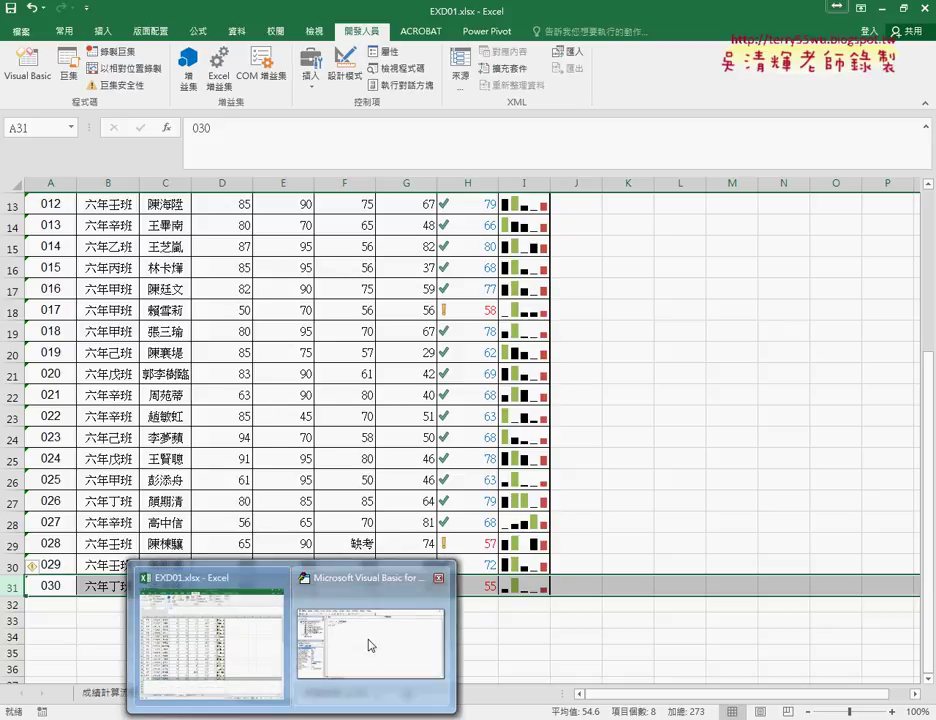
pyautogui.click(372, 645)
pyautogui.write('3')
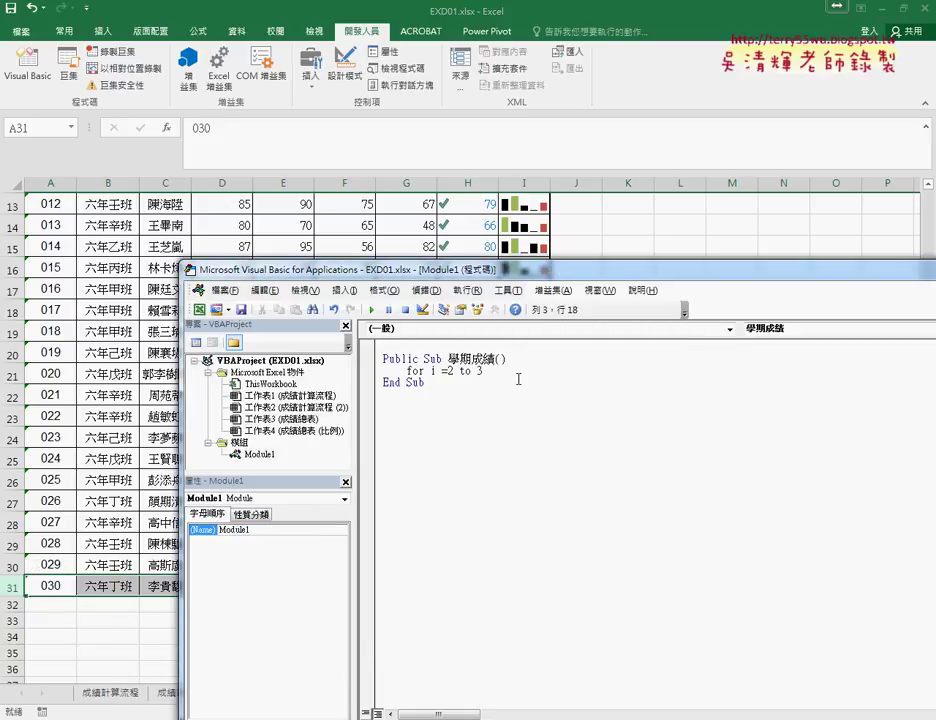
# Step: Close the loop with Next, then inspect the 學期成績 formula in cell H2
pyautogui.press('Return')
pyautogui.press('Return')
pyautogui.write('next')
pyautogui.press('Up')
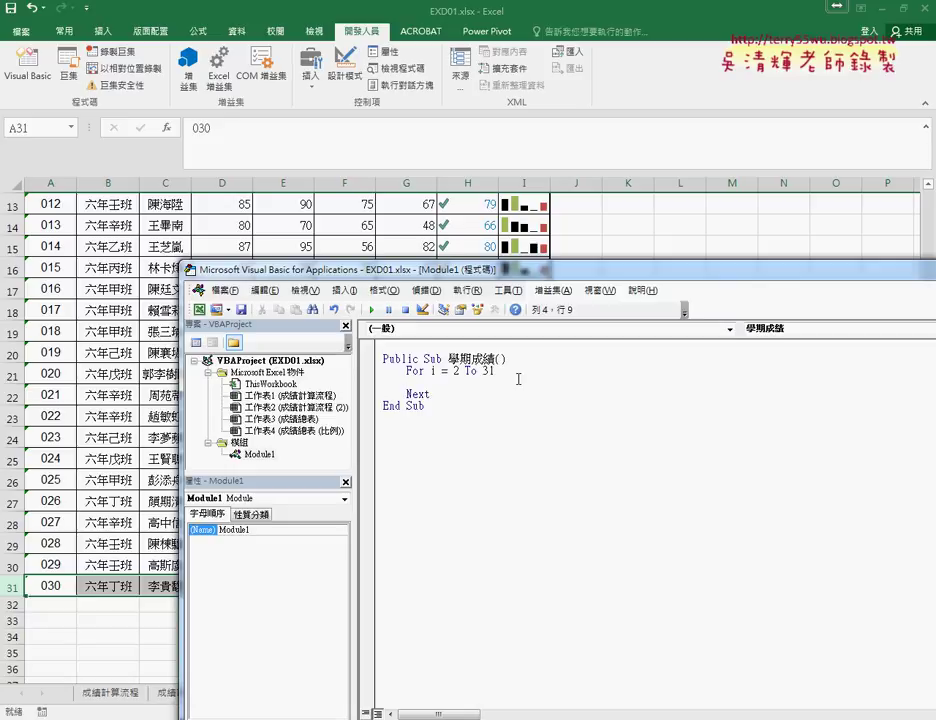
pyautogui.click(483, 271)
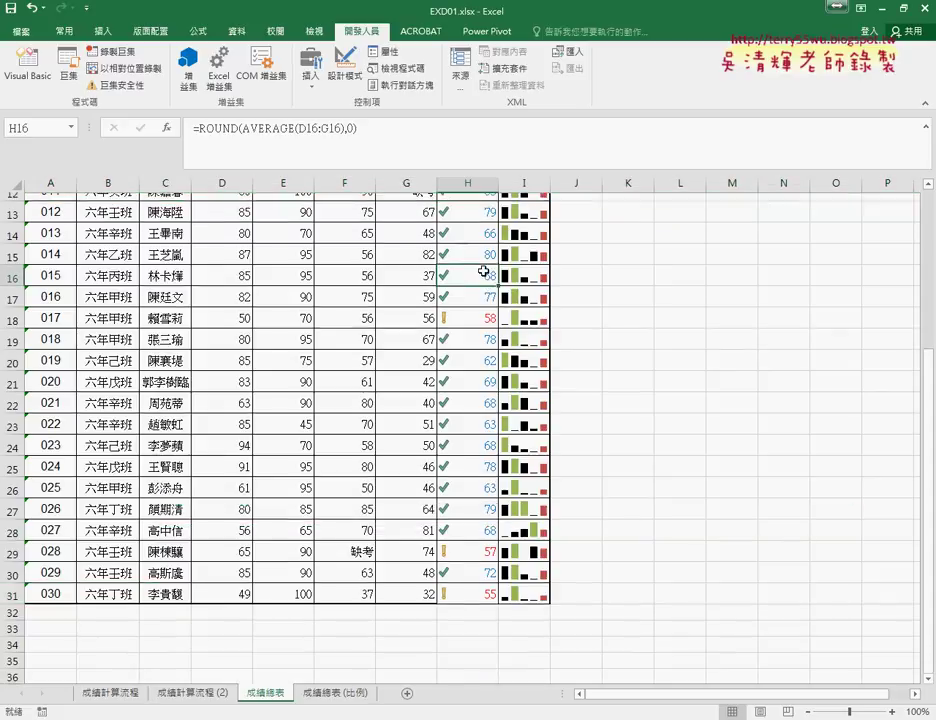
pyautogui.scroll(4, 483, 271)
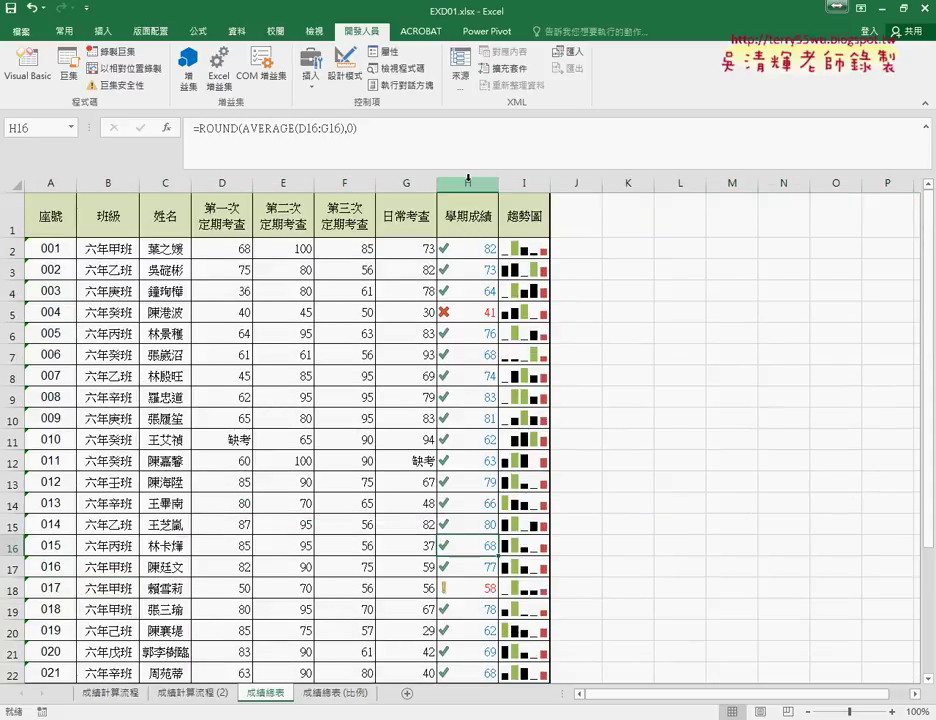
pyautogui.click(468, 178)
pyautogui.click(472, 248)
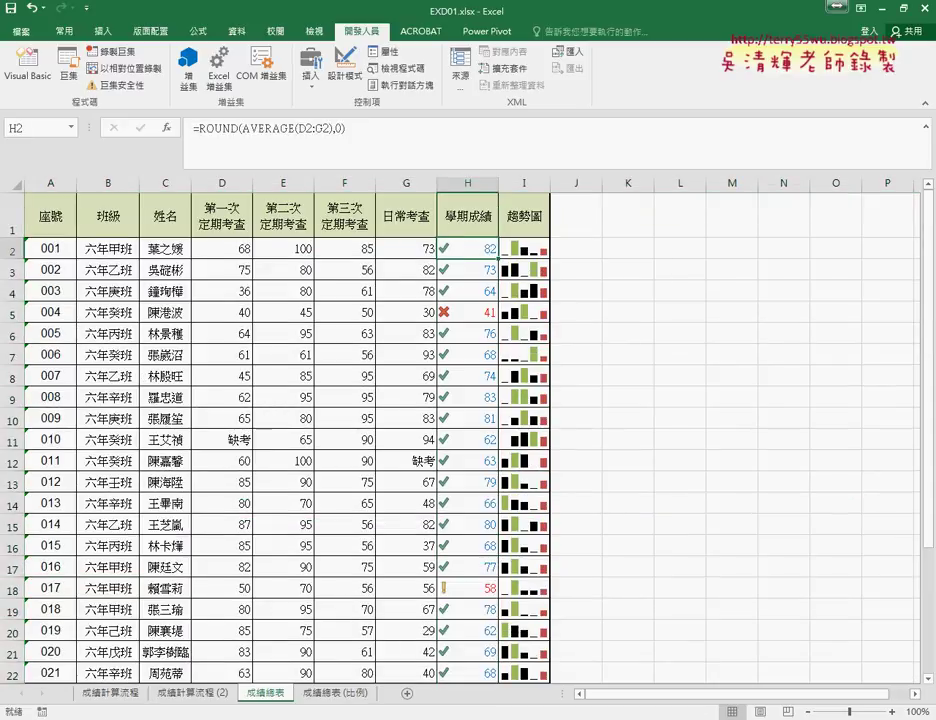
pyautogui.click(376, 625)
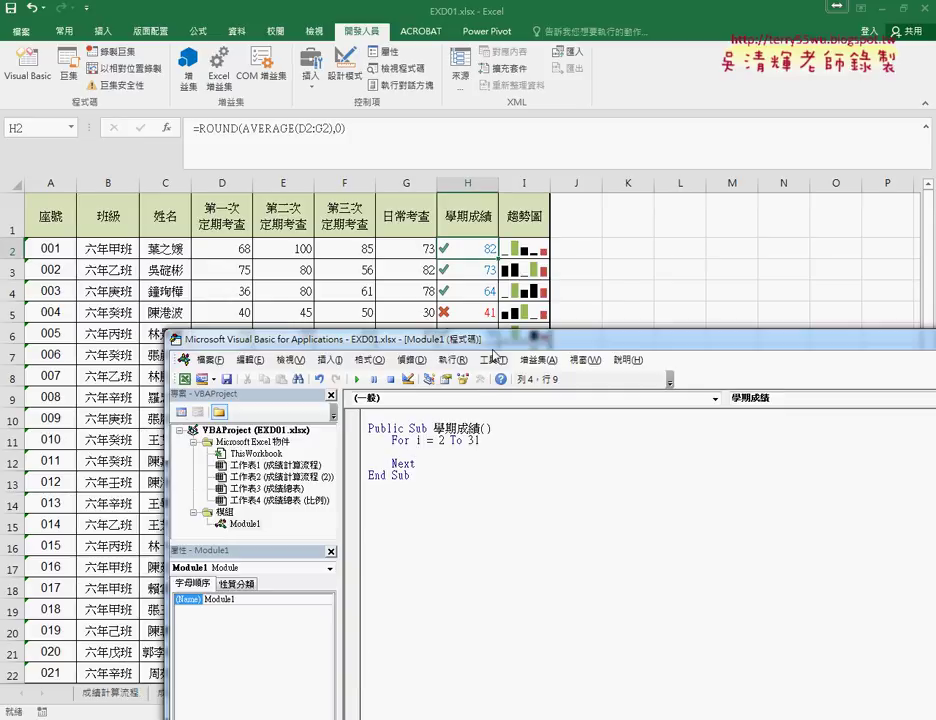
# Step: Set the loop body to Cells(i,"H")="" and duplicate the whole macro below End Sub
pyautogui.write('cells')
pyautogui.write('(')
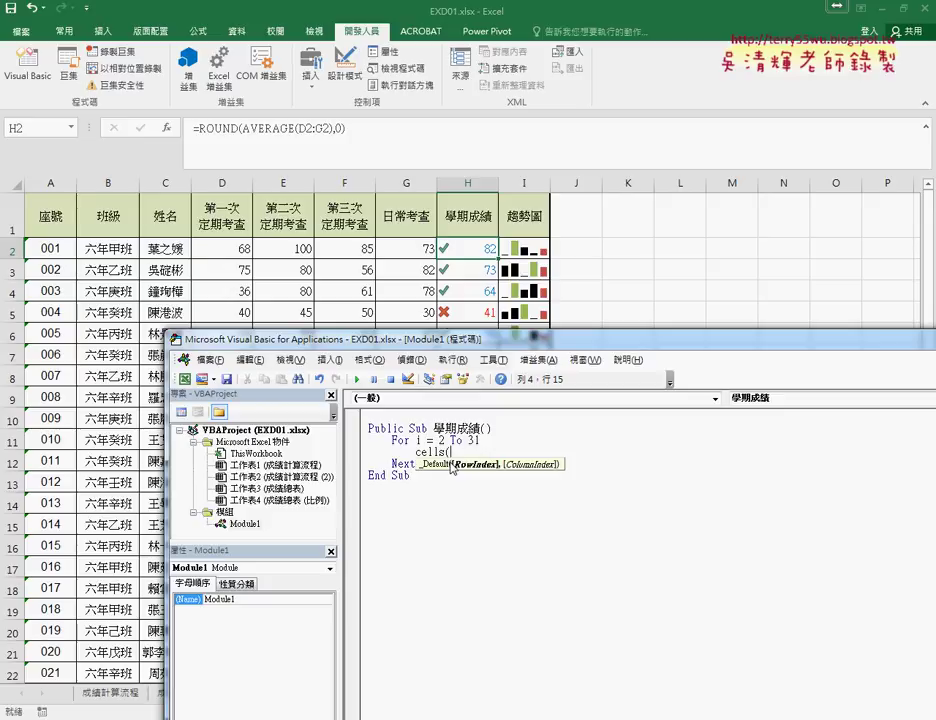
pyautogui.write('i')
pyautogui.write(',"')
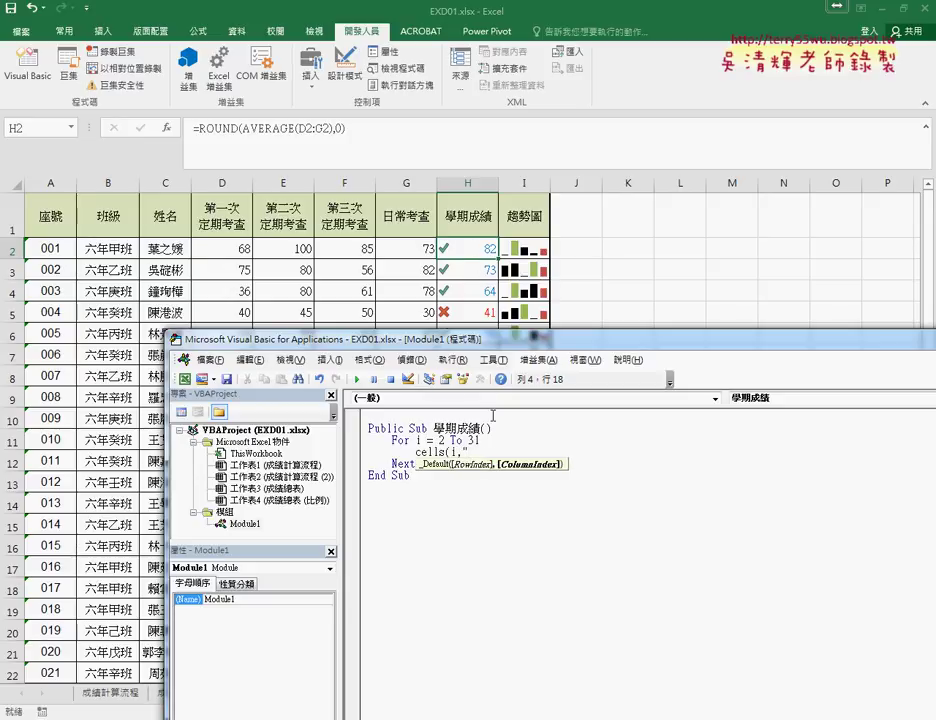
pyautogui.write('H"')
pyautogui.write(')')
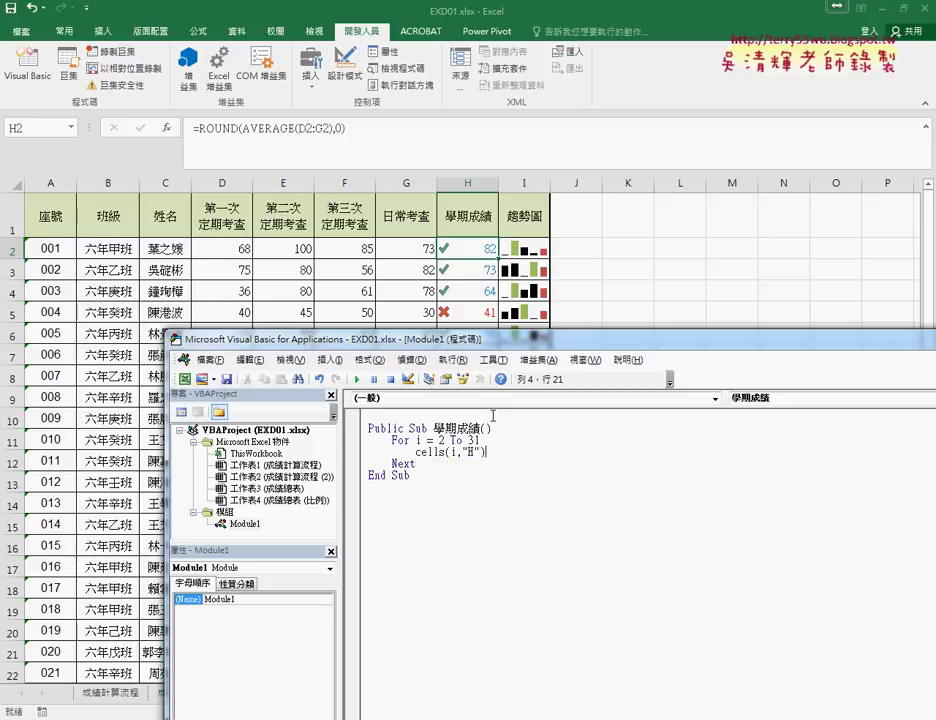
pyautogui.write('=')
pyautogui.write('""')
pyautogui.click(500, 500)
pyautogui.moveTo(420, 479); pyautogui.dragTo(368, 428)
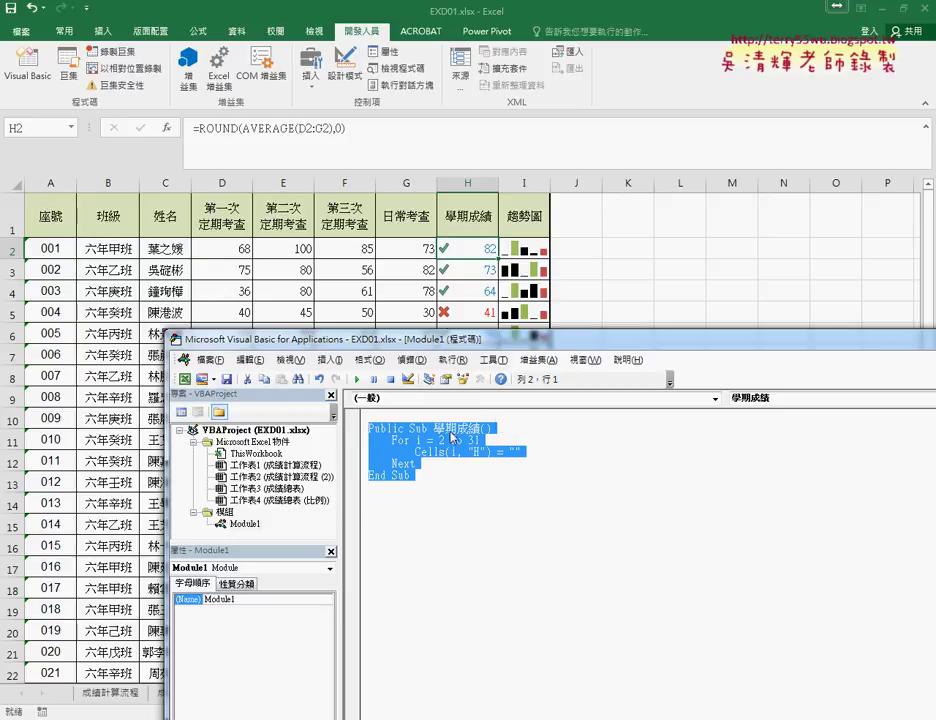
pyautogui.moveTo(452, 437); pyautogui.dragTo(383, 515)
pyautogui.moveTo(385, 515); pyautogui.dragTo(383, 512)
# Step: Rename the copied Sub to 清除
pyautogui.moveTo(433, 487); pyautogui.dragTo(483, 487)
pyautogui.press('BackSpace')
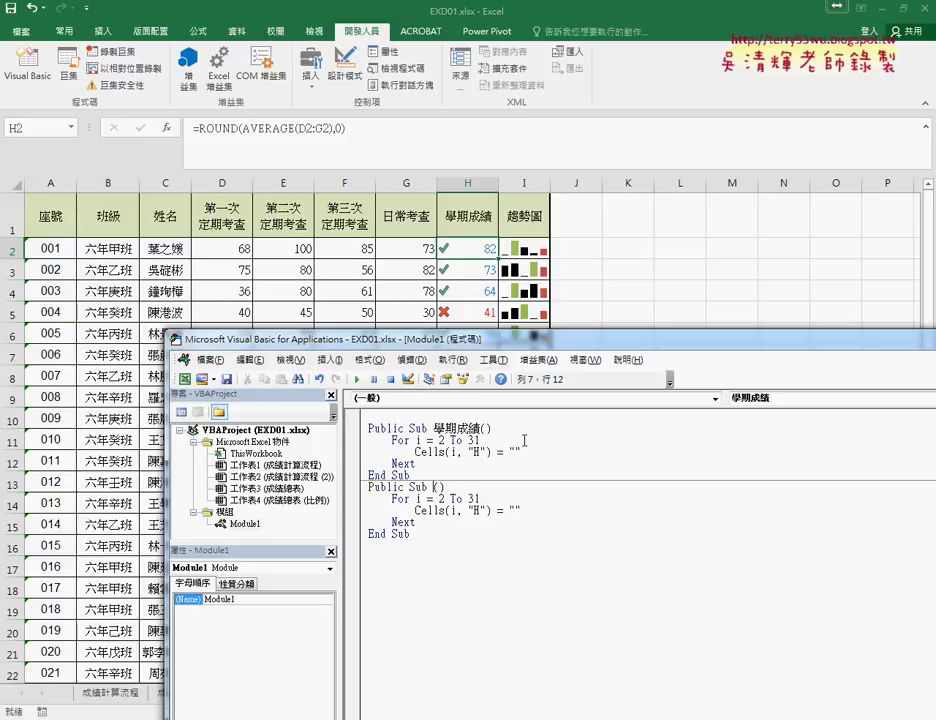
pyautogui.hotkey('ctrl', 'space')
pyautogui.write('清')
pyautogui.write('除')
pyautogui.click(516, 451)
pyautogui.click(467, 250)
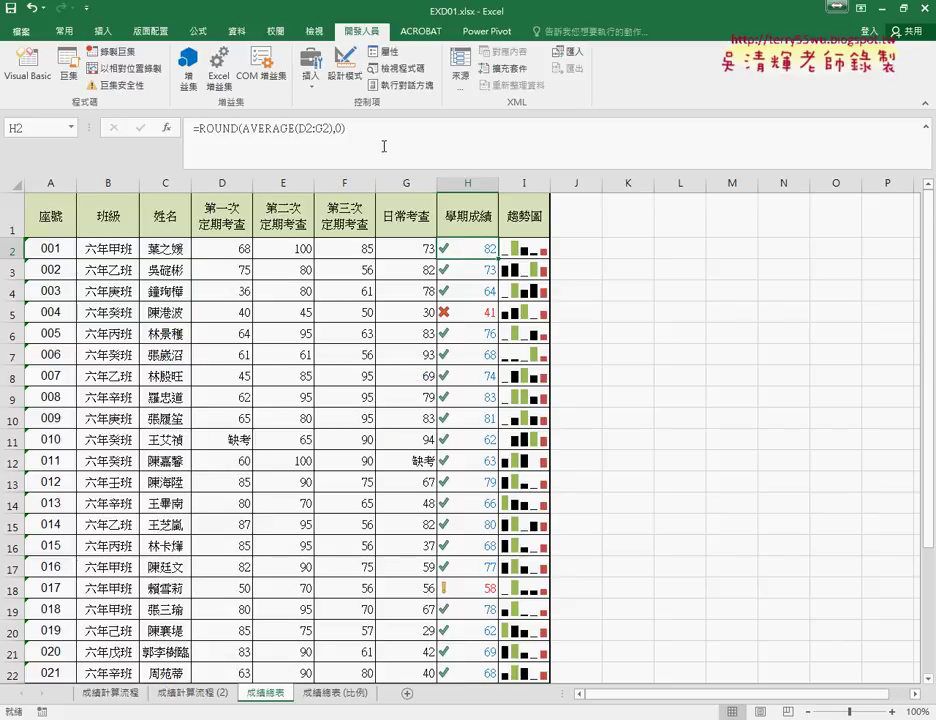
# Step: Copy the ROUND(AVERAGE) formula text from cell H2
pyautogui.moveTo(345, 128); pyautogui.dragTo(188, 118)
pyautogui.rightClick(230, 121)
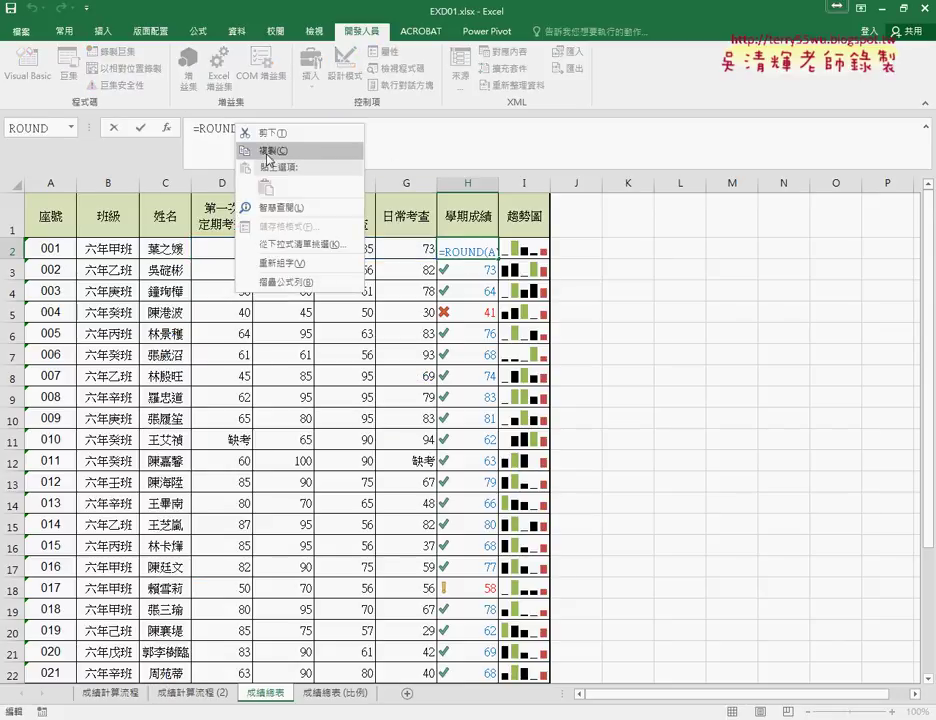
pyautogui.click(265, 147)
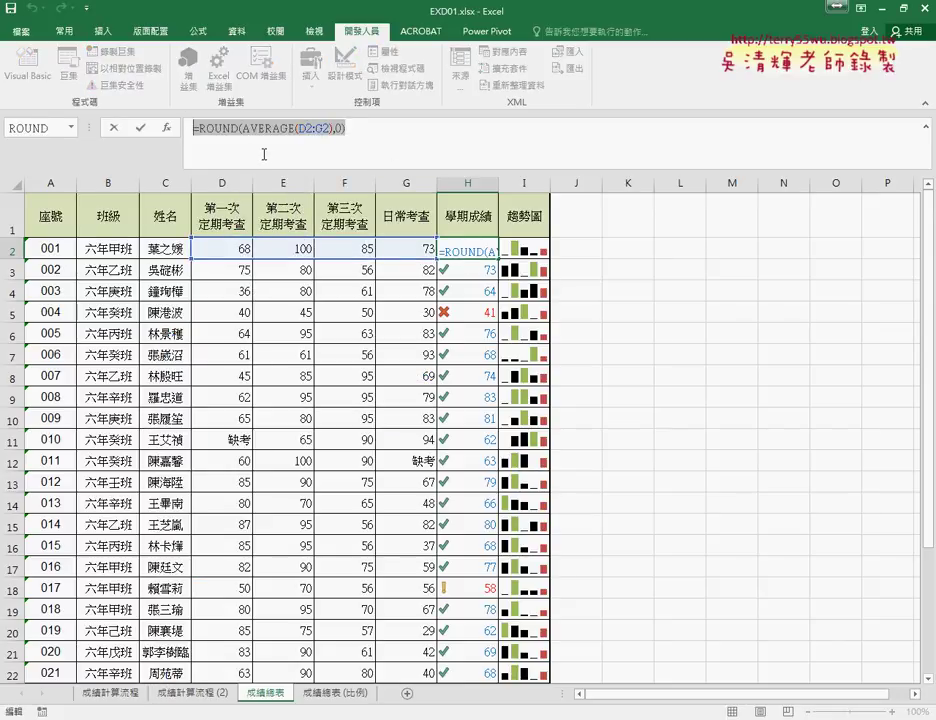
pyautogui.click(115, 129)
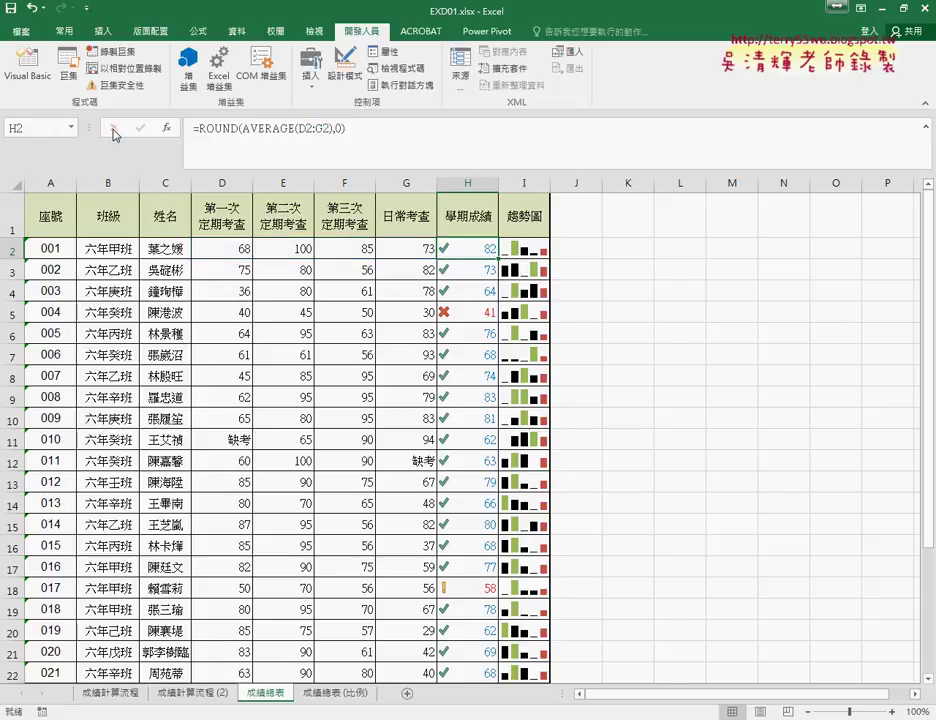
# Step: Compare H2's D2:G2 formula with H3's D3:G3 formula
pyautogui.click(486, 273)
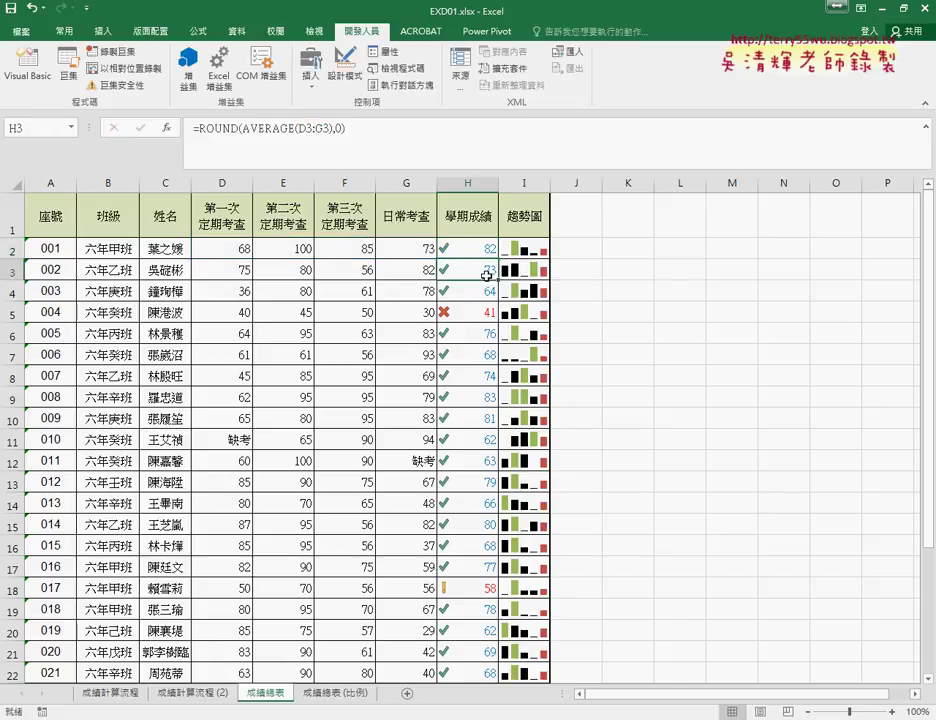
pyautogui.click(471, 248)
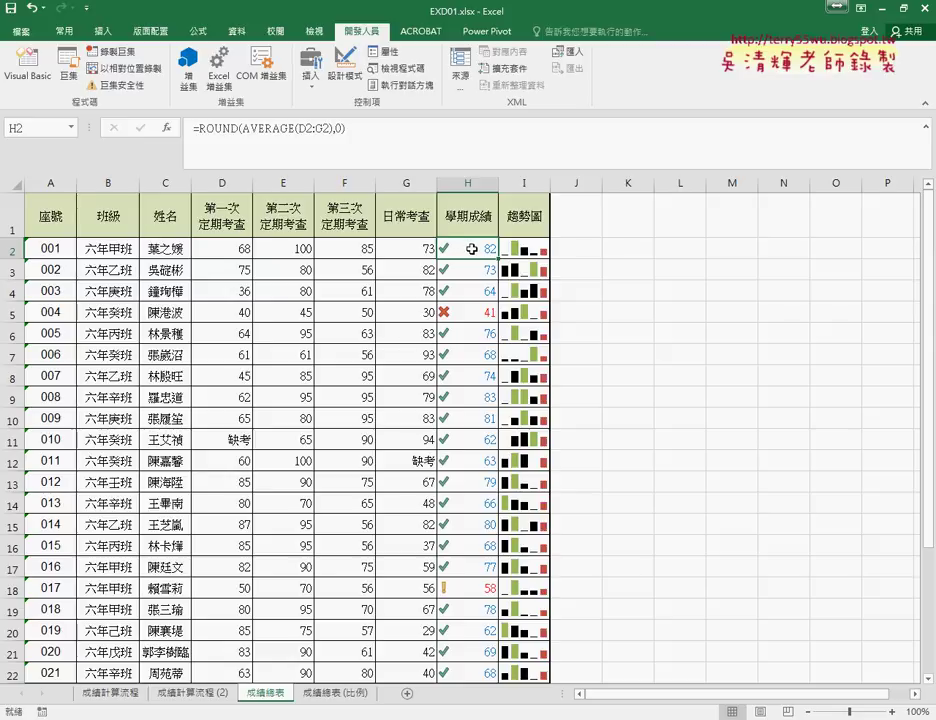
pyautogui.click(481, 272)
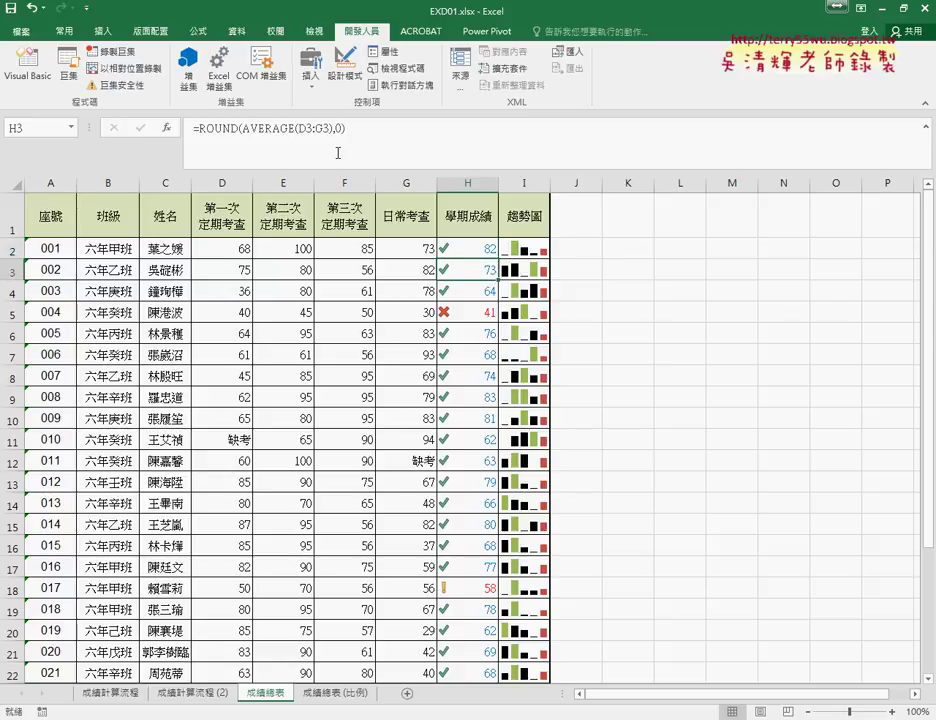
pyautogui.click(473, 251)
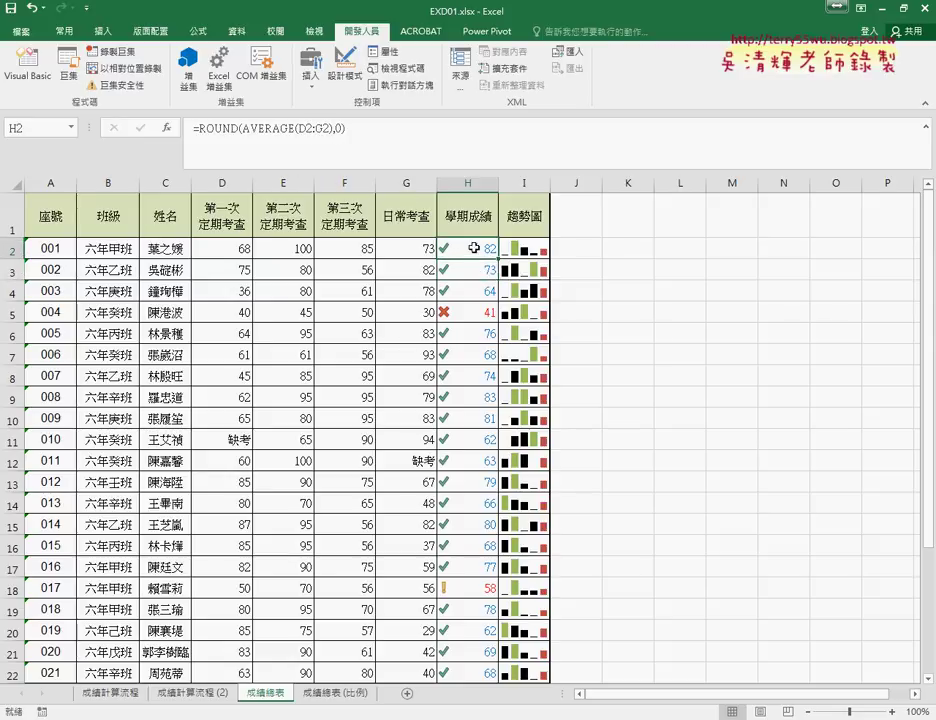
pyautogui.click(470, 273)
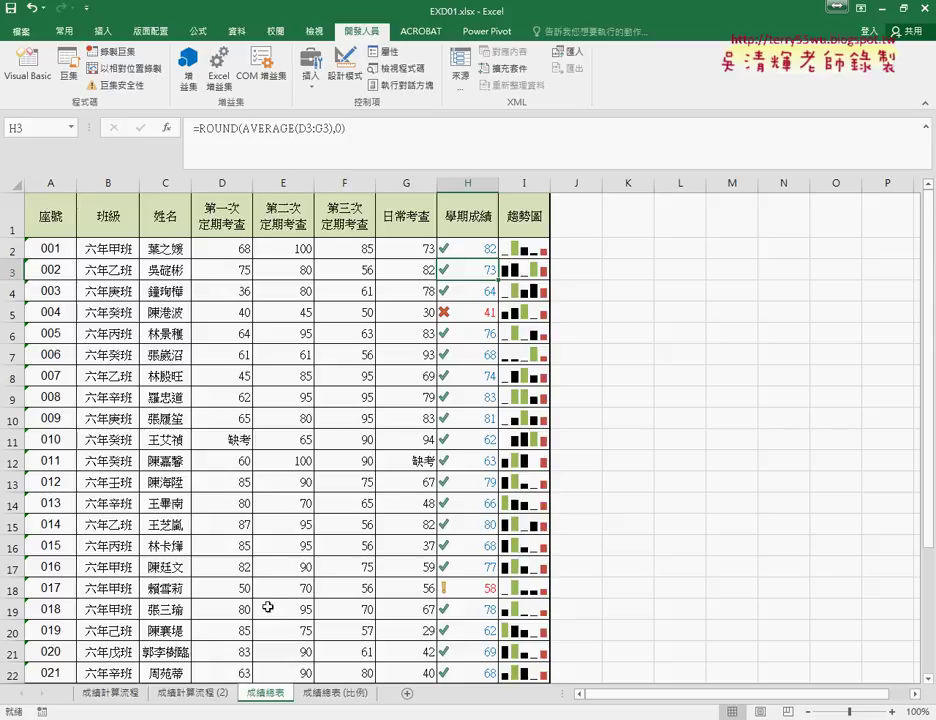
# Step: Paste the H2 formula into the quotes and replace the row number after D with " & i & "
pyautogui.click(341, 664)
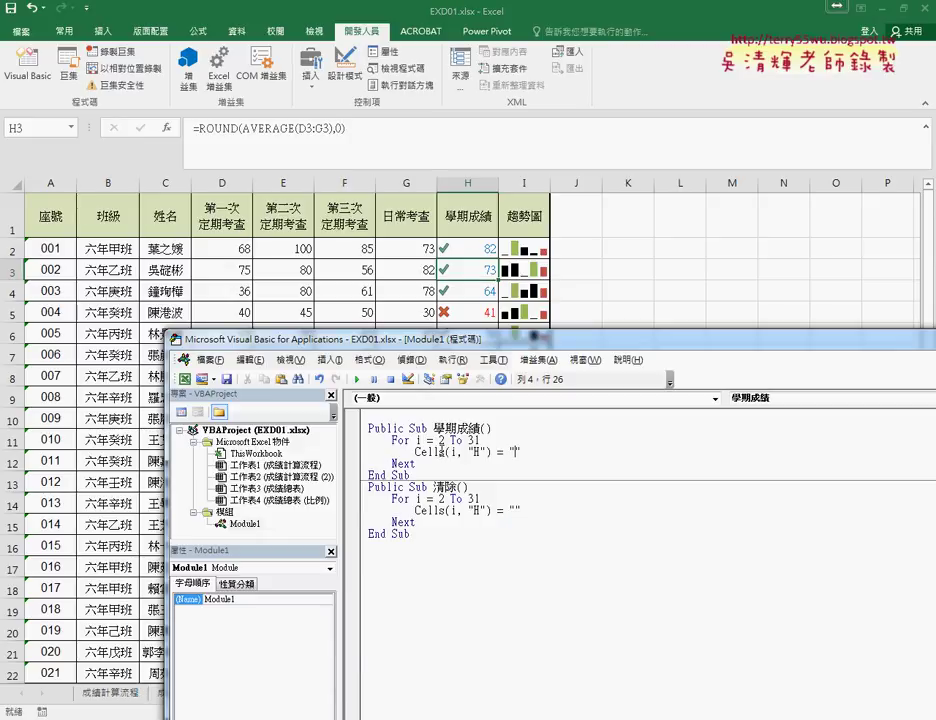
pyautogui.hotkey('ctrl', 'v')
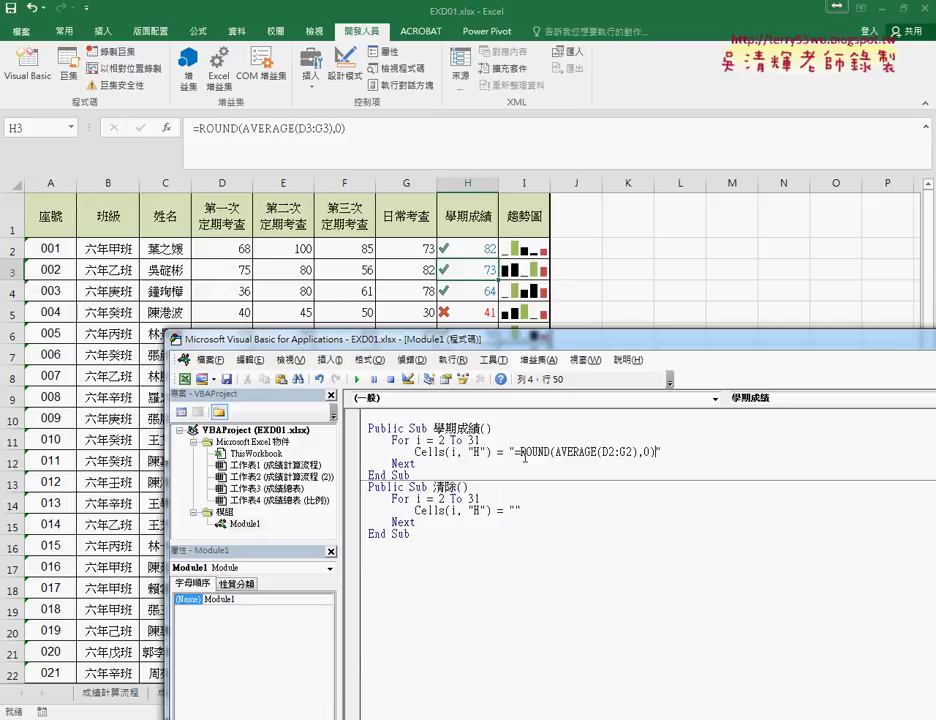
pyautogui.moveTo(608, 452); pyautogui.dragTo(615, 452)
pyautogui.moveTo(509, 452); pyautogui.dragTo(663, 457)
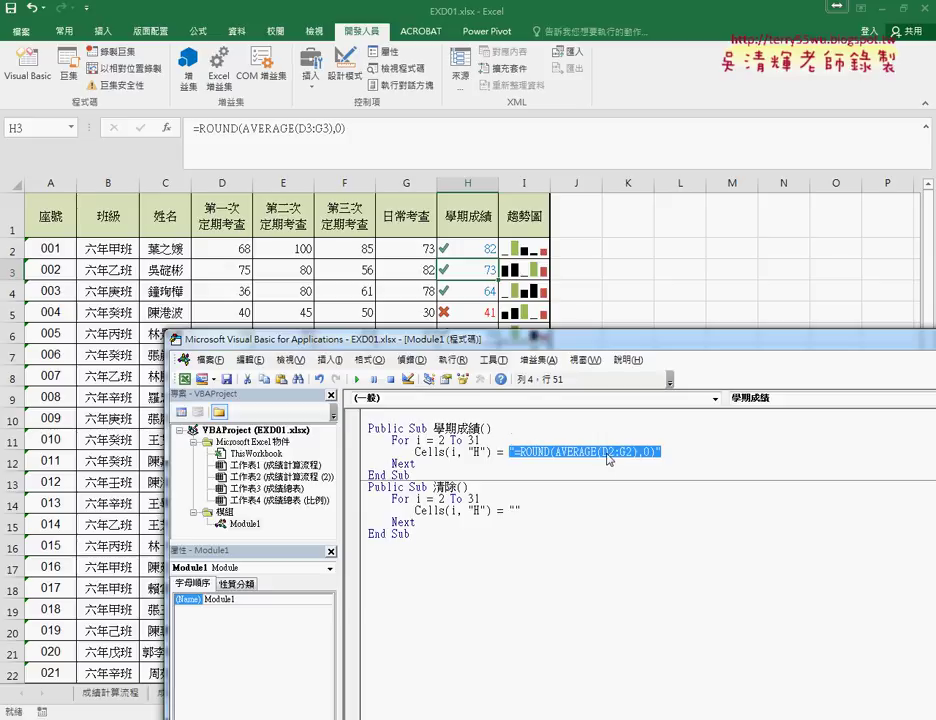
pyautogui.click(418, 441)
pyautogui.moveTo(608, 453); pyautogui.dragTo(616, 453)
pyautogui.write('""')
pyautogui.press('Left')
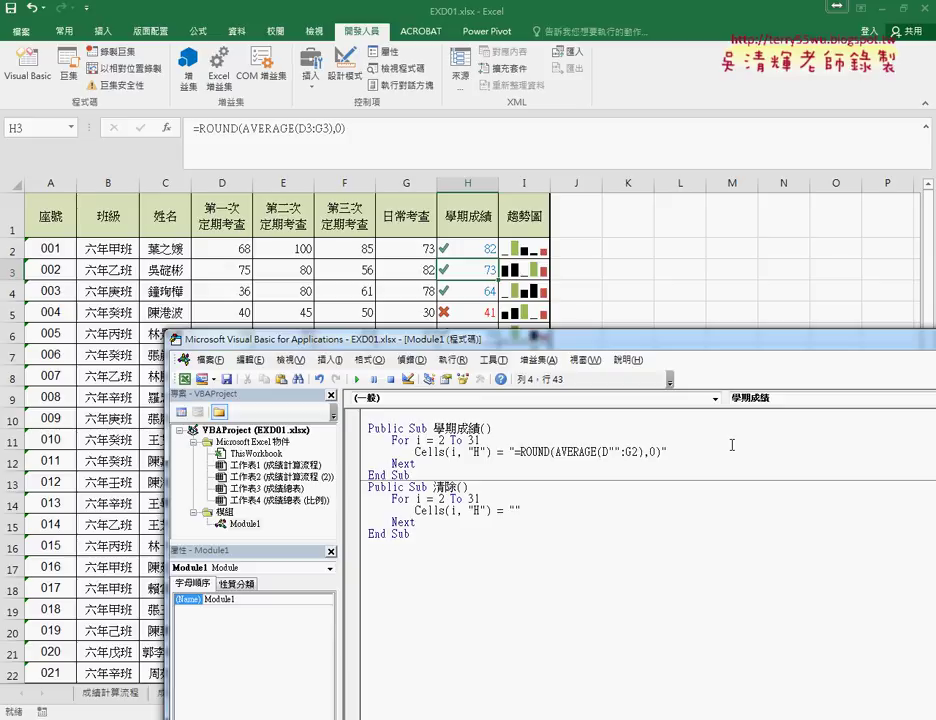
pyautogui.write('&&')
pyautogui.press('BackSpace')
pyautogui.write('i')
pyautogui.press('Return')
pyautogui.press('Left')
pyautogui.press('Left')
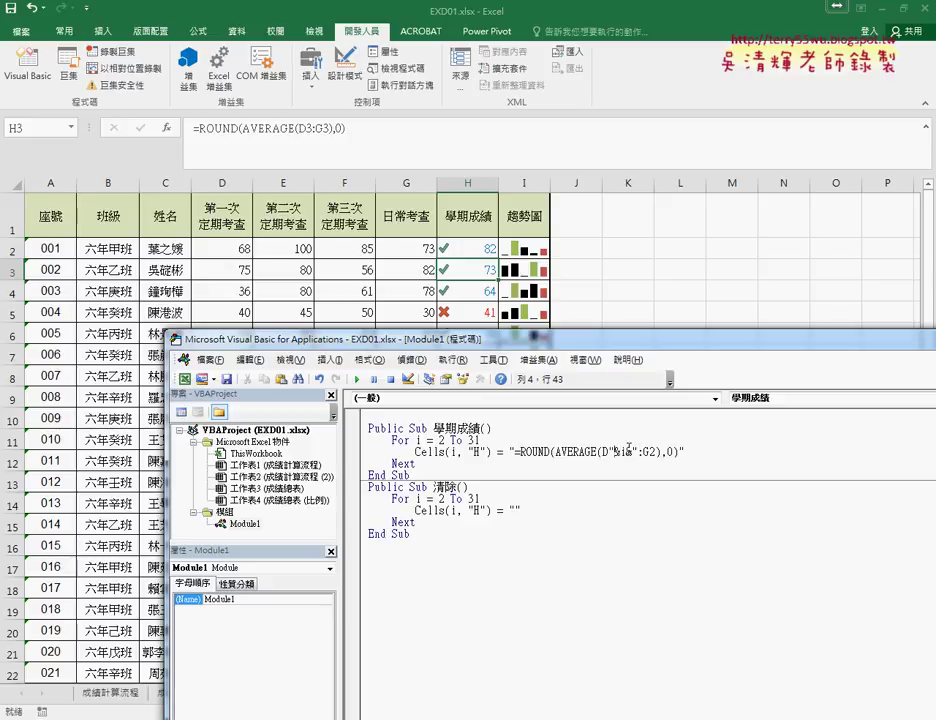
pyautogui.press('Right')
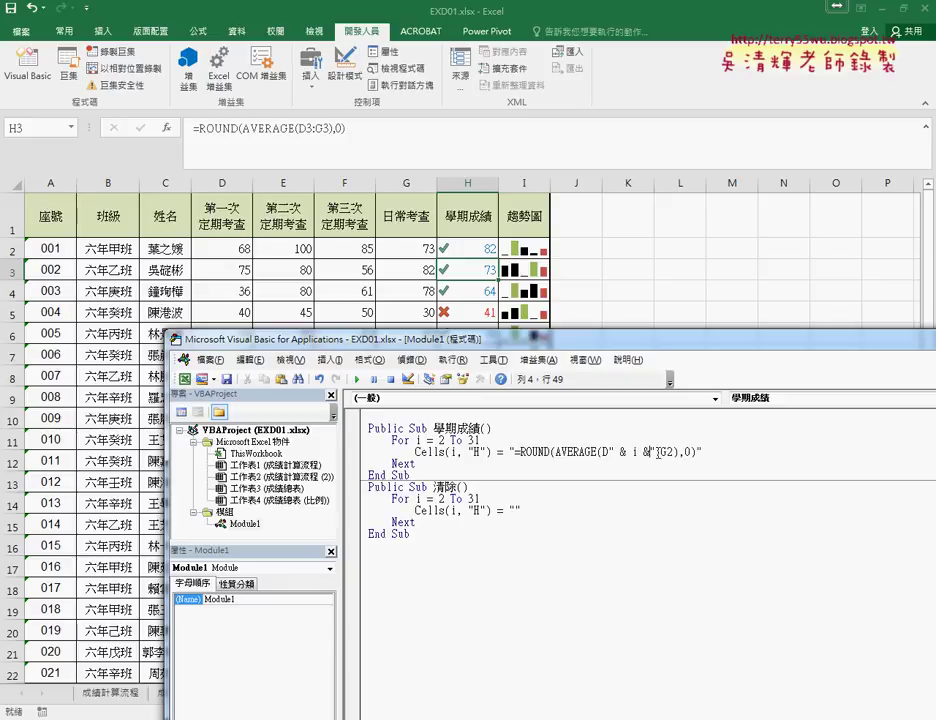
pyautogui.press('Right')
# Step: Replace the row number after G with the same " & i & " concatenation
pyautogui.moveTo(609, 452); pyautogui.dragTo(657, 452)
pyautogui.hotkey('shift', 'Right')
pyautogui.rightClick(636, 458)
pyautogui.click(690, 368)
pyautogui.click(676, 452)
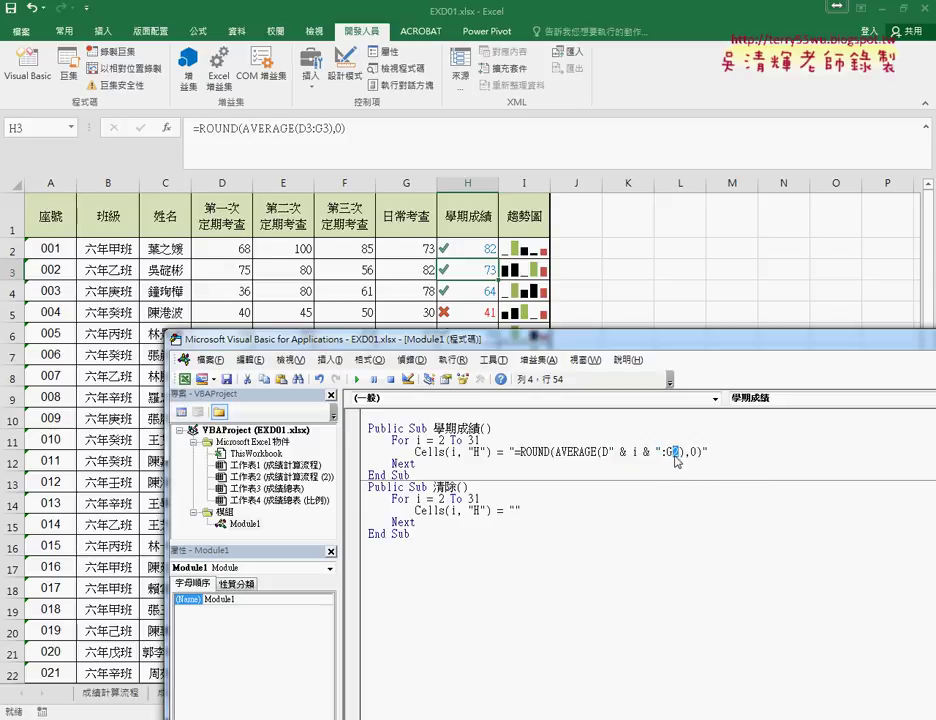
pyautogui.rightClick(676, 453)
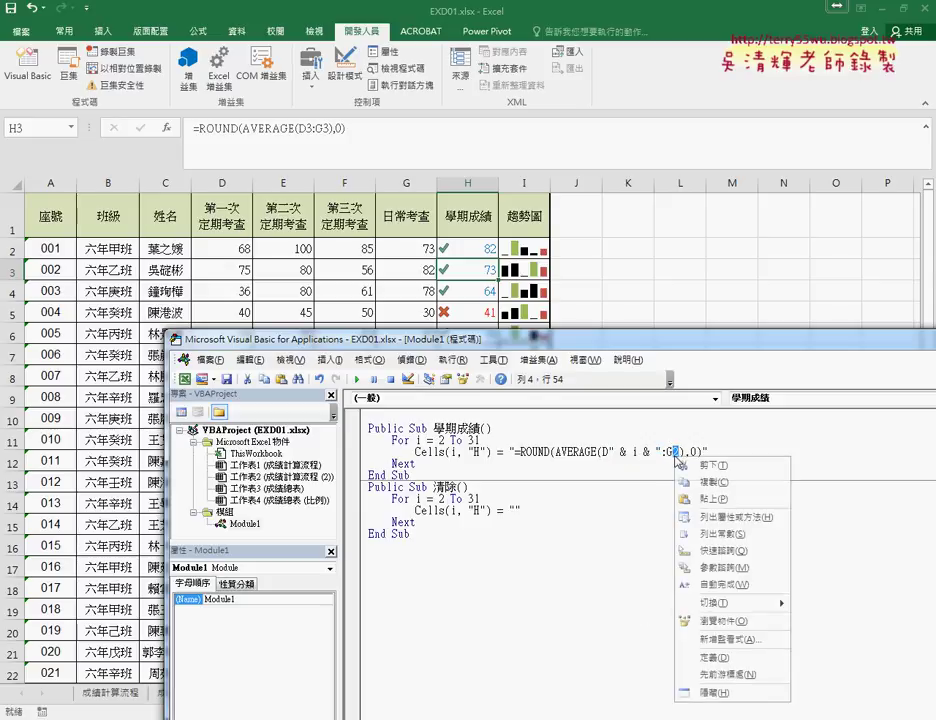
pyautogui.click(715, 502)
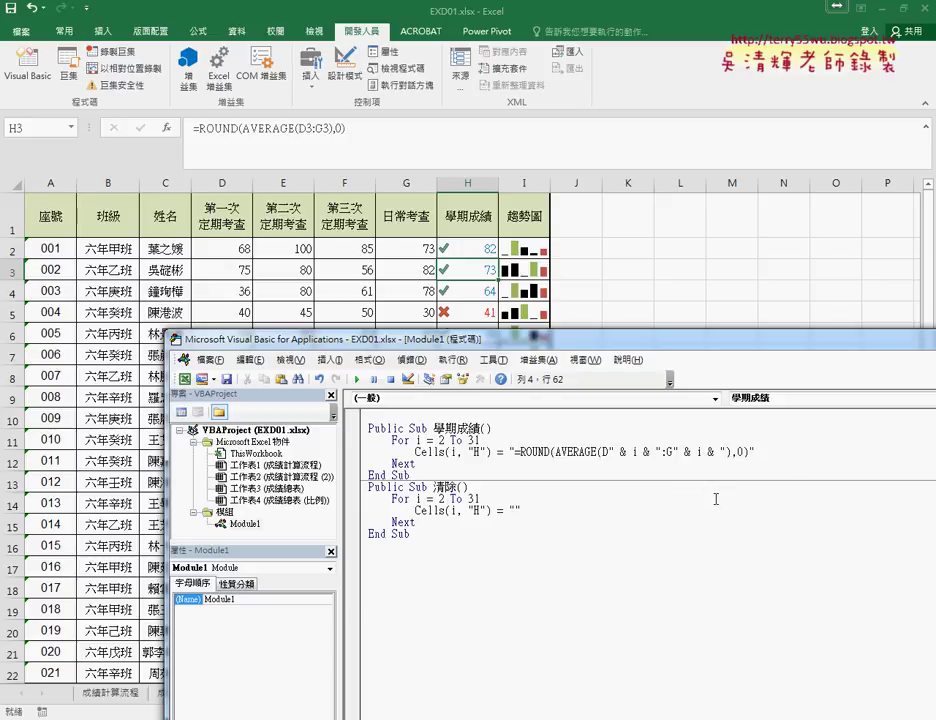
pyautogui.moveTo(552, 347)
pyautogui.mouseDown()
pyautogui.moveTo(575, 348)
pyautogui.moveTo(849, 167)
pyautogui.mouseUp()
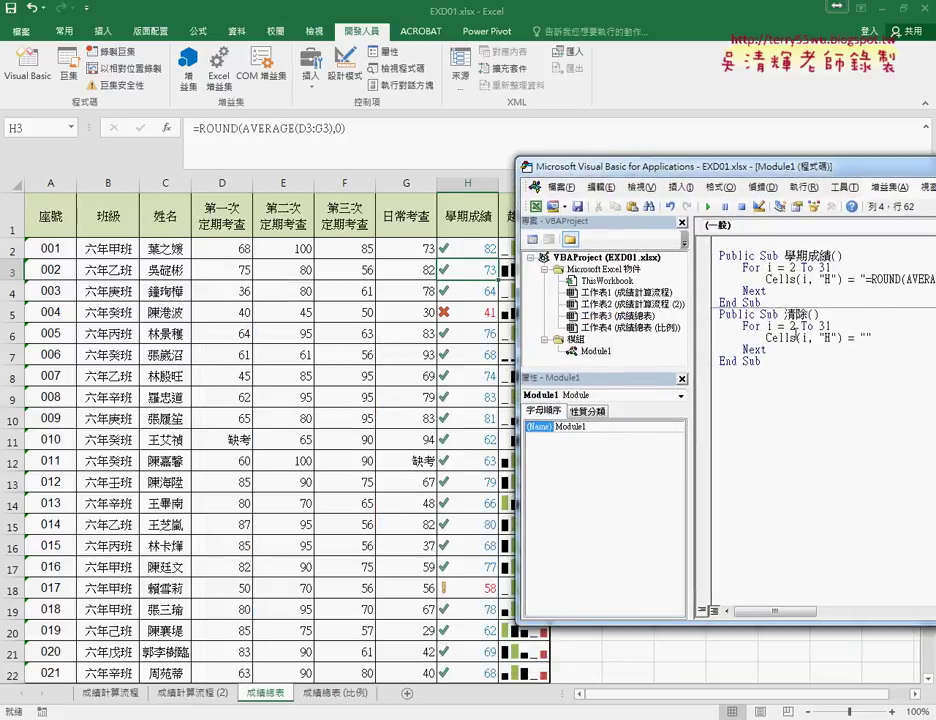
# Step: Run 清除, then 學期成績, then 清除 again to test filling and clearing column H
pyautogui.click(791, 353)
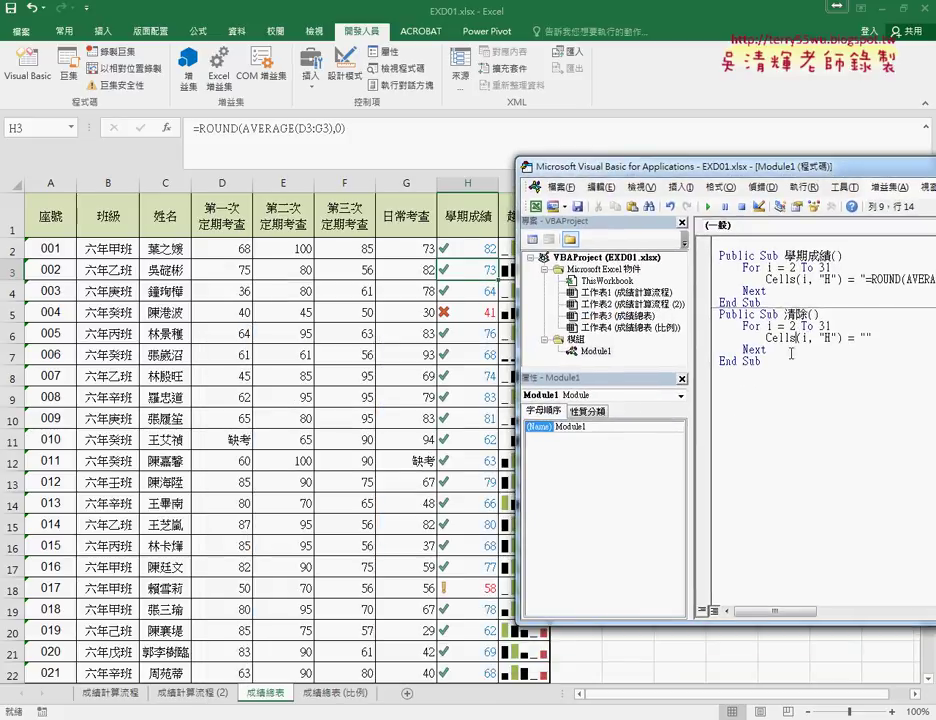
pyautogui.click(709, 207)
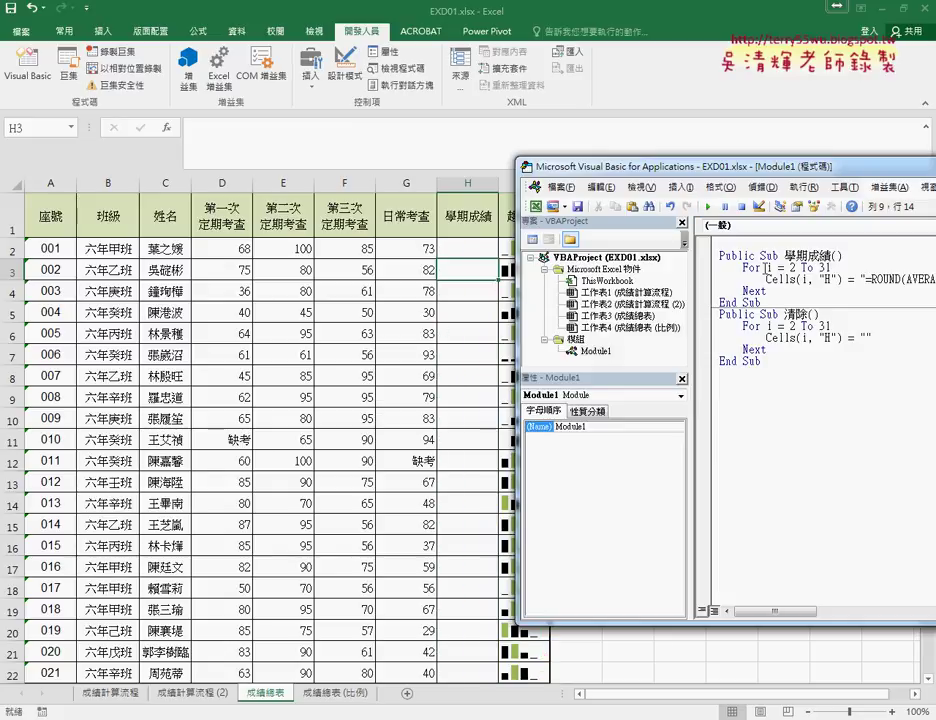
pyautogui.click(766, 268)
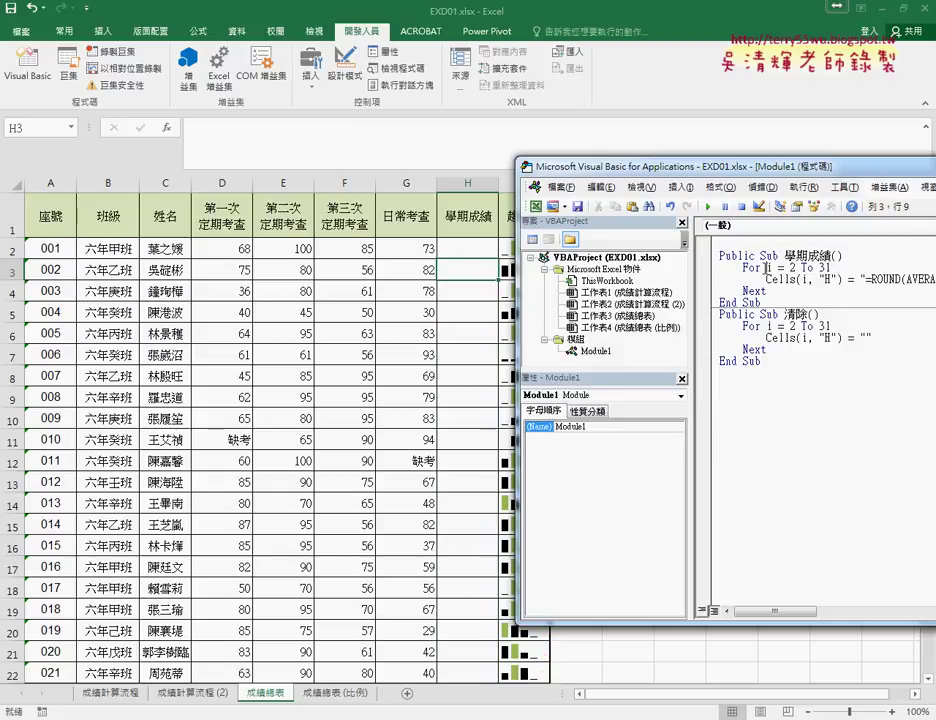
pyautogui.click(709, 207)
pyautogui.click(766, 338)
pyautogui.click(709, 207)
pyautogui.moveTo(730, 173)
pyautogui.mouseDown()
pyautogui.moveTo(688, 187)
pyautogui.moveTo(320, 221)
pyautogui.mouseUp()
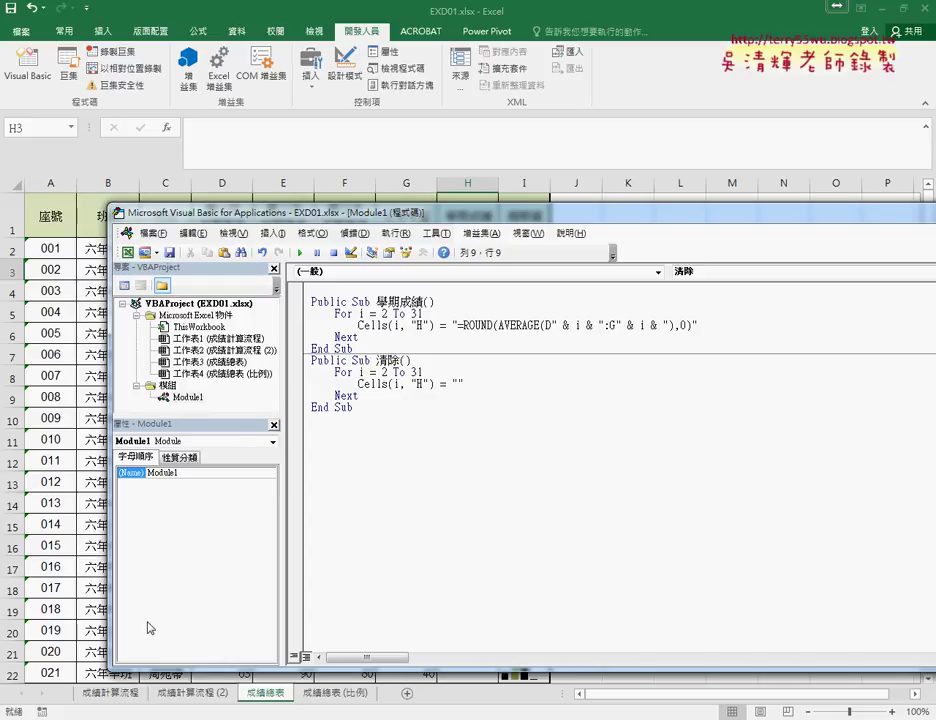
# Step: Open the 102學期成績解答 document from the 雲端白板 folder in Google Drive
pyautogui.click(130, 668)
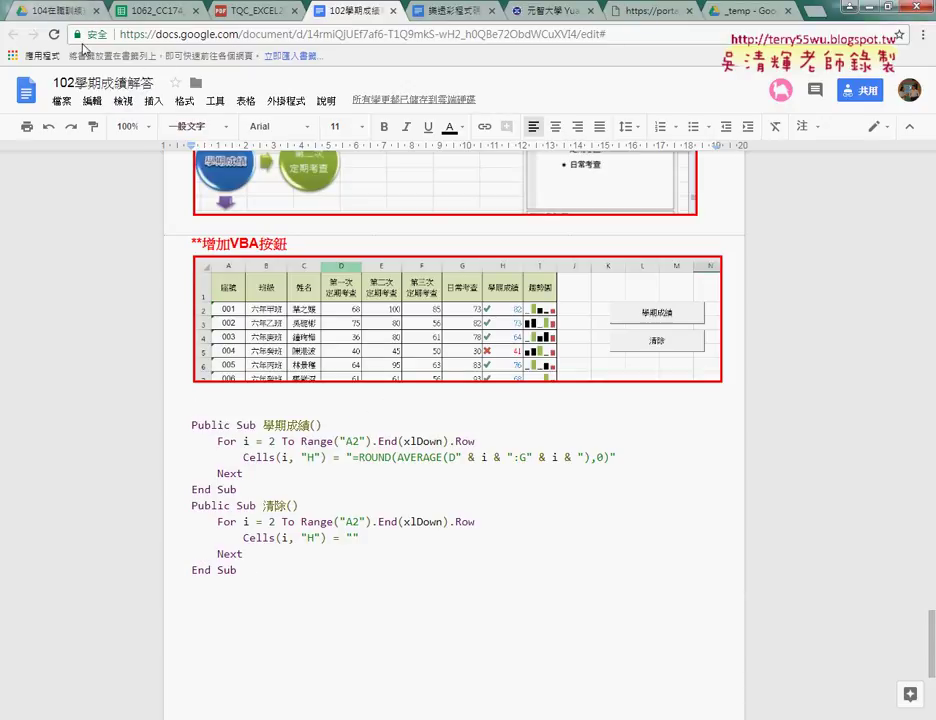
pyautogui.click(70, 12)
pyautogui.click(15, 35)
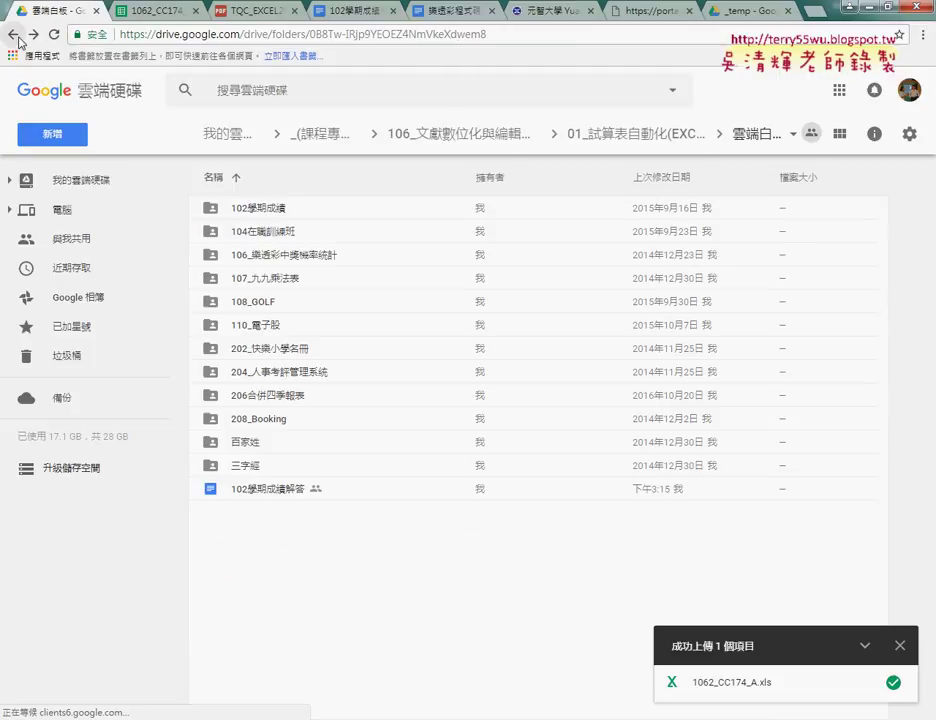
pyautogui.click(15, 35)
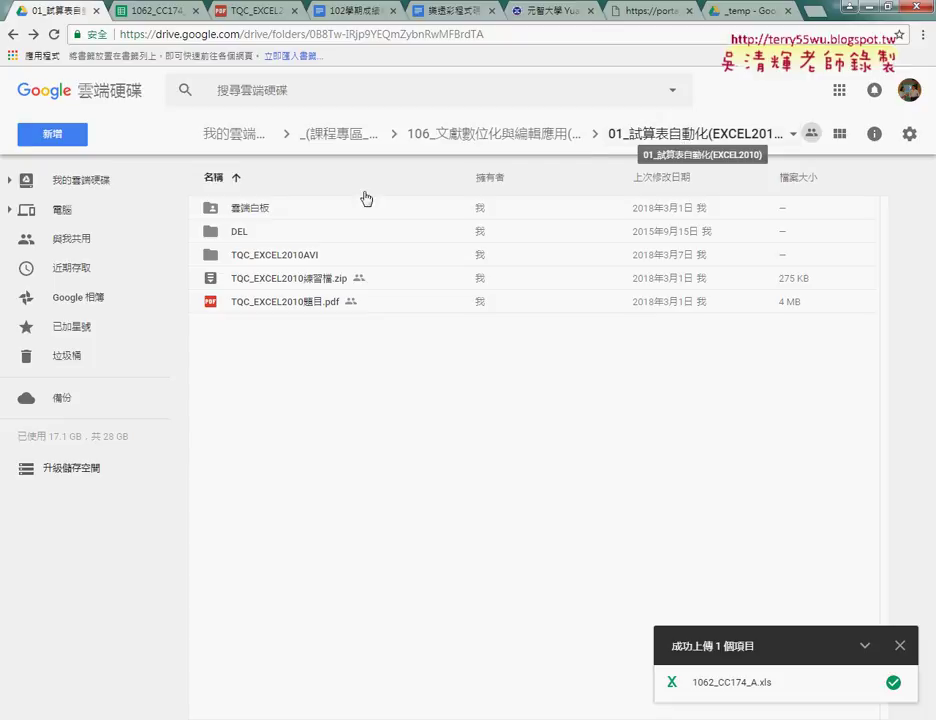
pyautogui.click(277, 210)
pyautogui.doubleClick(277, 210)
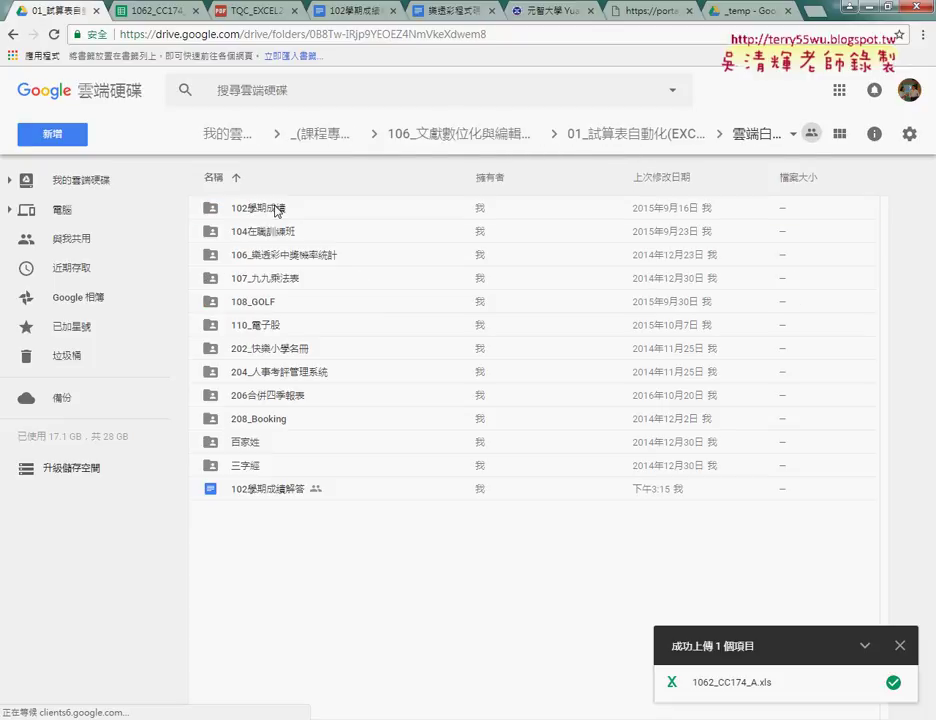
pyautogui.click(257, 492)
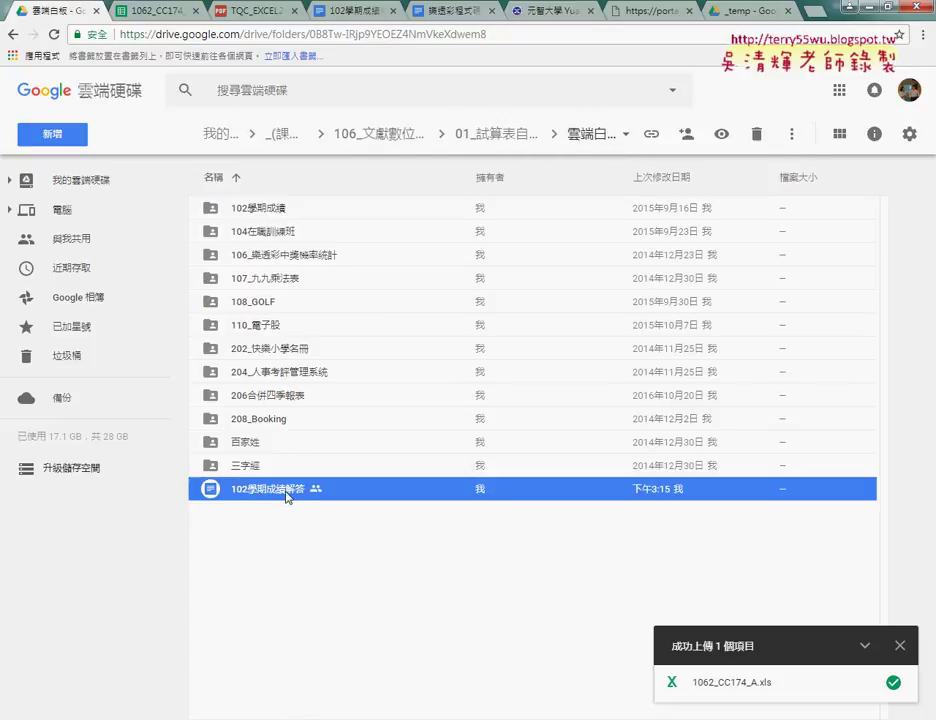
pyautogui.doubleClick(287, 492)
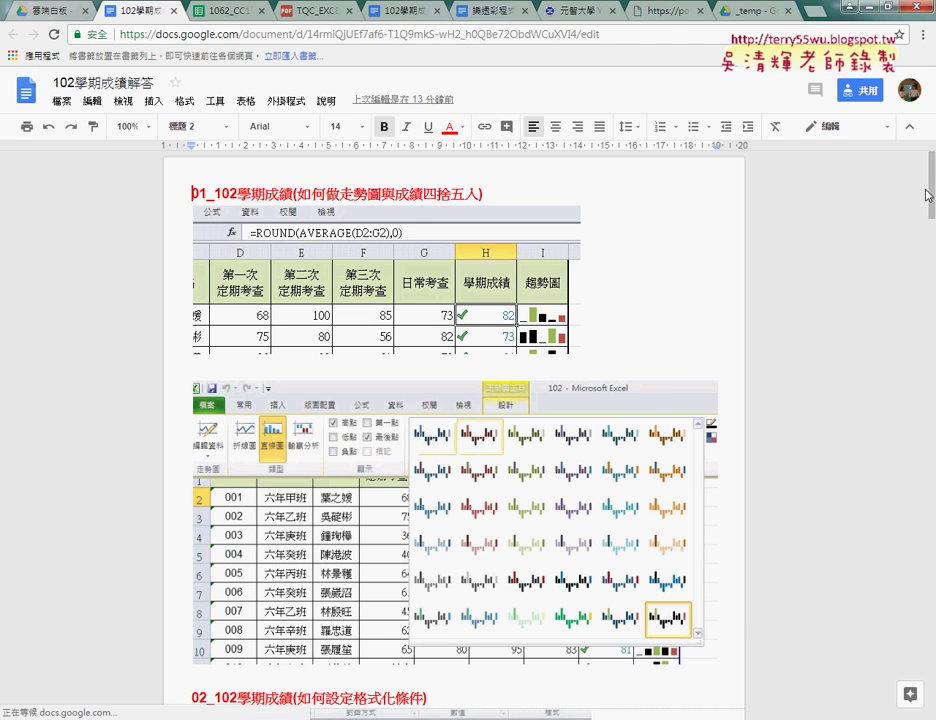
# Step: Select the revised macro code in the 增加VBA按鈕 section
pyautogui.moveTo(928, 66); pyautogui.dragTo(932, 640)
pyautogui.scroll(1, 933, 645)
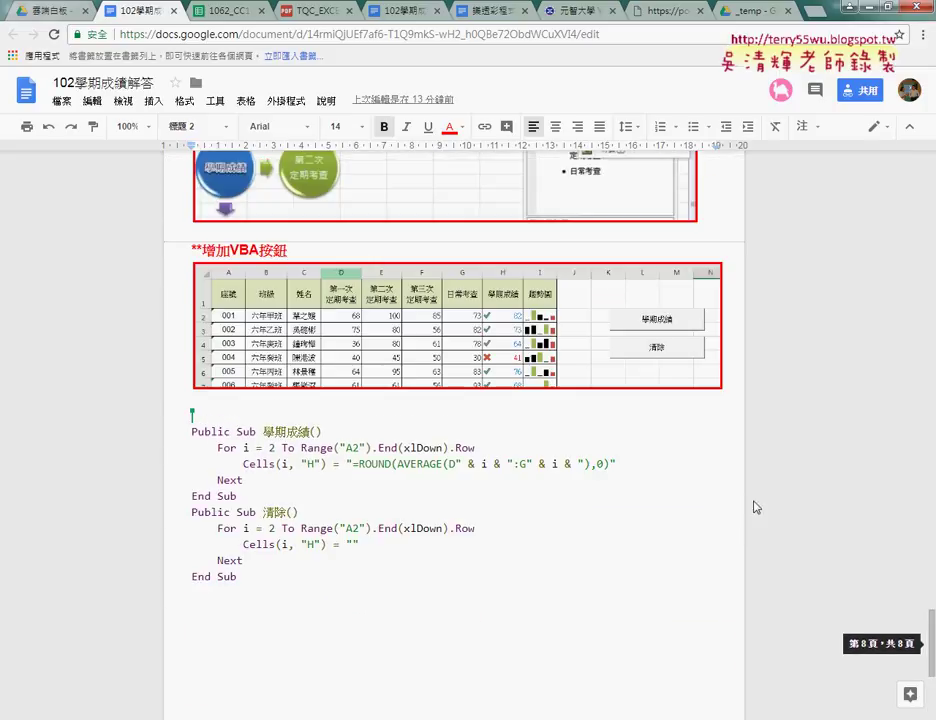
pyautogui.click(451, 259)
pyautogui.moveTo(254, 571); pyautogui.dragTo(183, 438)
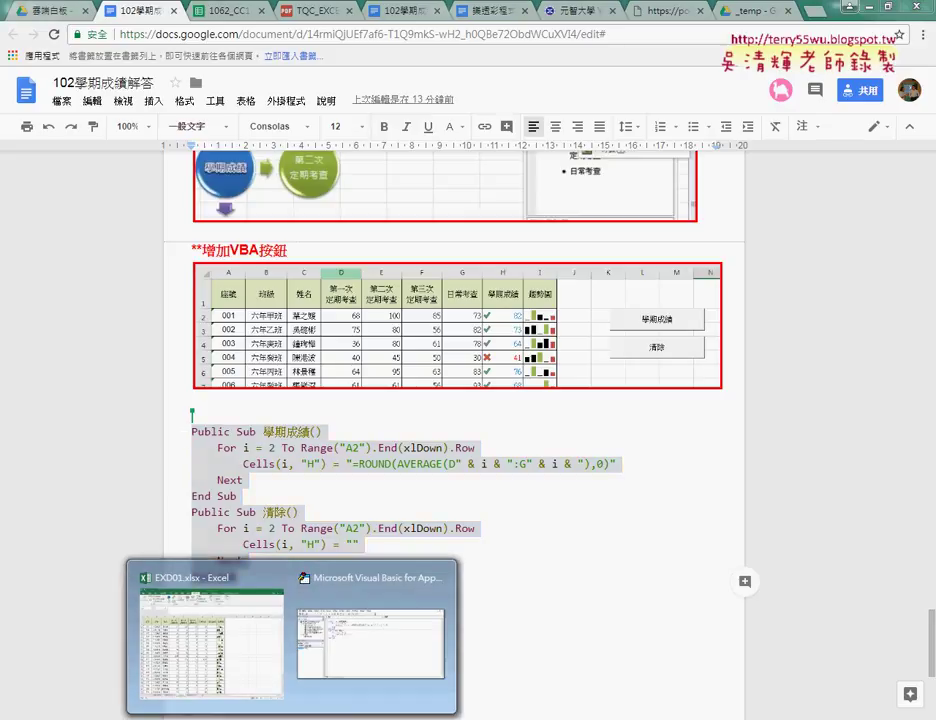
# Step: Replace all Module1 code with the revised macros looping to the last data row
pyautogui.click(330, 600)
pyautogui.moveTo(318, 418); pyautogui.dragTo(307, 303)
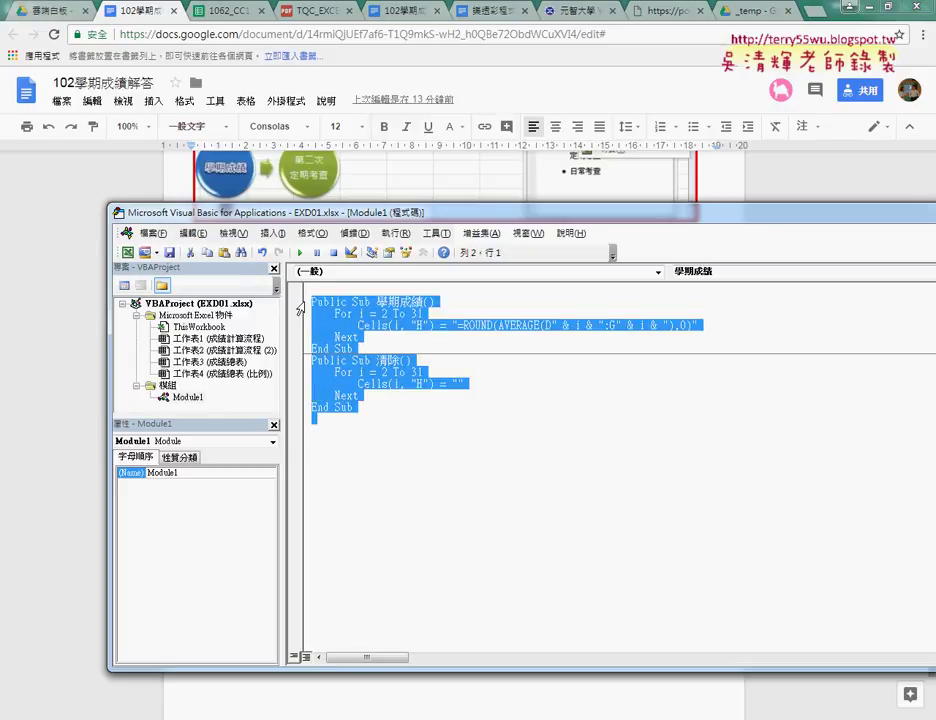
pyautogui.hotkey('ctrl', 'v')
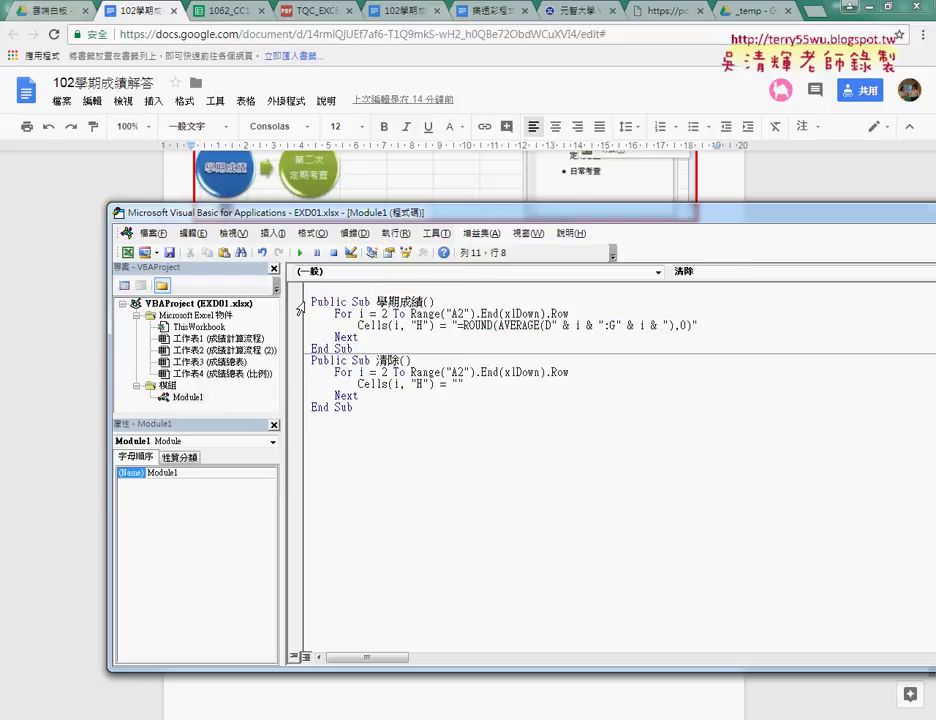
# Step: Run 學期成績 to fill column H, then run 清除 to clear it
pyautogui.click(862, 6)
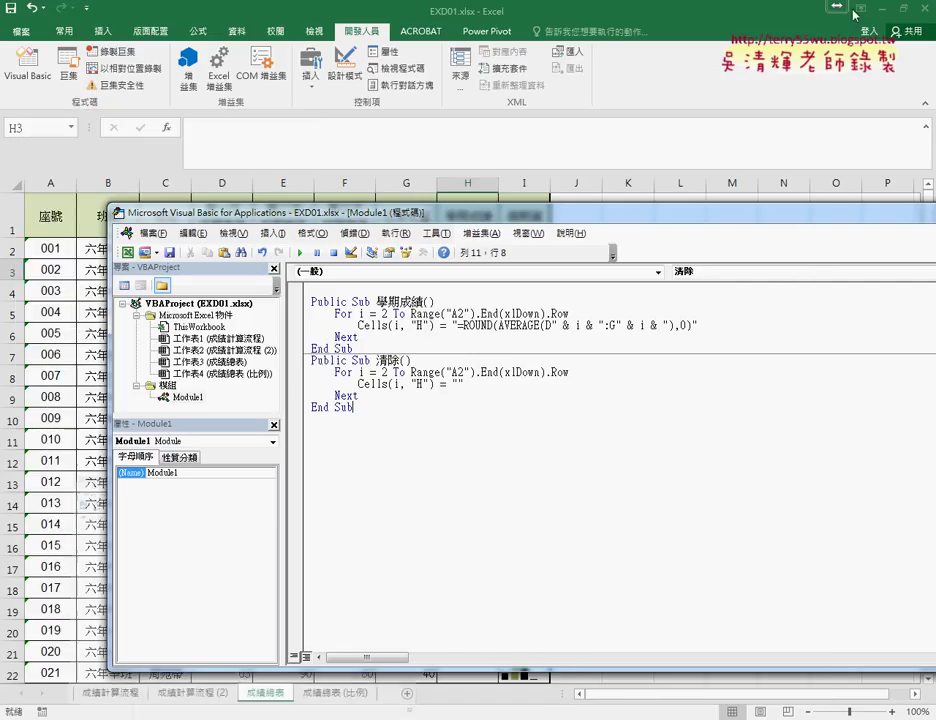
pyautogui.moveTo(350, 213); pyautogui.dragTo(796, 178)
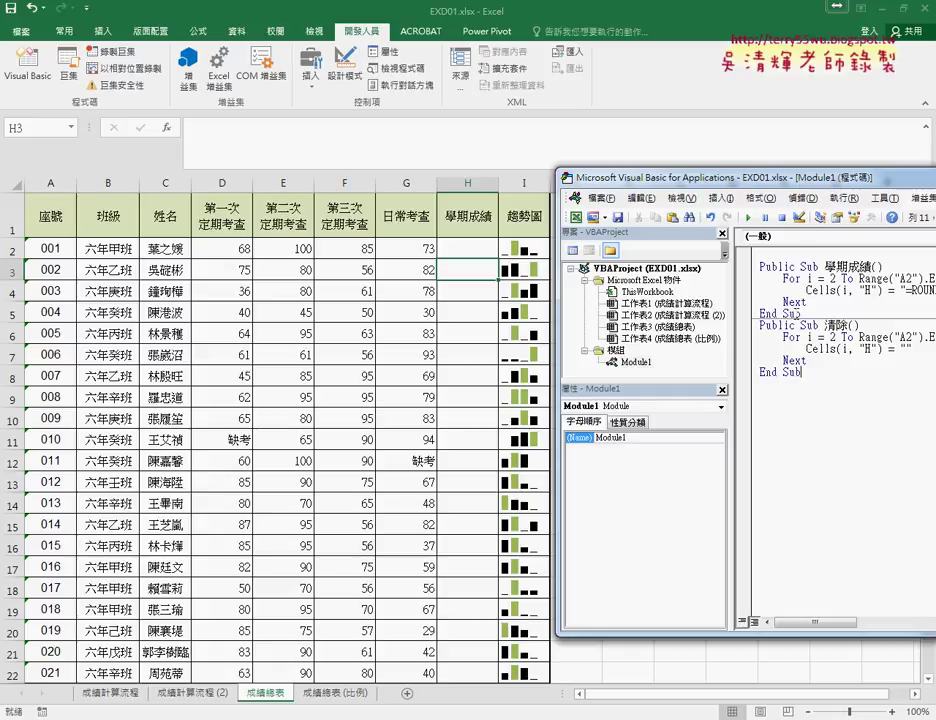
pyautogui.press('F5')
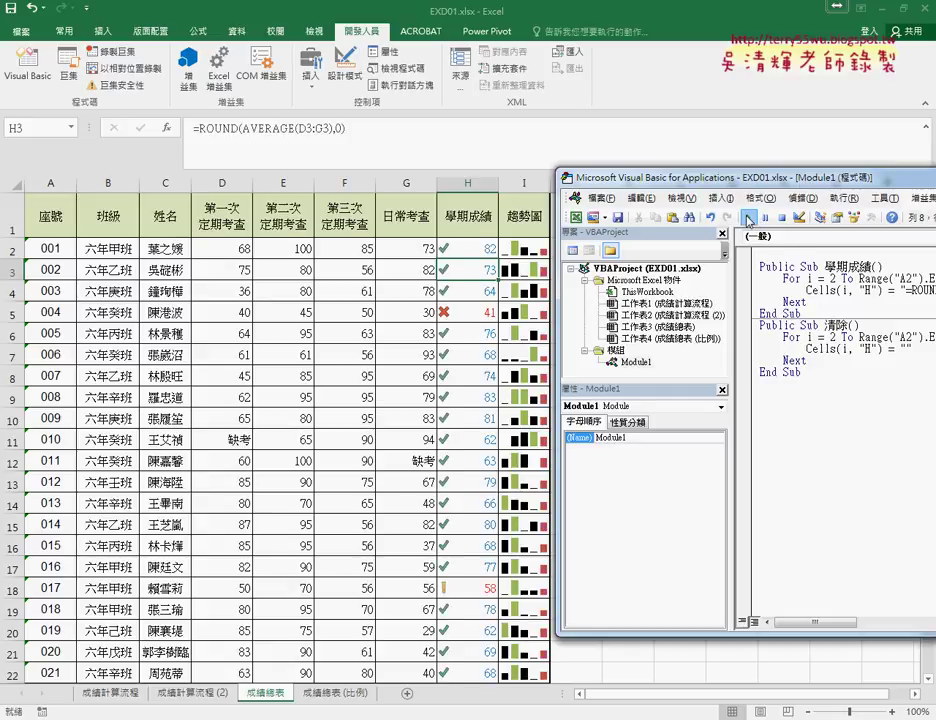
pyautogui.click(748, 218)
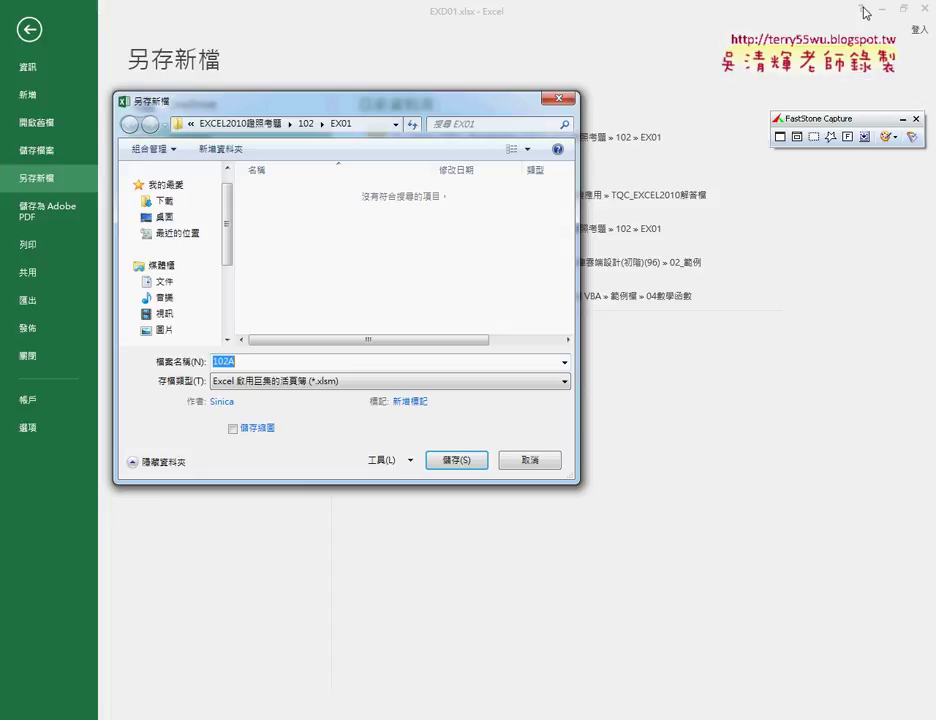
# Step: Test the 清除 and 學期成績 buttons on the grade sheet
pyautogui.click(529, 461)
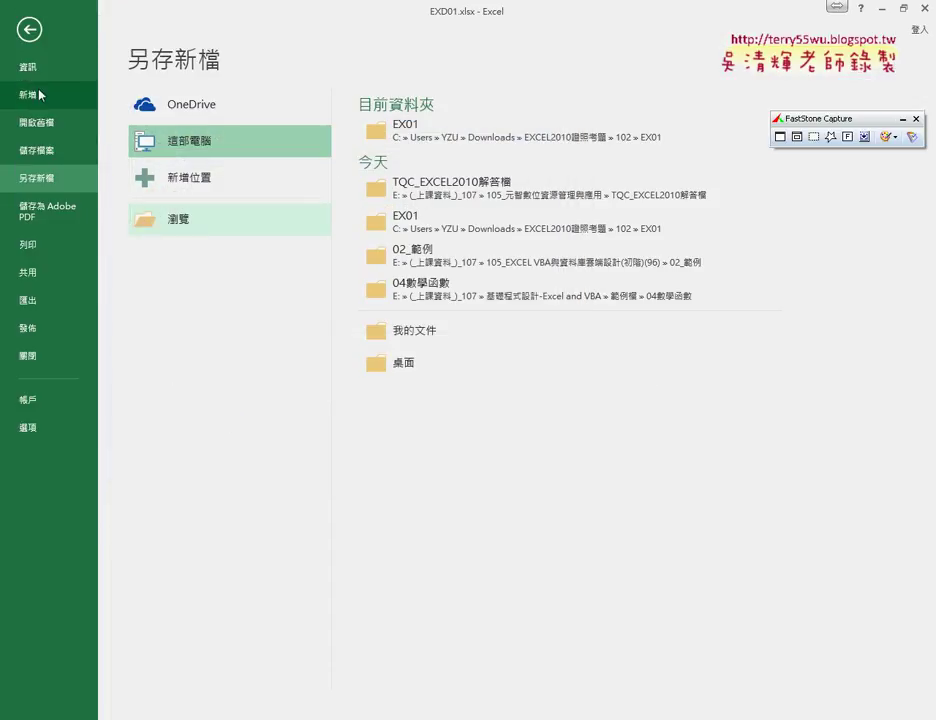
pyautogui.click(29, 30)
pyautogui.click(661, 282)
pyautogui.click(663, 226)
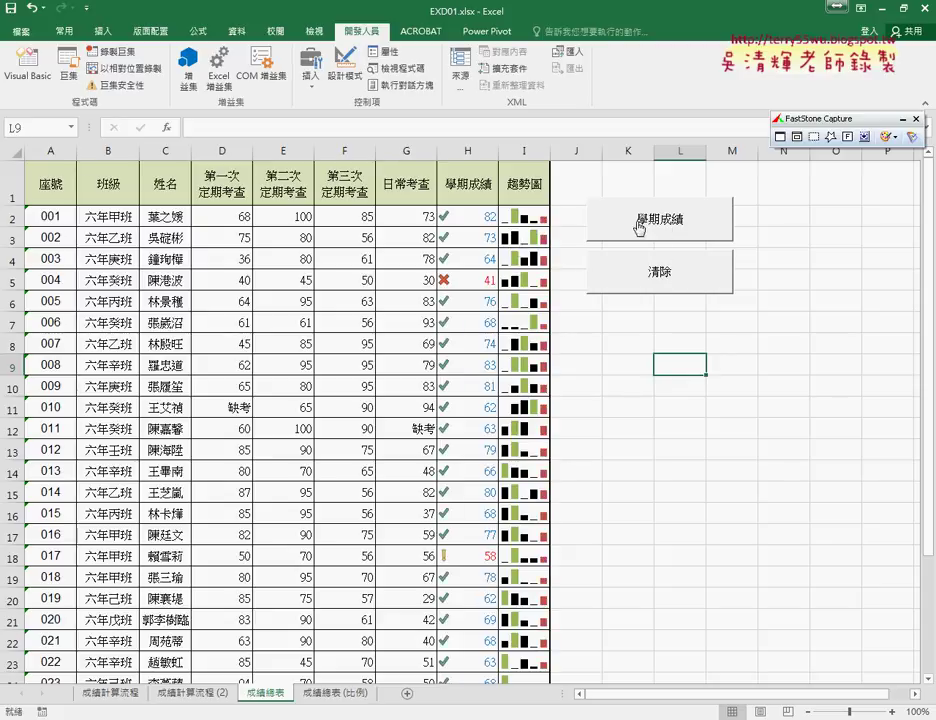
# Step: Delete all the code in Module1 in the VBA editor
pyautogui.click(22, 62)
pyautogui.moveTo(199, 206)
pyautogui.mouseDown()
pyautogui.moveTo(216, 210)
pyautogui.moveTo(403, 141)
pyautogui.mouseUp()
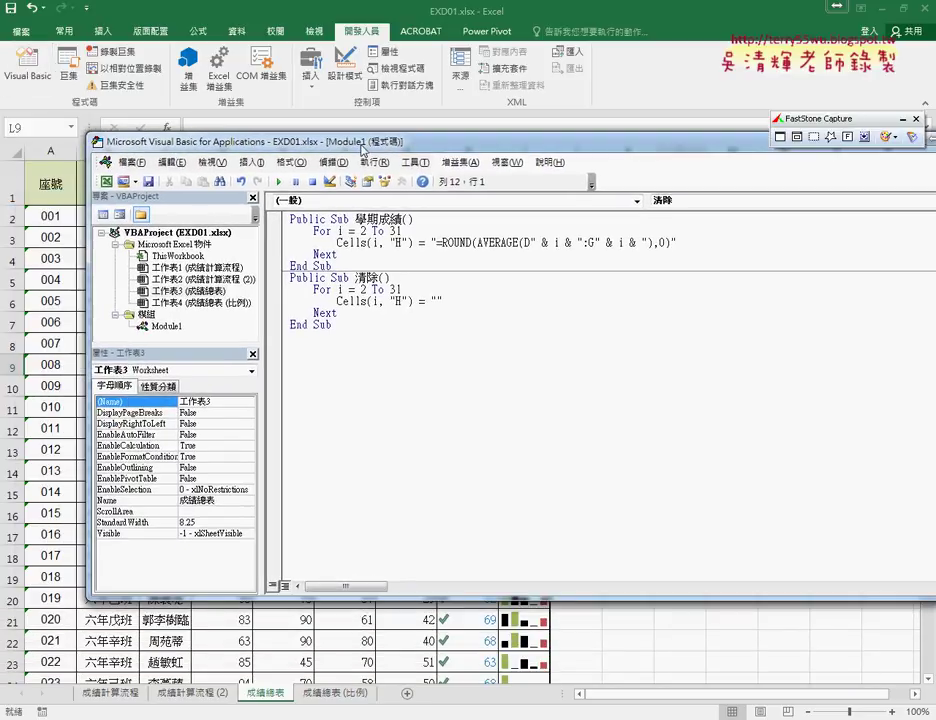
pyautogui.click(167, 326)
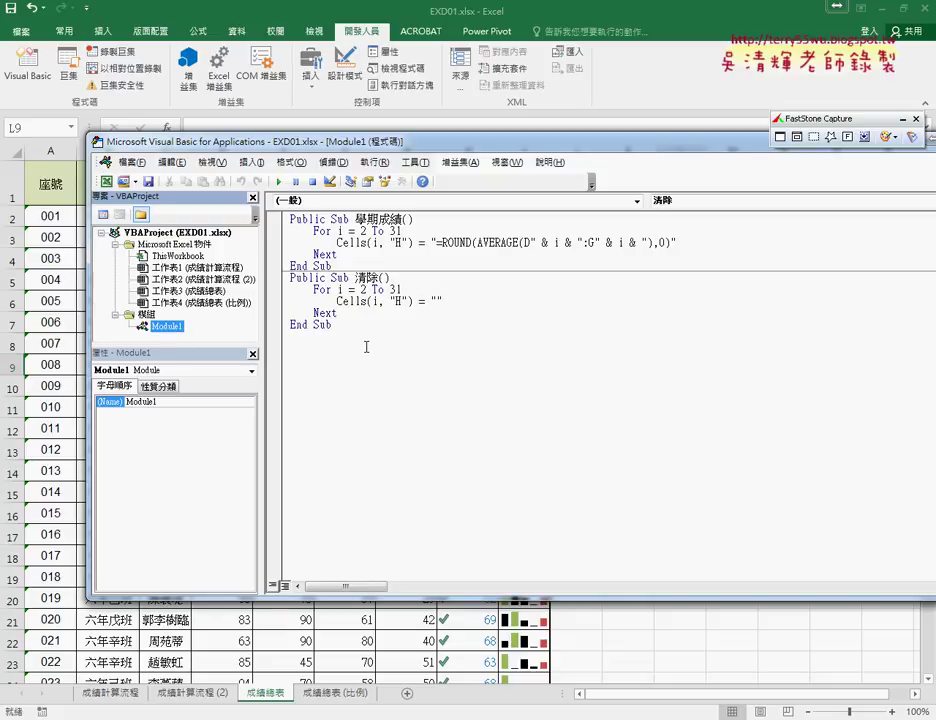
pyautogui.moveTo(366, 345); pyautogui.dragTo(281, 218)
pyautogui.press('Delete')
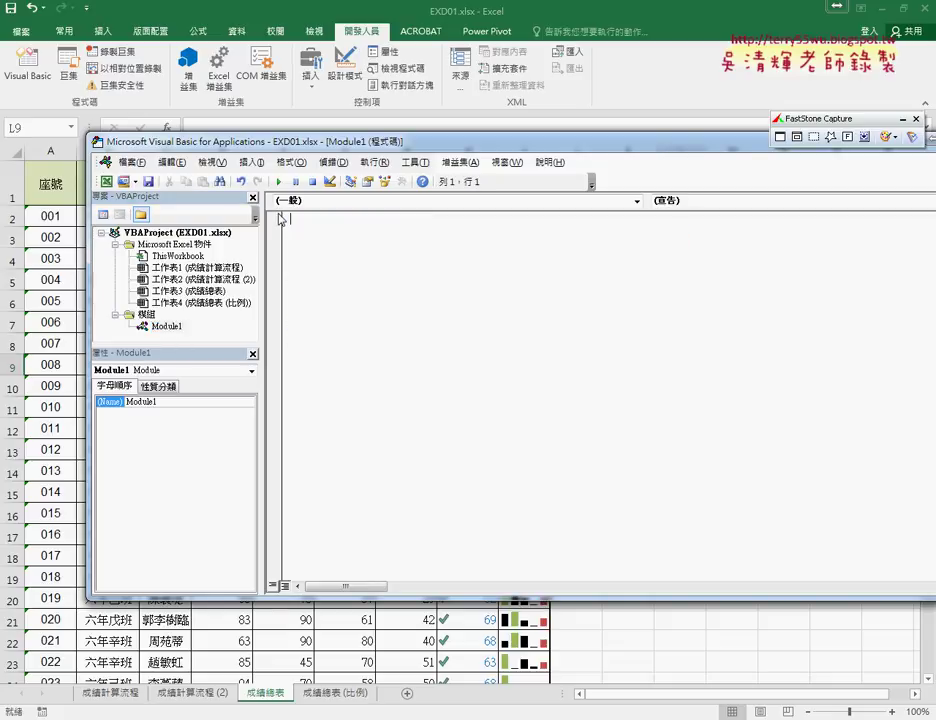
pyautogui.click(166, 327)
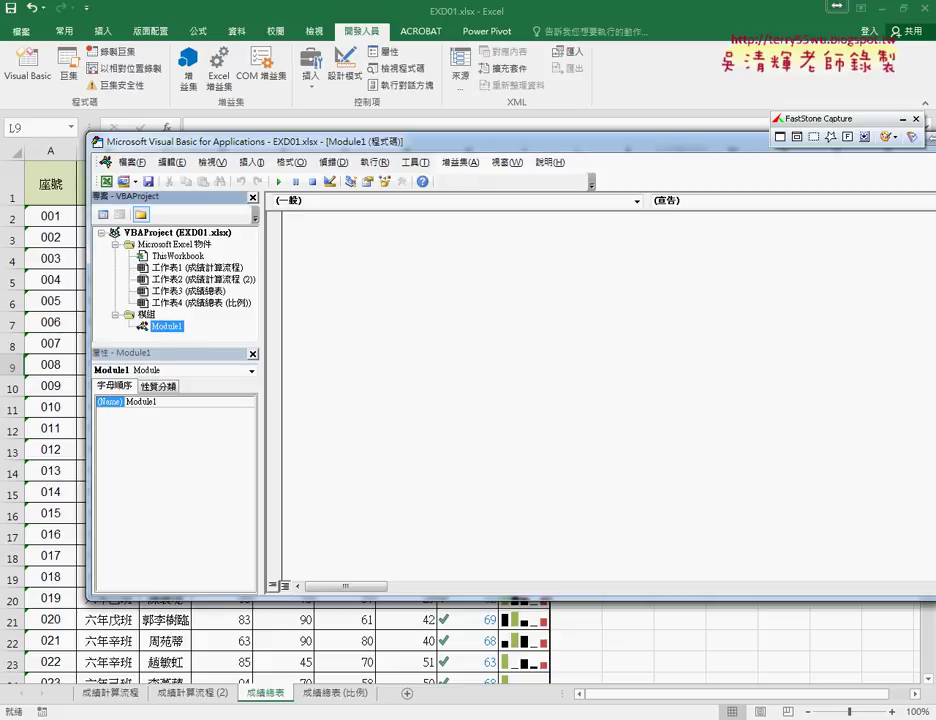
# Step: Copy both macro procedures from section 4 of the guide and return to the VBA editor
pyautogui.moveTo(190, 552)
pyautogui.click(120, 600)
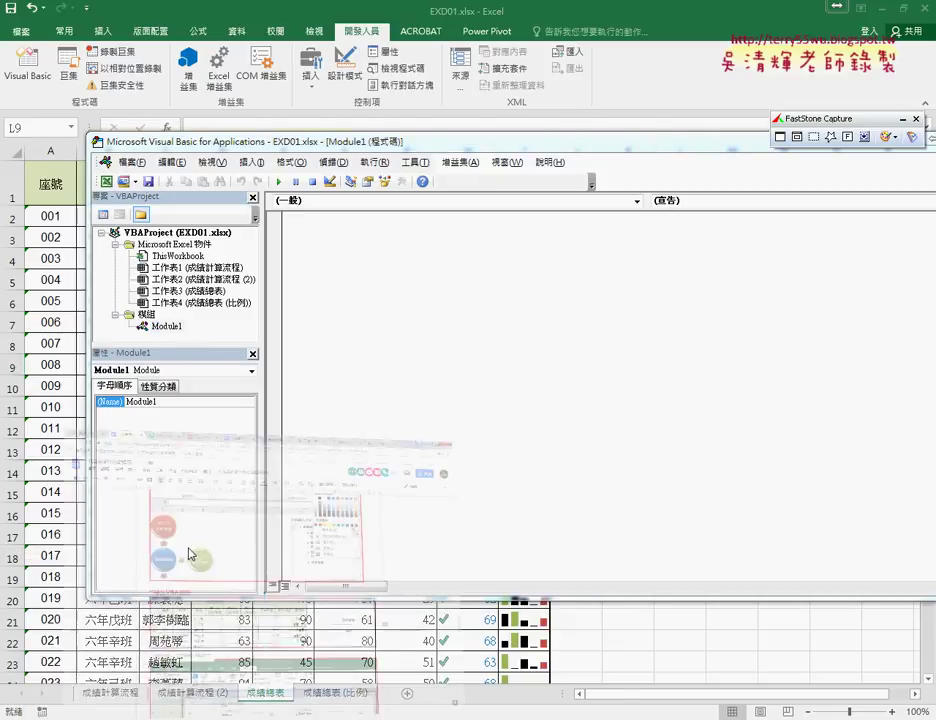
pyautogui.scroll(-5, 210, 508)
pyautogui.scroll(-8, 220, 502)
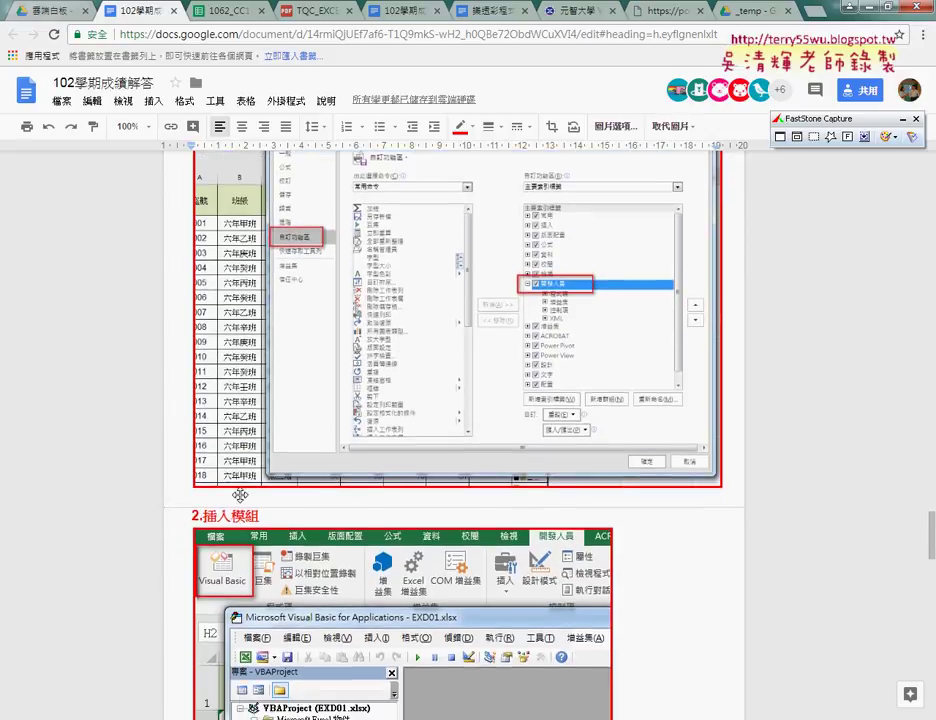
pyautogui.scroll(-6, 235, 496)
pyautogui.scroll(-3, 241, 494)
pyautogui.scroll(-3, 230, 430)
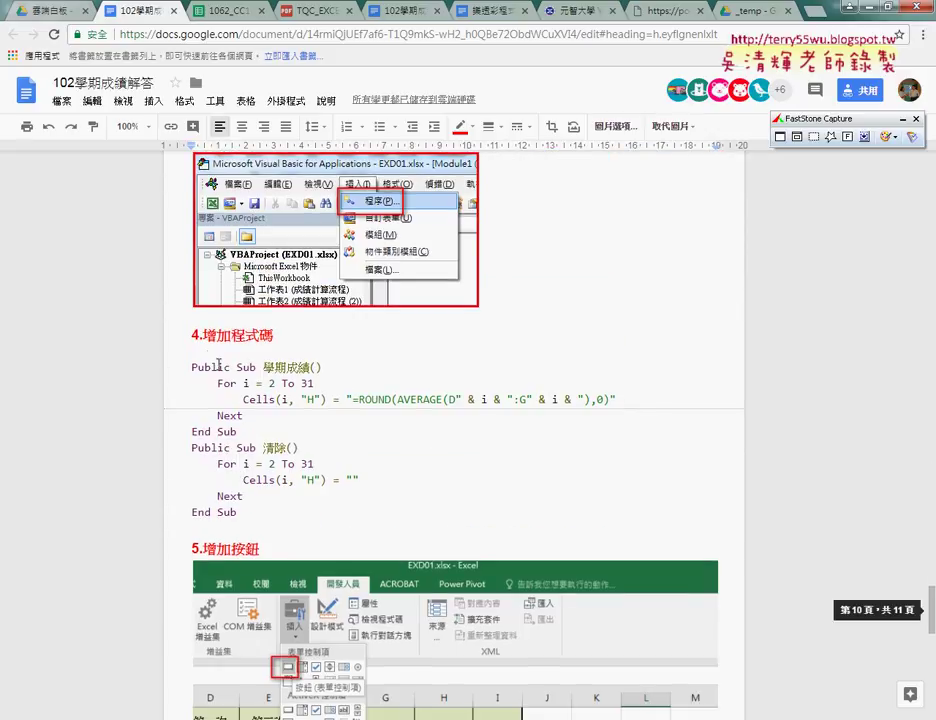
pyautogui.moveTo(237, 512); pyautogui.dragTo(192, 367)
pyautogui.hotkey('ctrl', 'c')
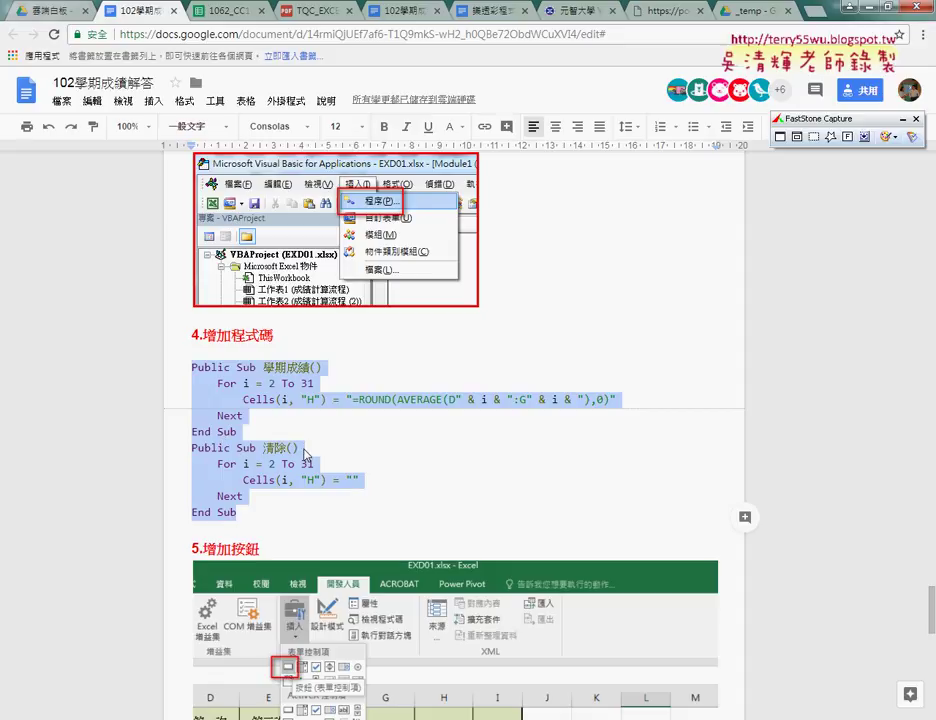
pyautogui.click(290, 715)
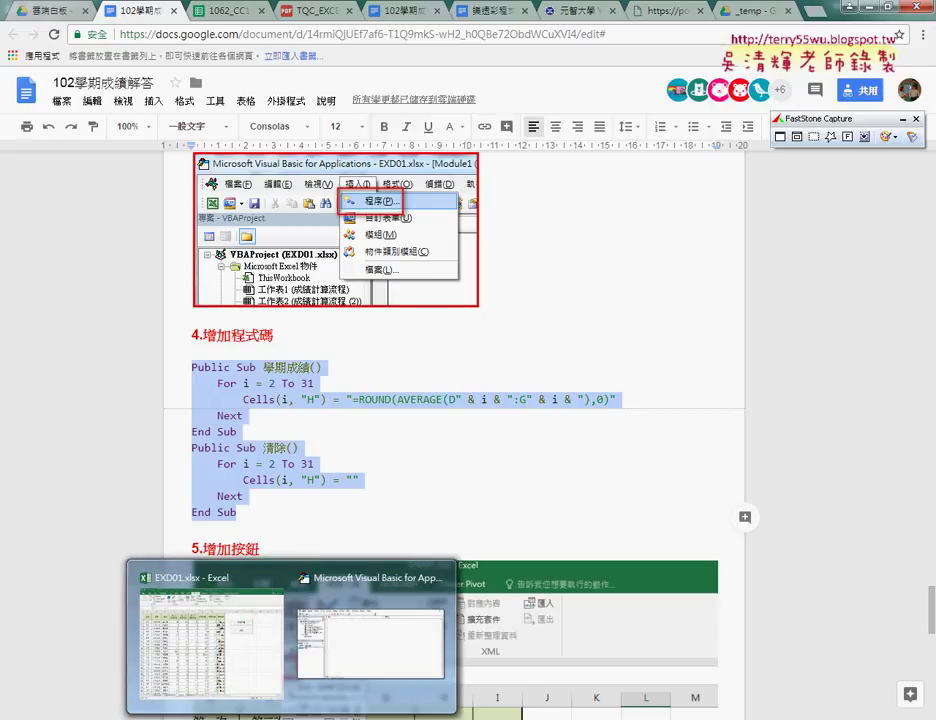
pyautogui.click(349, 659)
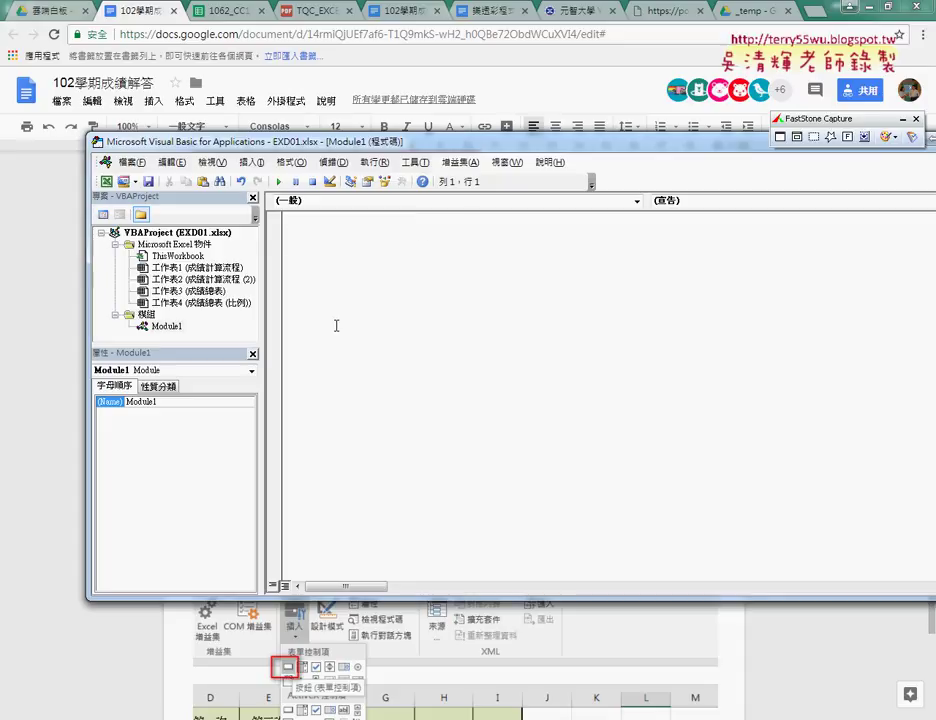
# Step: Paste the macros into Module1 and move the VBA editor to the right of the grade sheet
pyautogui.hotkey('ctrl', 'v')
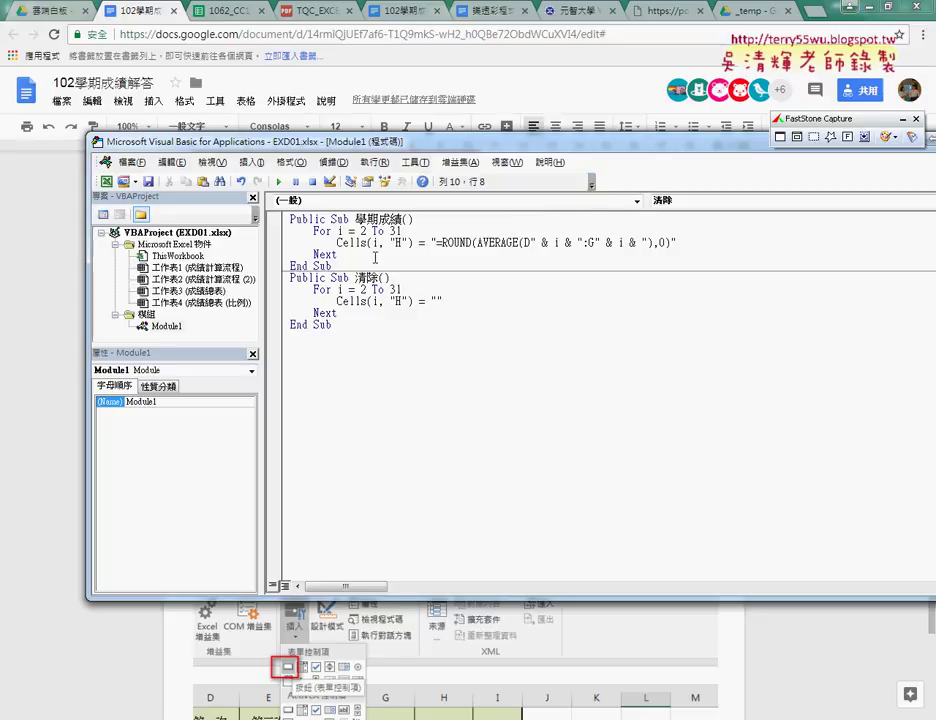
pyautogui.click(850, 7)
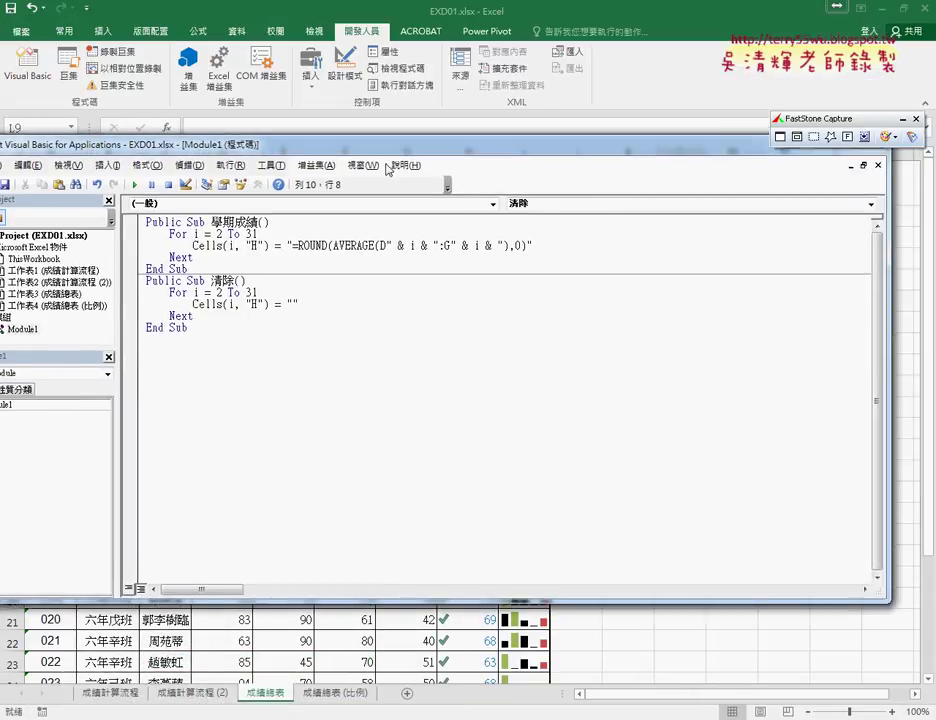
pyautogui.moveTo(480, 150); pyautogui.dragTo(380, 248)
pyautogui.moveTo(514, 224); pyautogui.dragTo(935, 241)
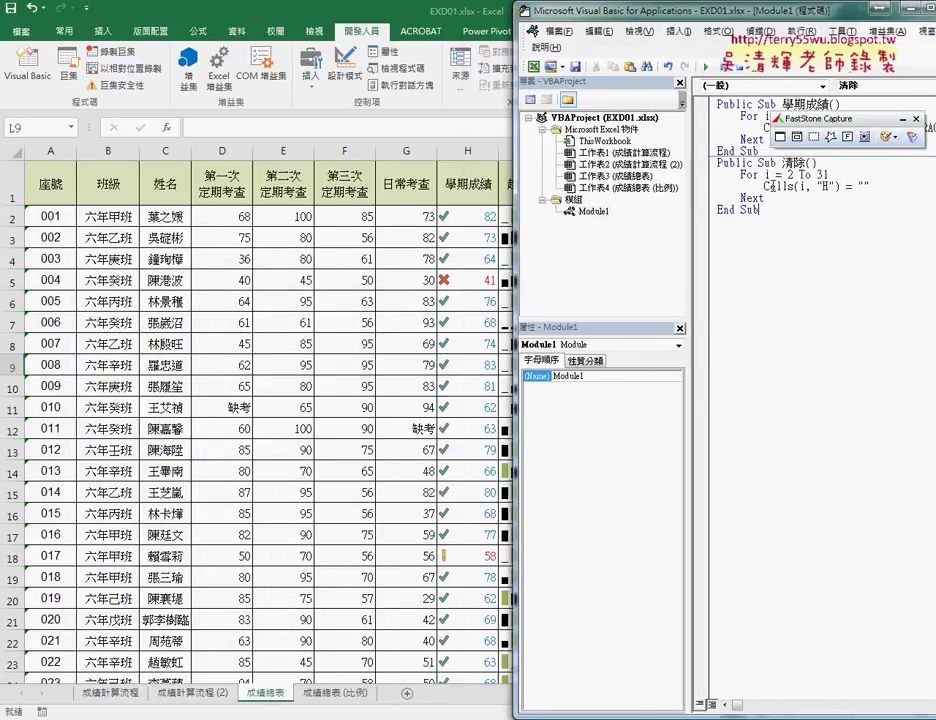
# Step: Run the 清除 macro, then the 學期成績 macro, from the VBA editor, then return to the worksheet
pyautogui.click(915, 119)
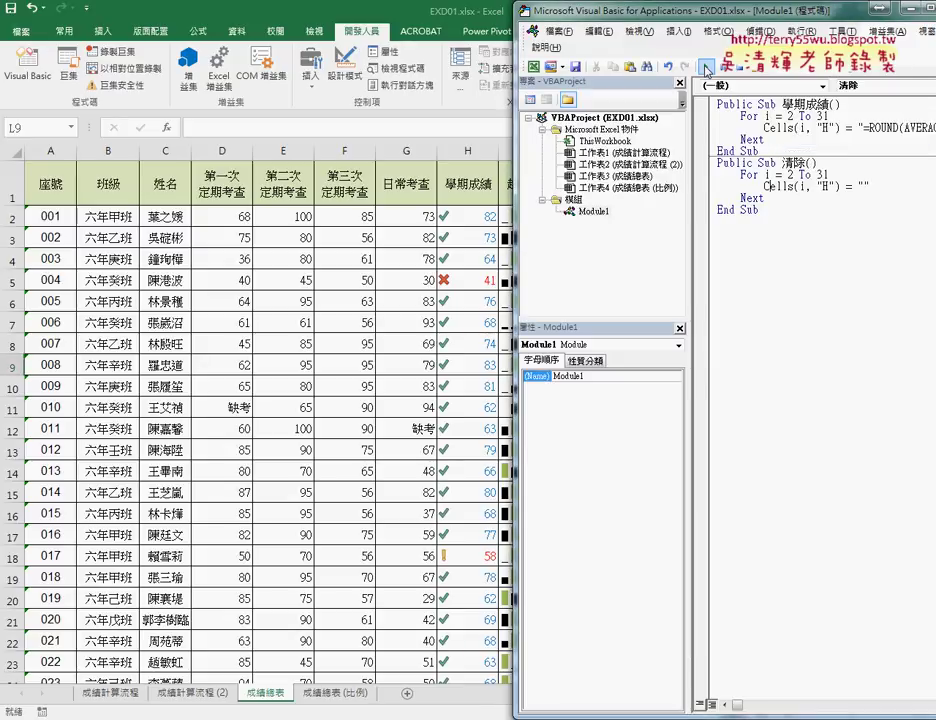
pyautogui.click(707, 70)
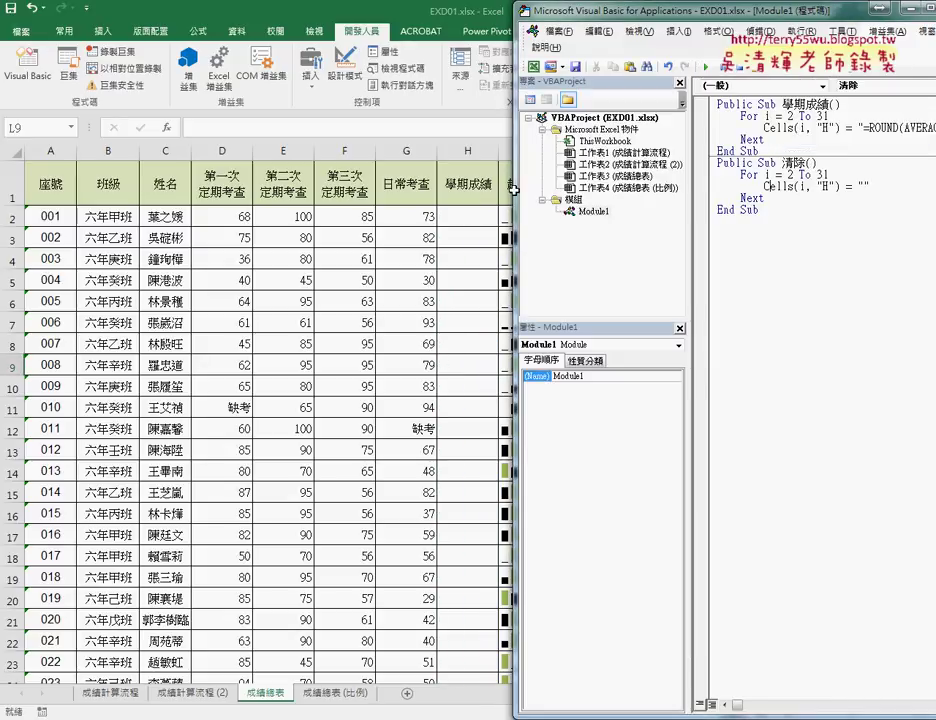
pyautogui.click(763, 128)
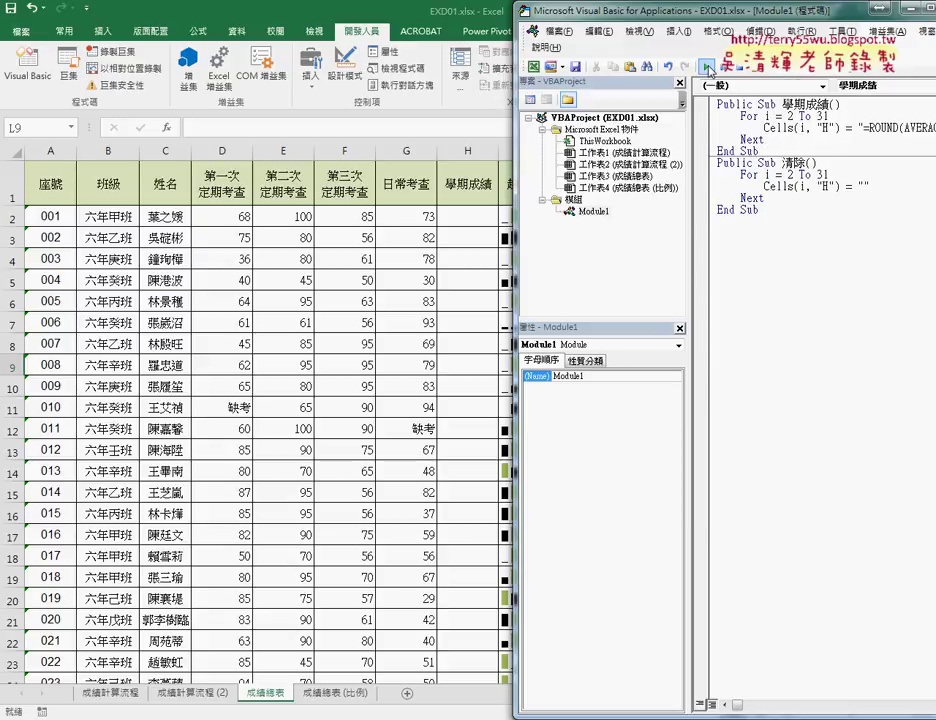
pyautogui.press('F5')
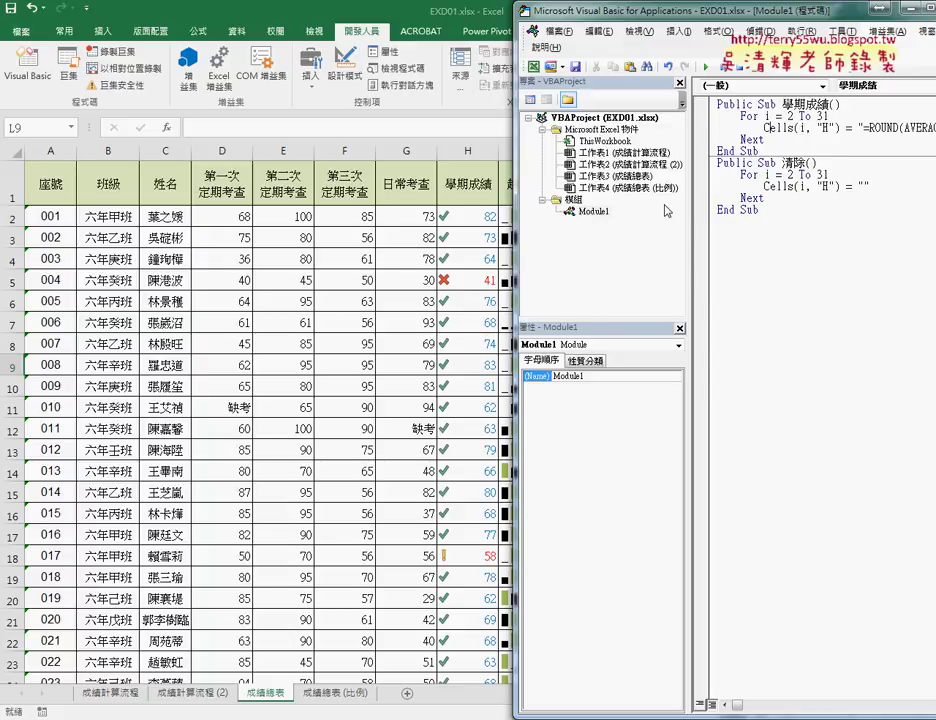
pyautogui.click(350, 296)
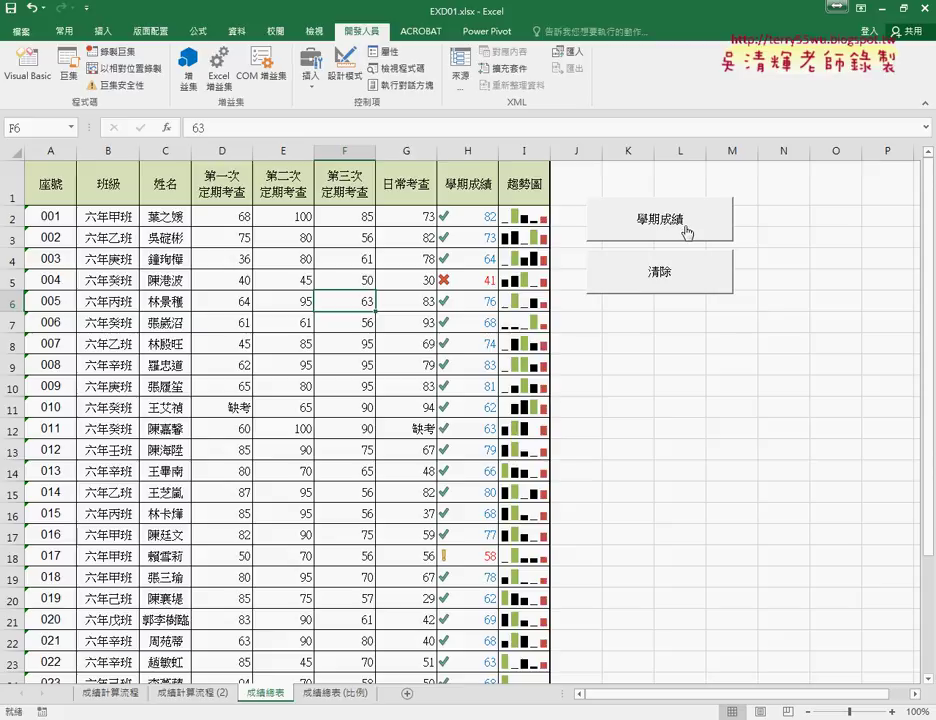
# Step: Delete the two existing macro buttons and draw a new Form Control button near K2
pyautogui.keyDown('ctrl'); pyautogui.click(660, 222); pyautogui.keyUp('ctrl')
pyautogui.keyDown('ctrl'); pyautogui.click(685, 273); pyautogui.keyUp('ctrl')
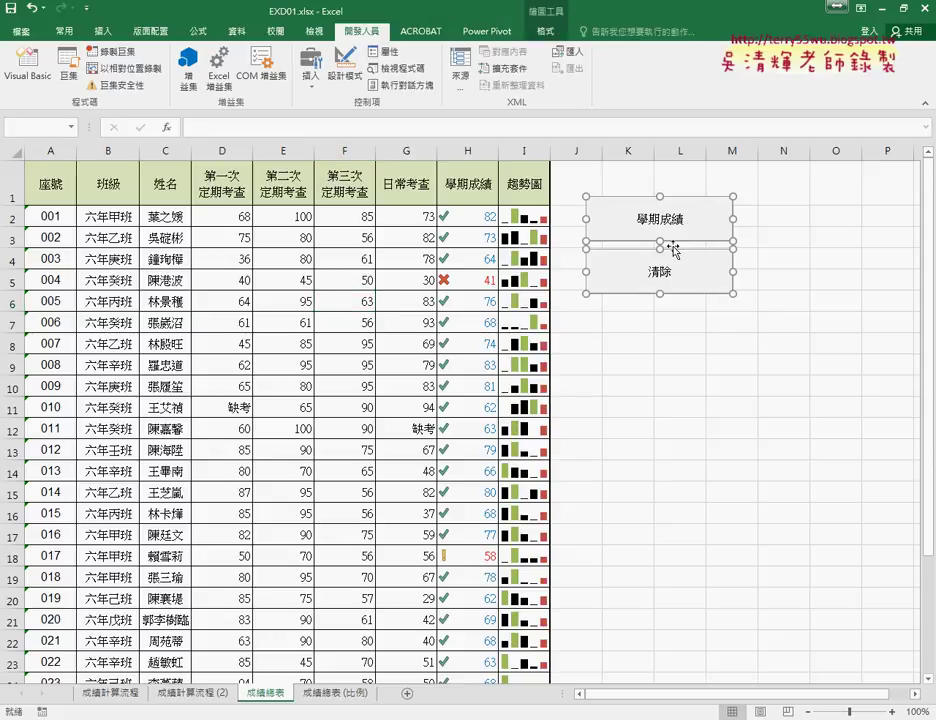
pyautogui.press('Delete')
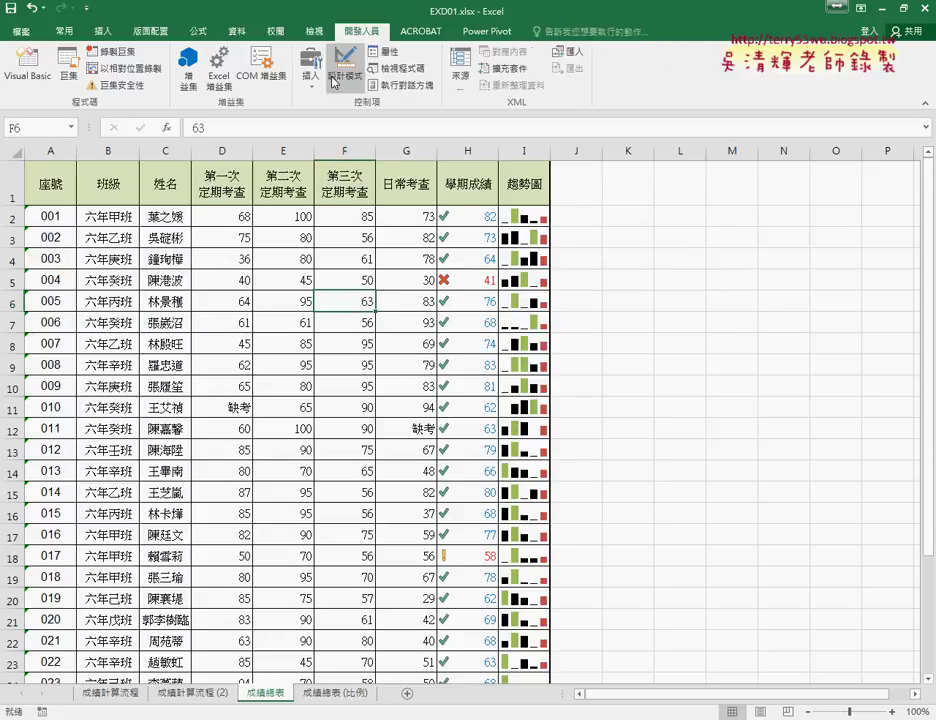
pyautogui.click(311, 70)
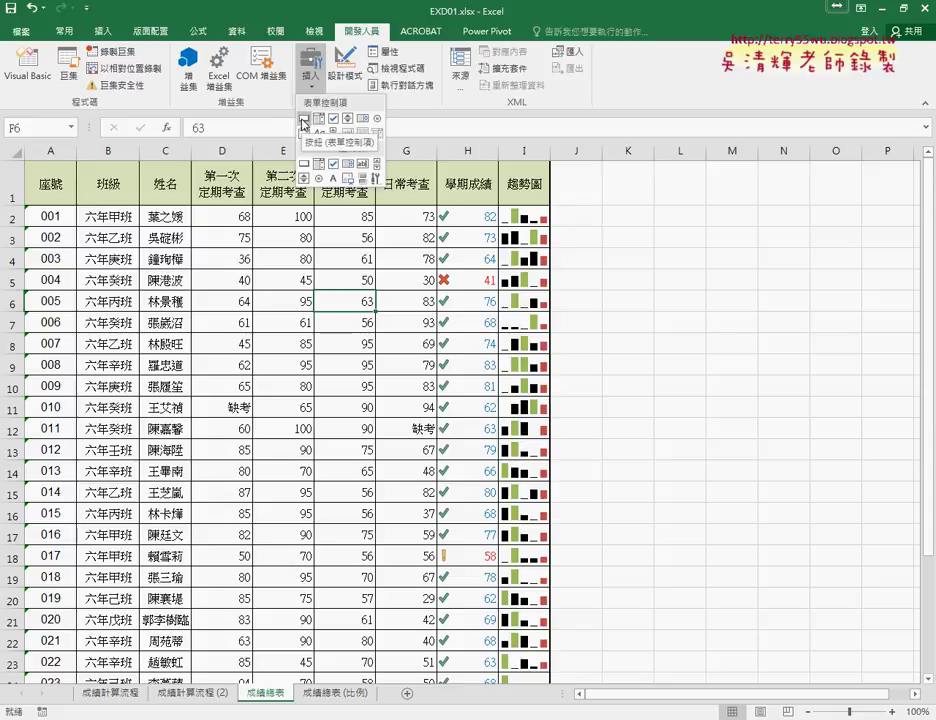
pyautogui.click(303, 122)
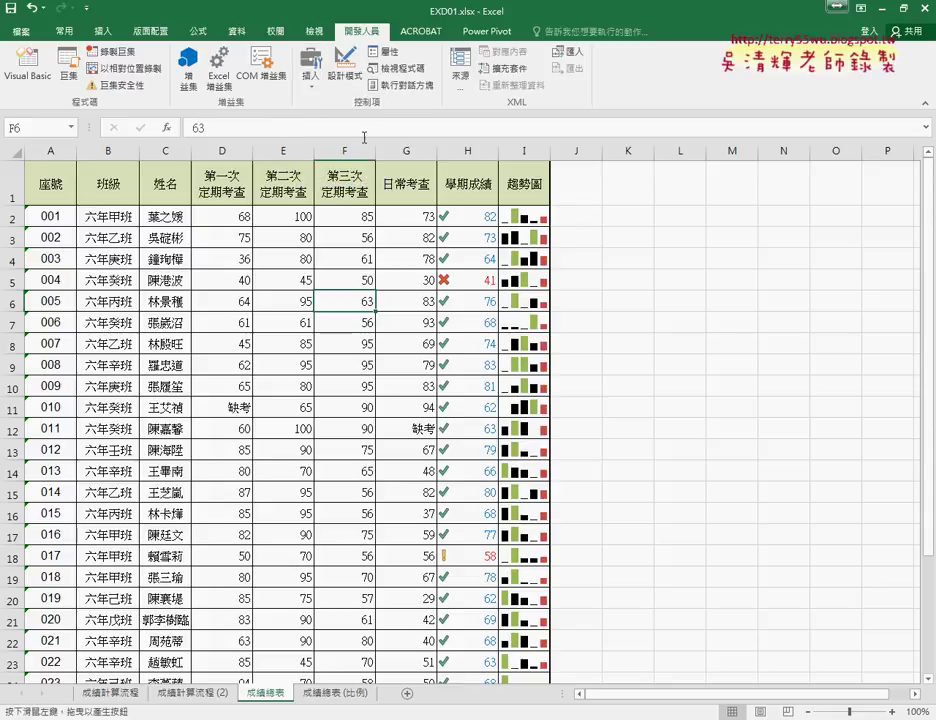
pyautogui.click(311, 72)
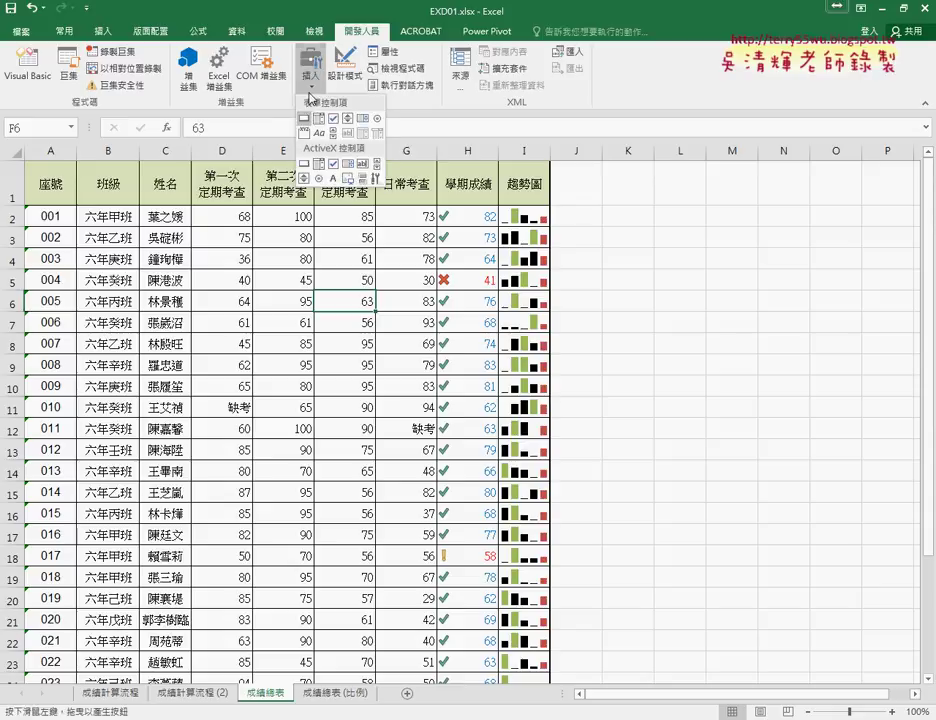
pyautogui.click(601, 208)
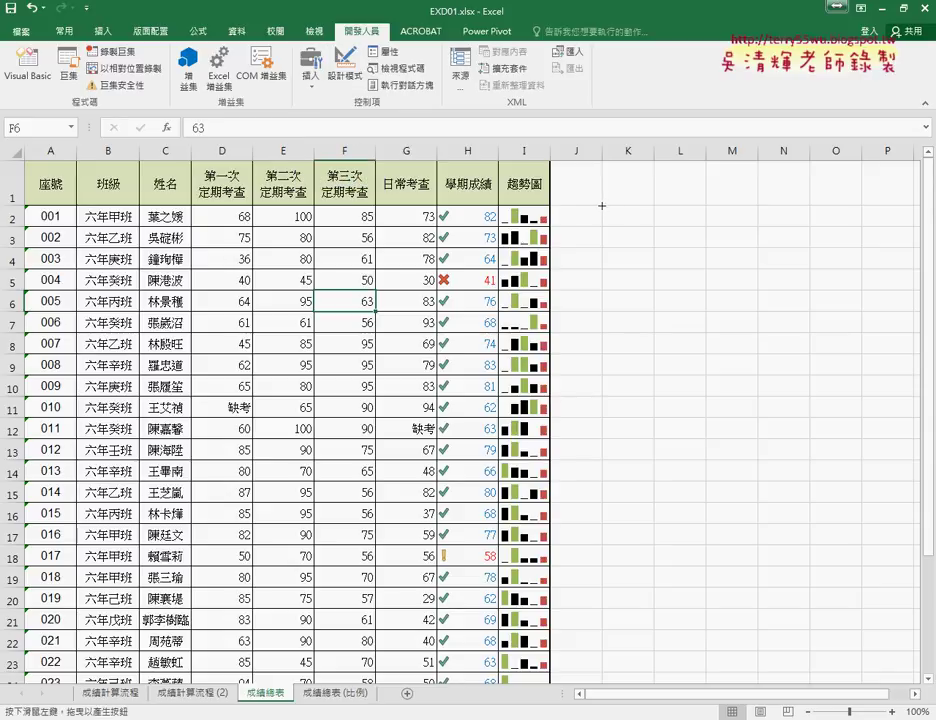
pyautogui.moveTo(601, 206); pyautogui.dragTo(765, 250)
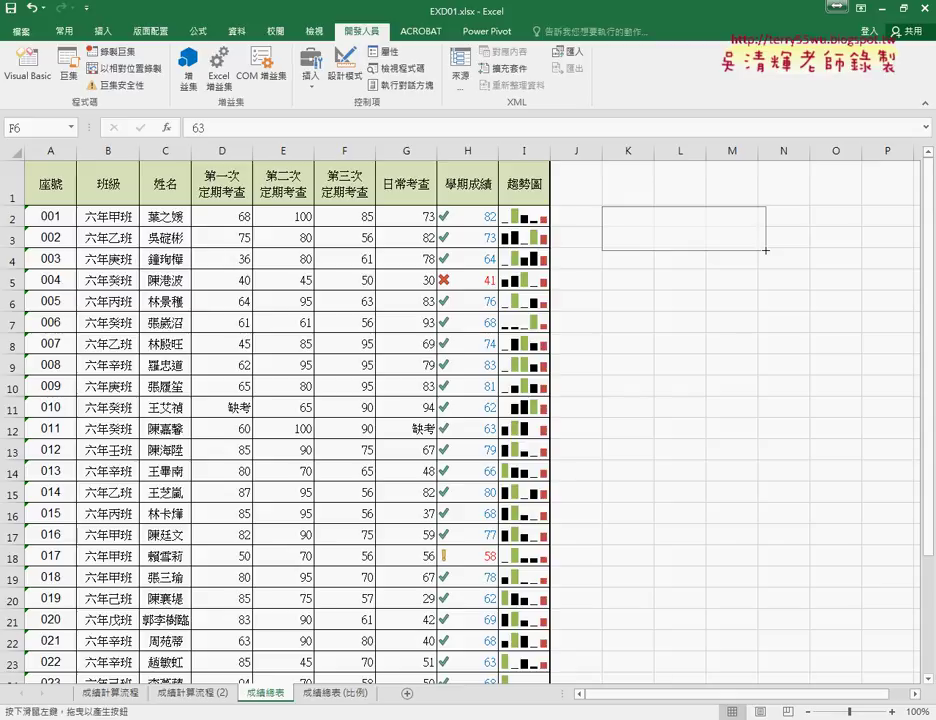
pyautogui.moveTo(765, 250); pyautogui.dragTo(784, 256)
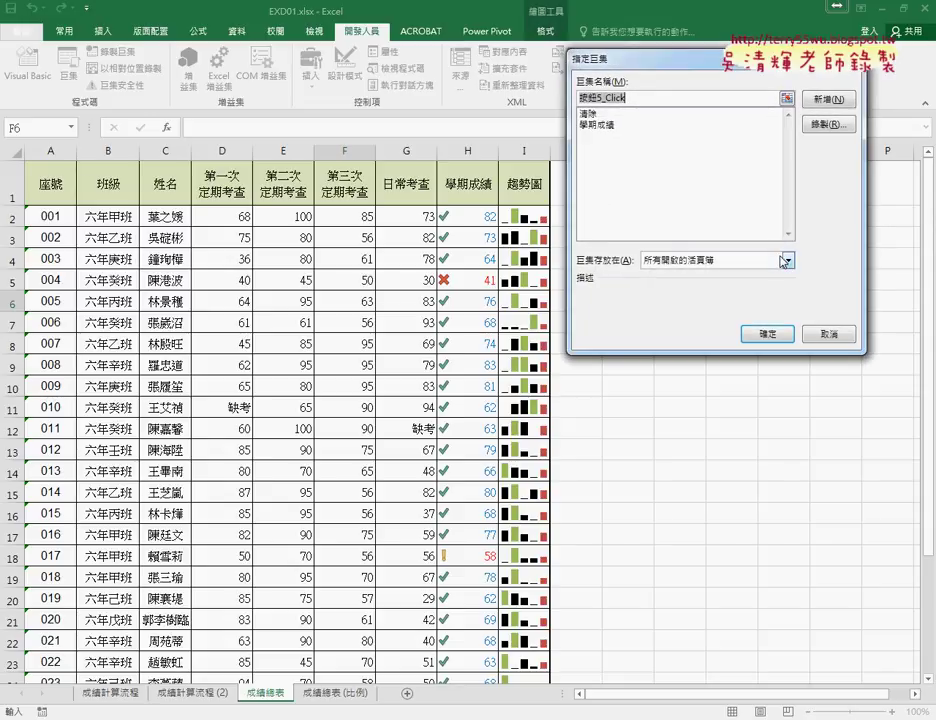
# Step: Assign the 學期成績 macro to the new button
pyautogui.click(610, 125)
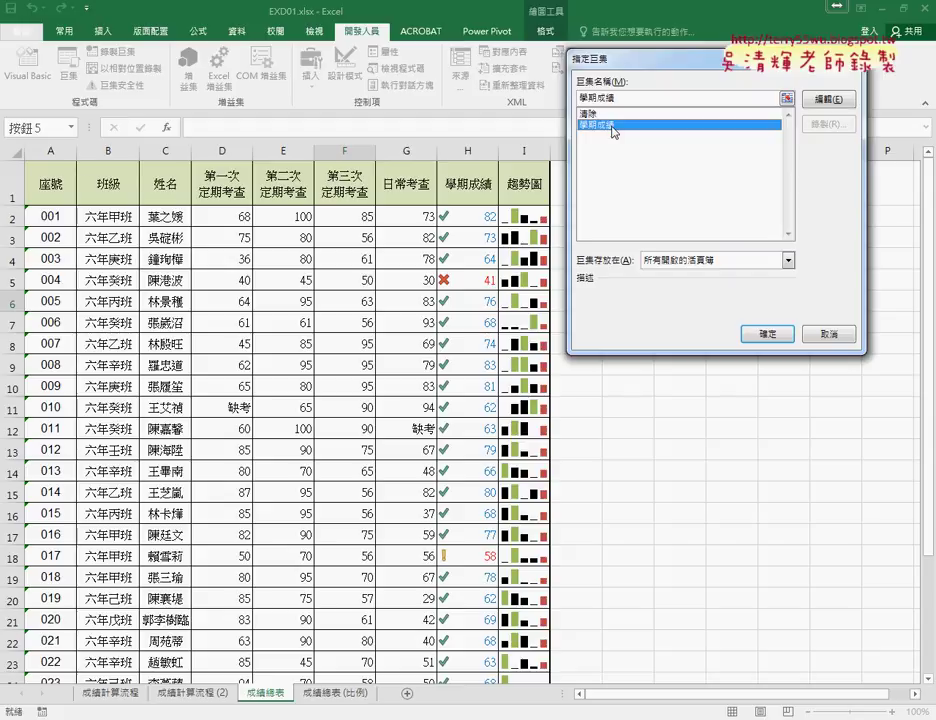
pyautogui.click(599, 101)
pyautogui.doubleClick(599, 101)
pyautogui.rightClick(599, 101)
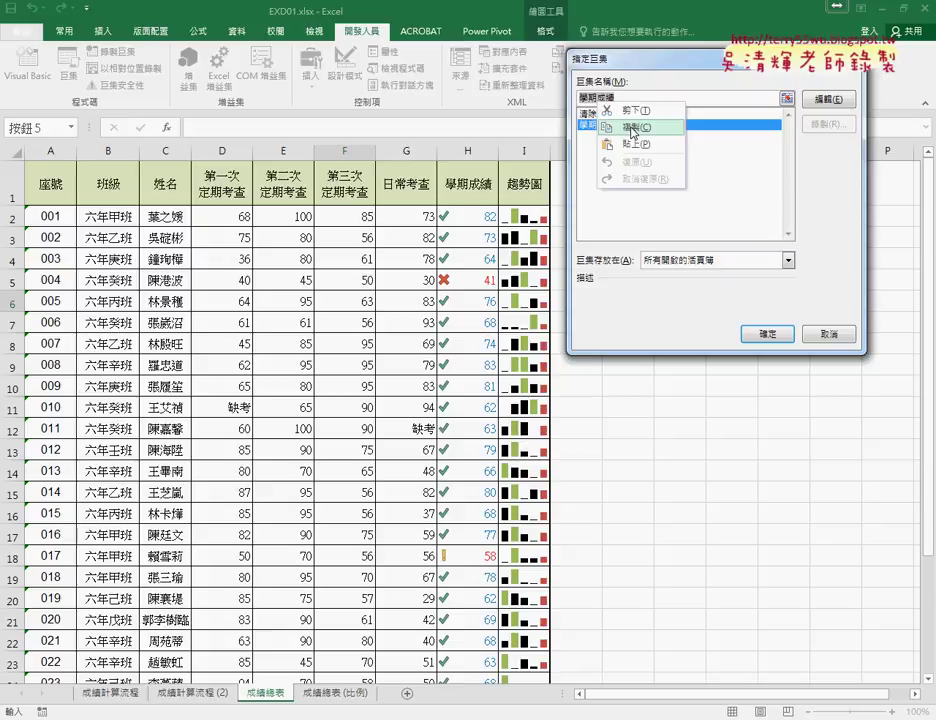
pyautogui.click(632, 128)
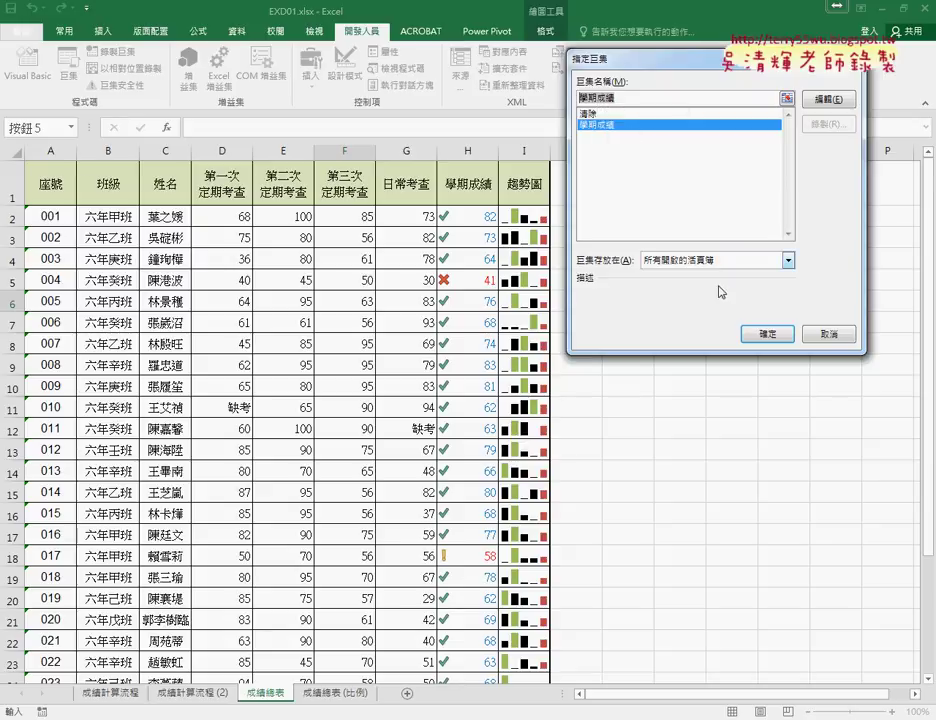
pyautogui.click(769, 335)
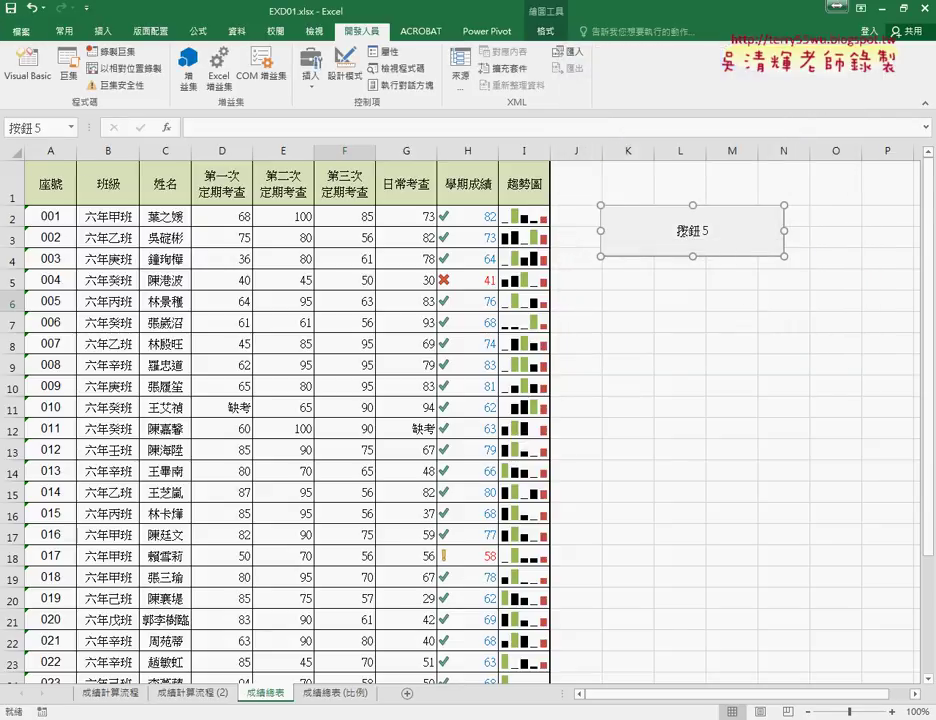
# Step: Relabel the new button as 學期成績
pyautogui.click(678, 231)
pyautogui.hotkey('ctrl', 'a')
pyautogui.press('Delete')
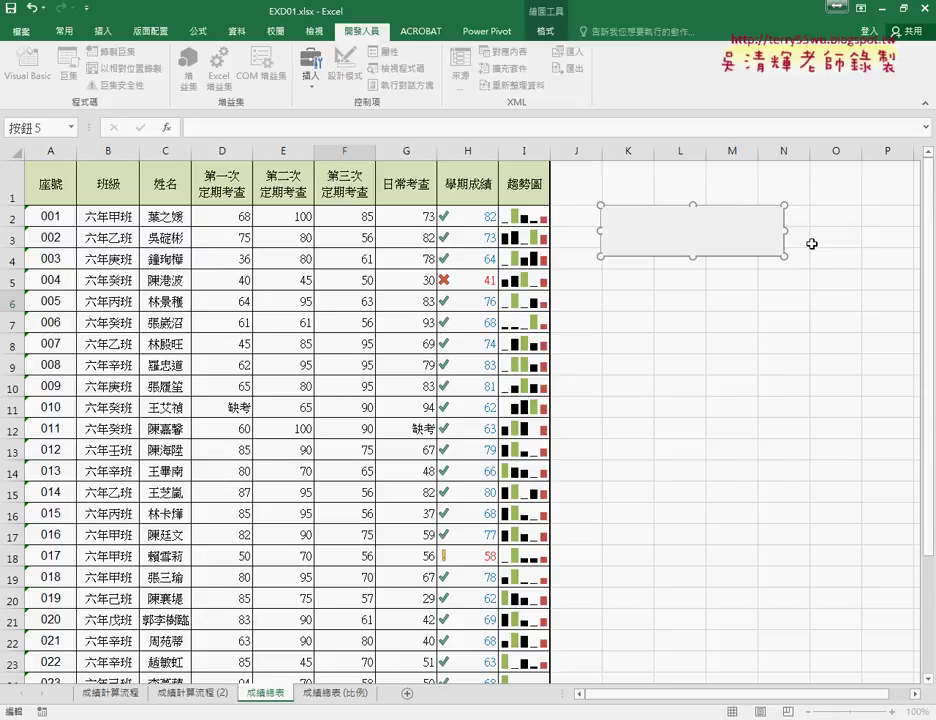
pyautogui.write('學期成績')
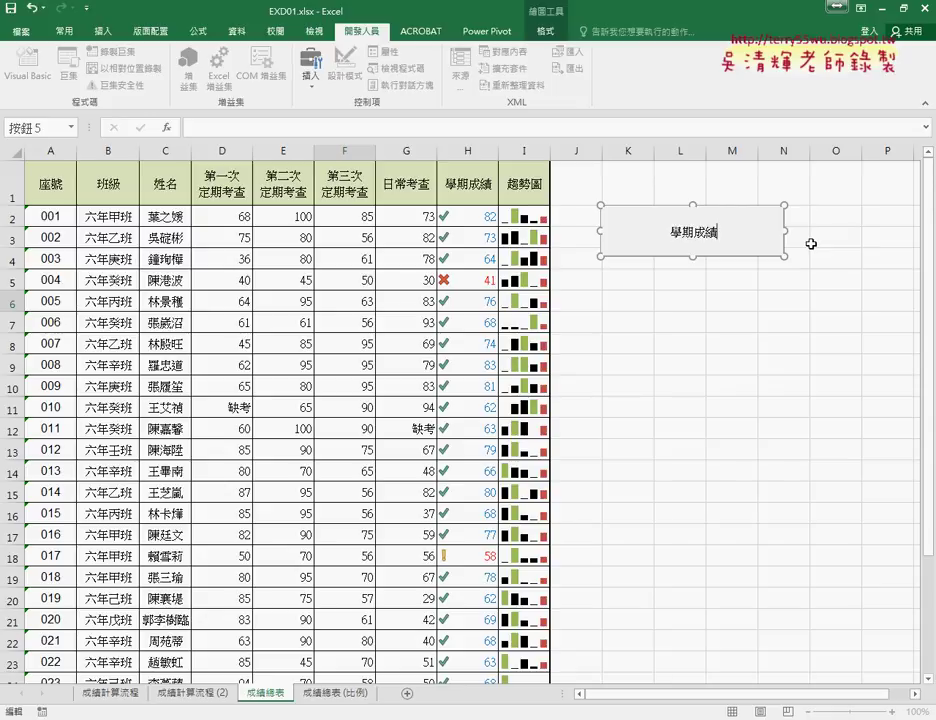
pyautogui.click(777, 372)
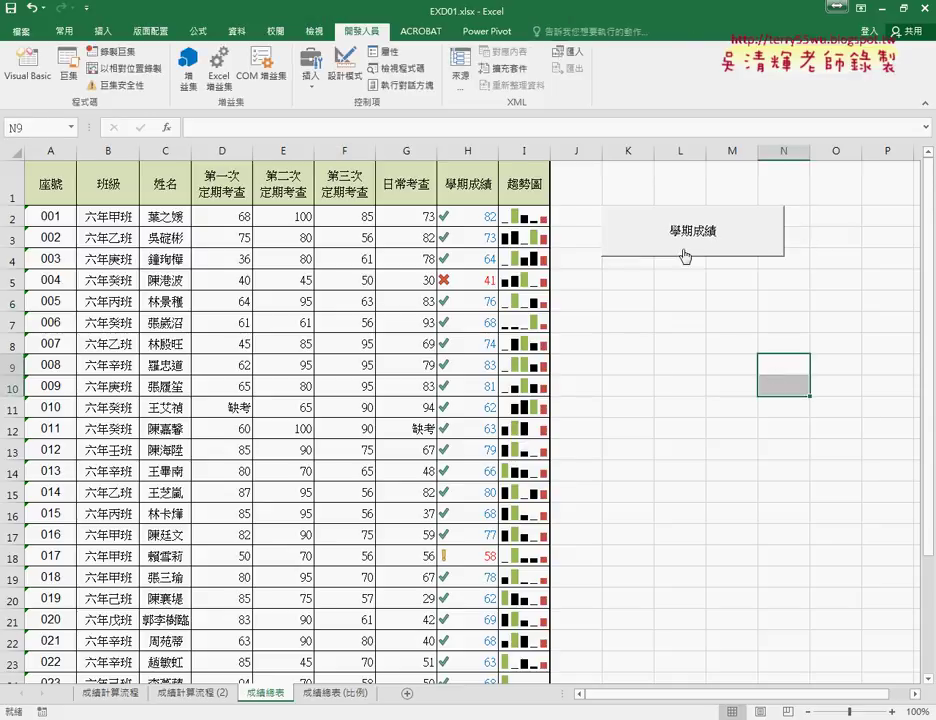
pyautogui.rightClick(668, 247)
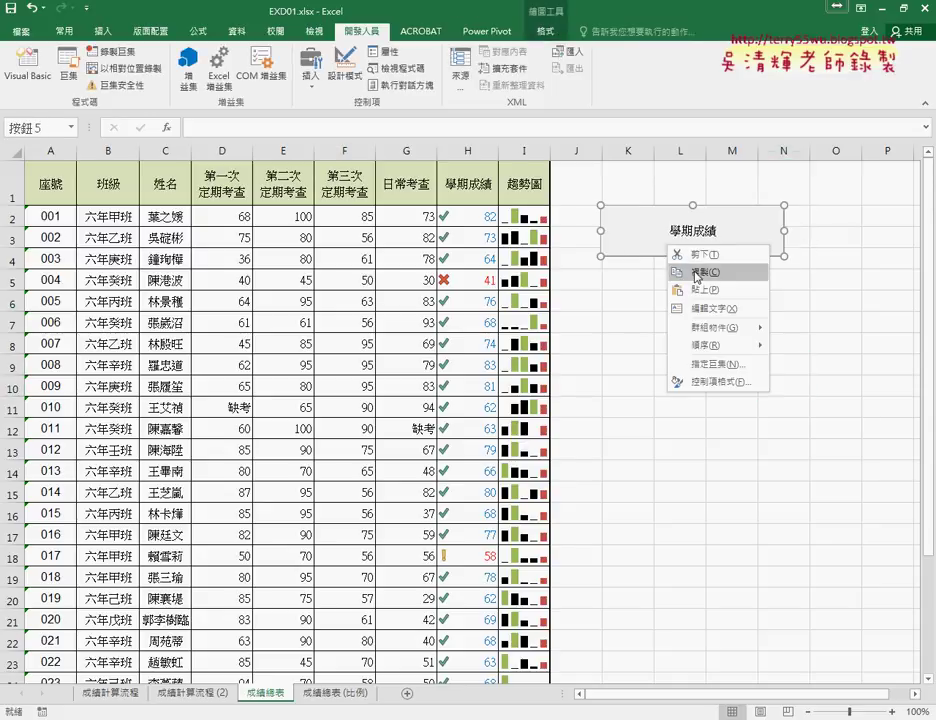
pyautogui.click(697, 272)
# Step: Draw a second button below it, assign the 清除 macro and label it 清除
pyautogui.click(311, 68)
pyautogui.click(303, 124)
pyautogui.moveTo(600, 266)
pyautogui.mouseDown()
pyautogui.moveTo(762, 324)
pyautogui.moveTo(783, 318)
pyautogui.mouseUp()
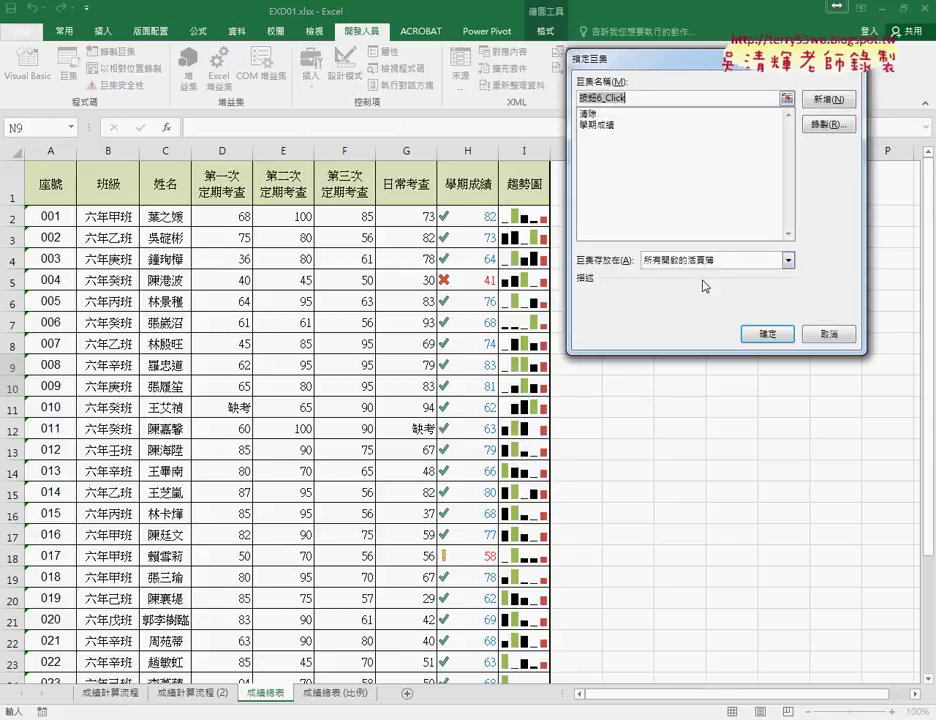
pyautogui.click(600, 115)
pyautogui.rightClick(591, 97)
pyautogui.click(625, 122)
pyautogui.click(767, 333)
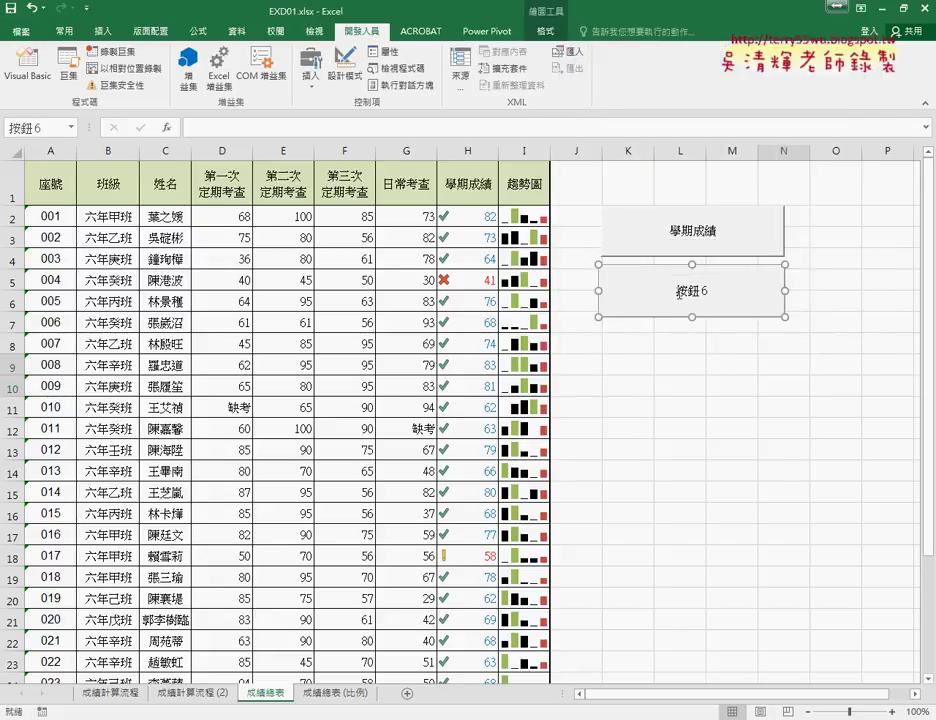
pyautogui.press('Delete')
pyautogui.press('Delete')
pyautogui.press('Delete')
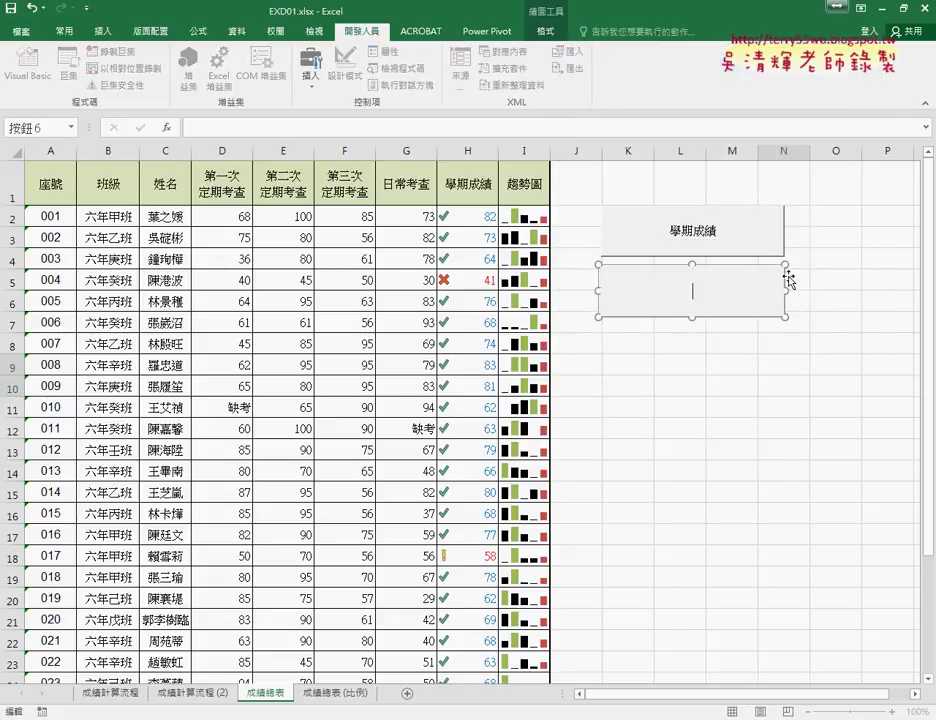
pyautogui.write('清除')
pyautogui.click(775, 380)
pyautogui.click(717, 316)
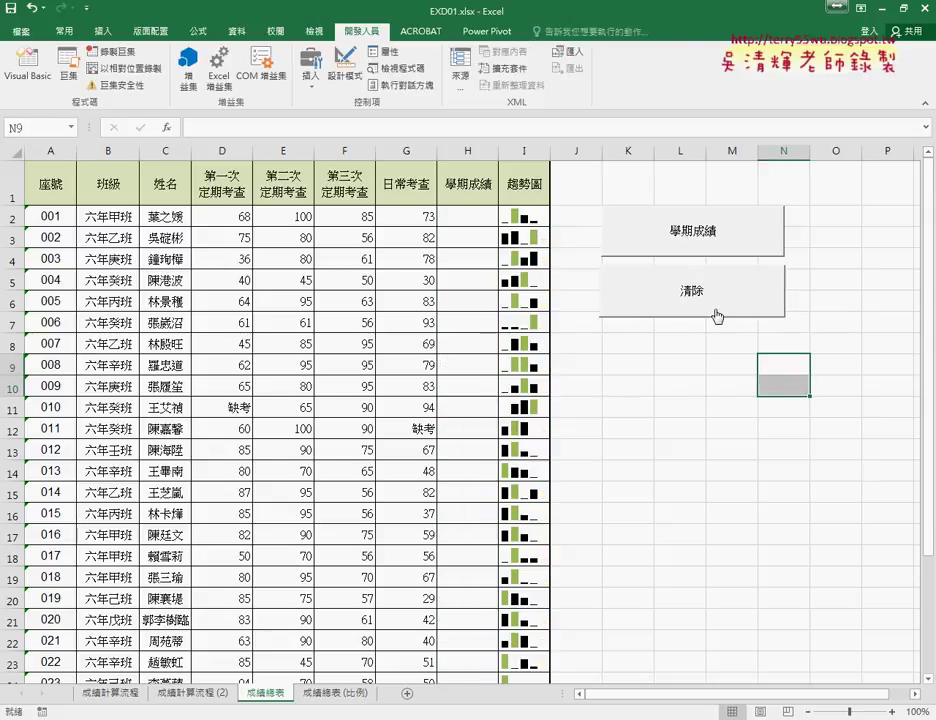
pyautogui.click(729, 240)
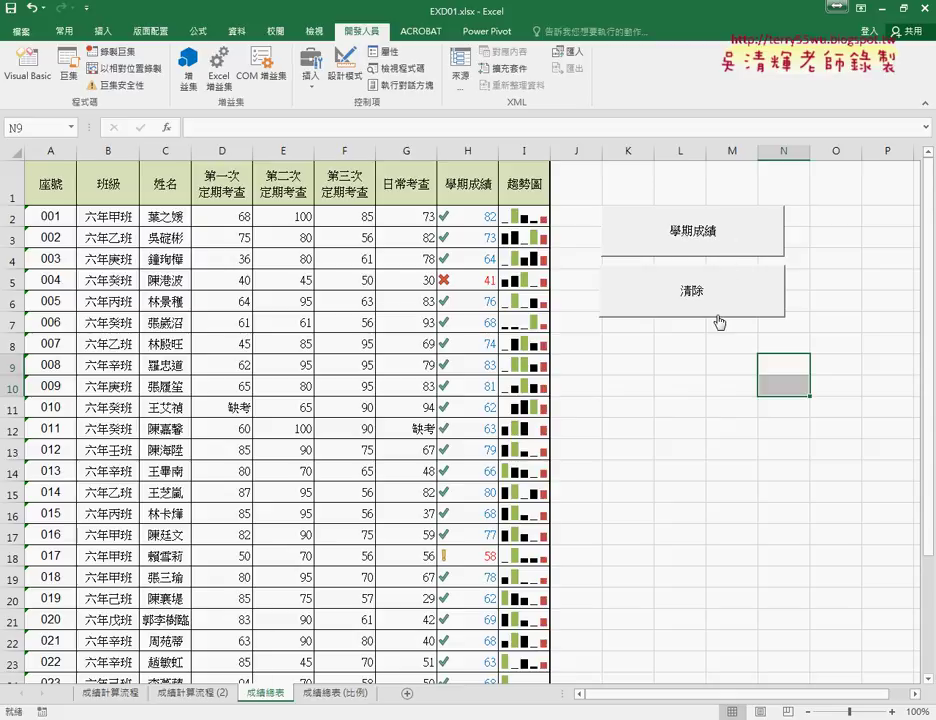
pyautogui.click(718, 316)
pyautogui.click(720, 236)
pyautogui.click(720, 292)
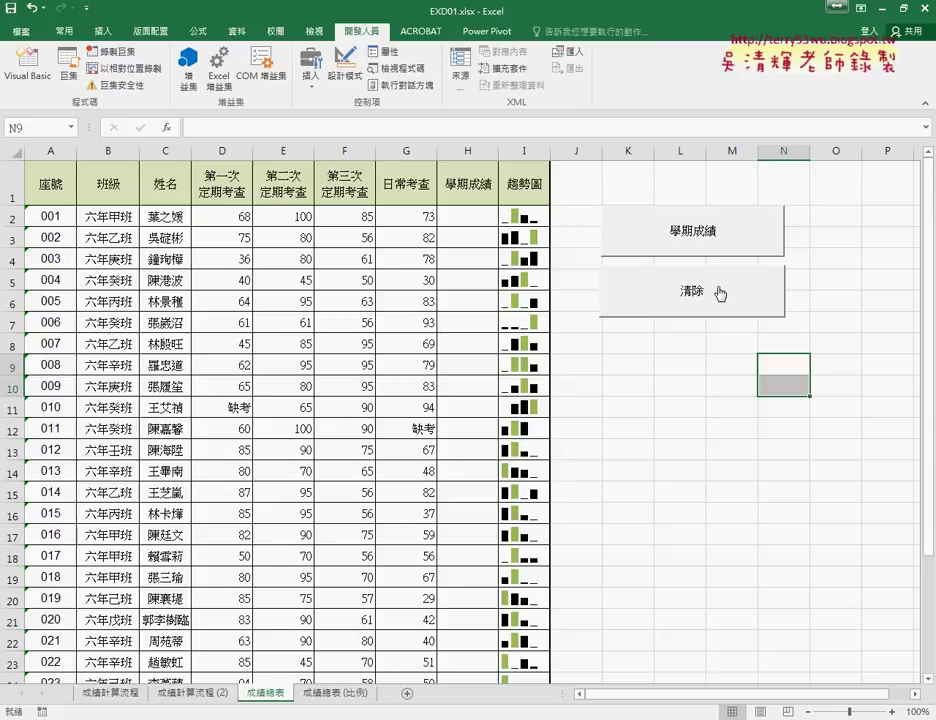
pyautogui.click(716, 228)
pyautogui.click(716, 290)
# Step: Save via File > Save and answer 否(N) to saving EXD01.xlsx as a macro-free workbook
pyautogui.click(20, 31)
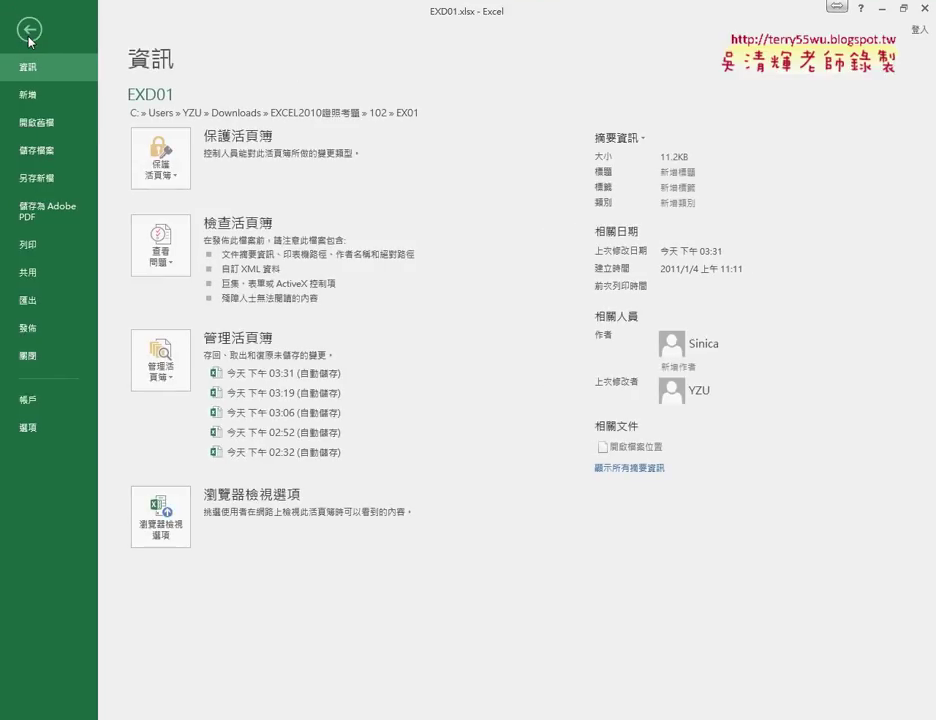
pyautogui.click(47, 153)
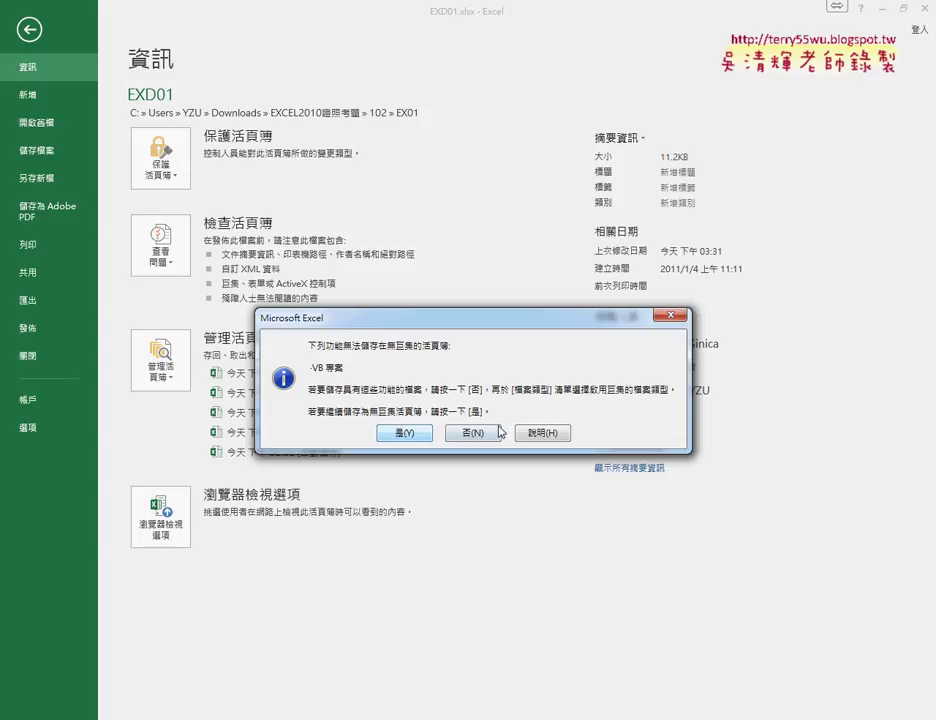
pyautogui.click(480, 434)
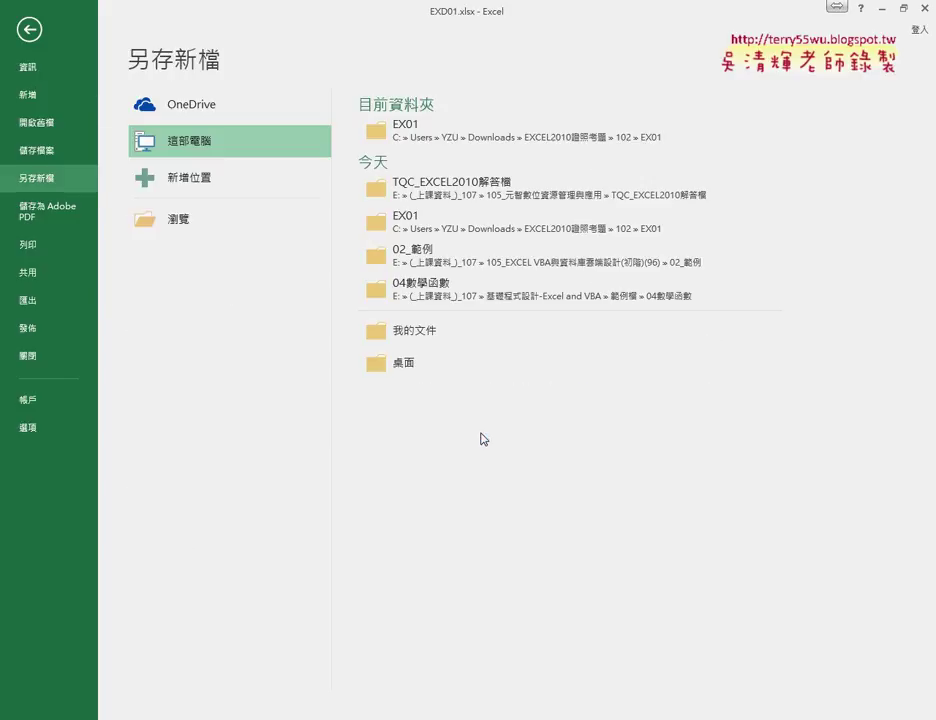
# Step: In Save As, pick the Desktop, type Excel 啟用巨集的活頁簿 (*.xlsm), and file name 102A
pyautogui.click(189, 225)
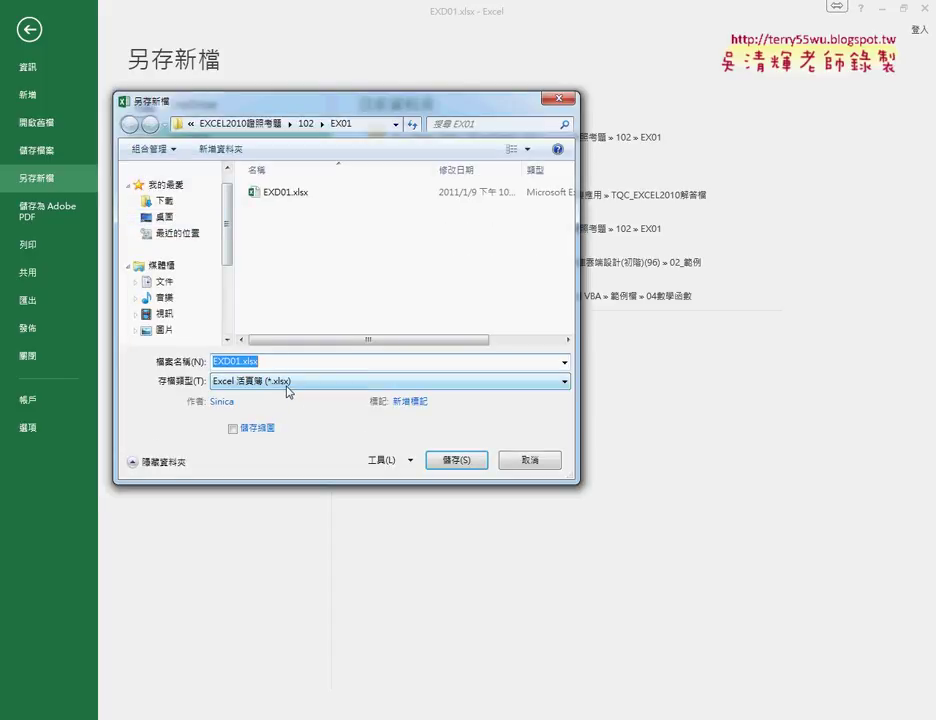
pyautogui.click(287, 384)
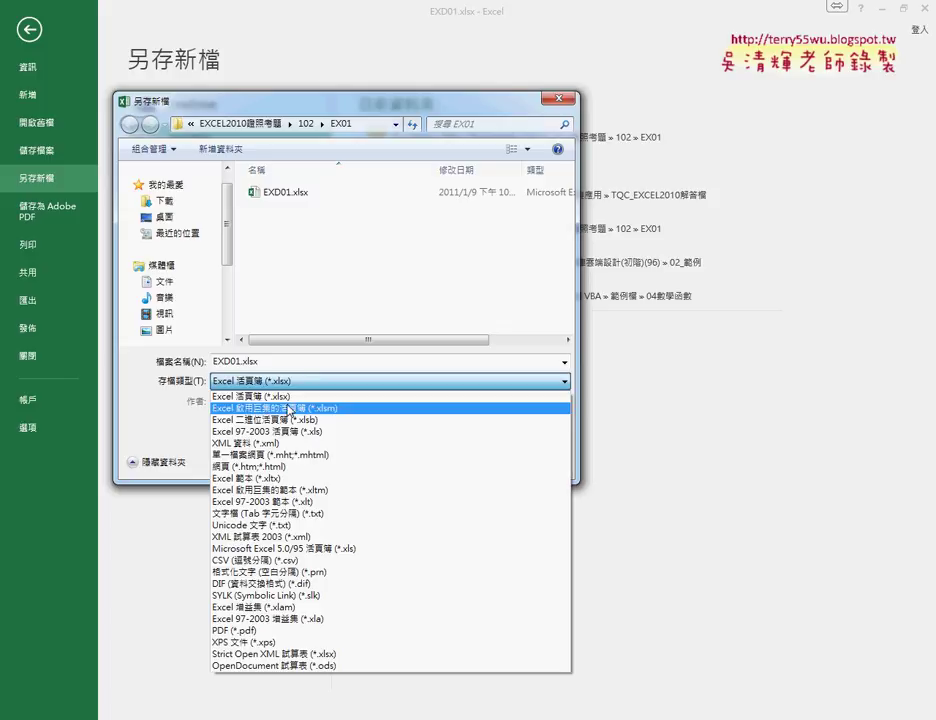
pyautogui.moveTo(336, 414)
pyautogui.mouseDown()
pyautogui.moveTo(214, 414)
pyautogui.moveTo(281, 420)
pyautogui.mouseUp()
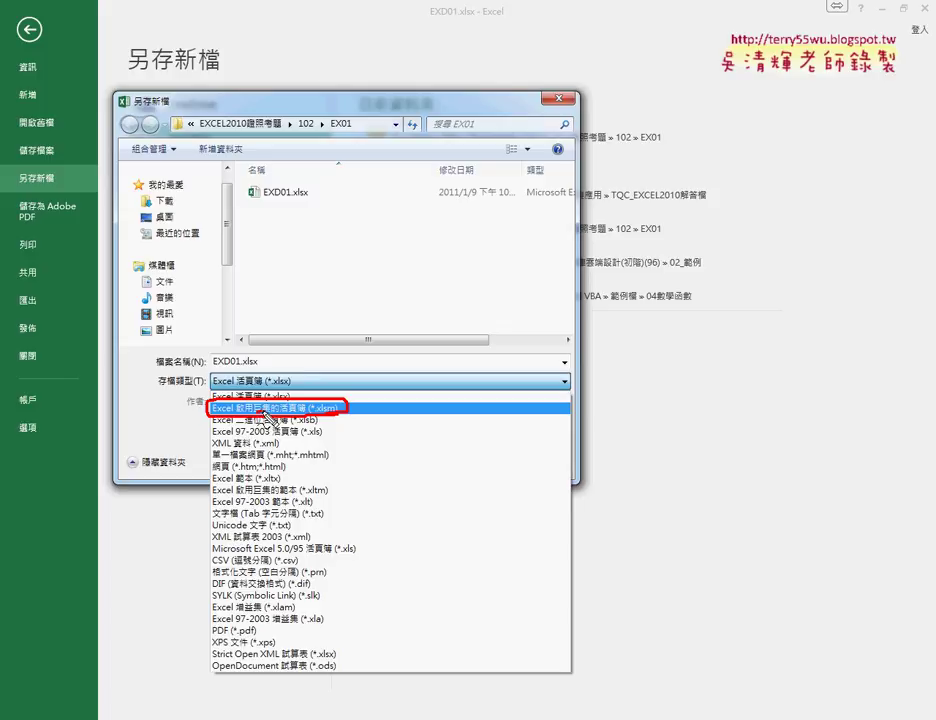
pyautogui.press('Escape')
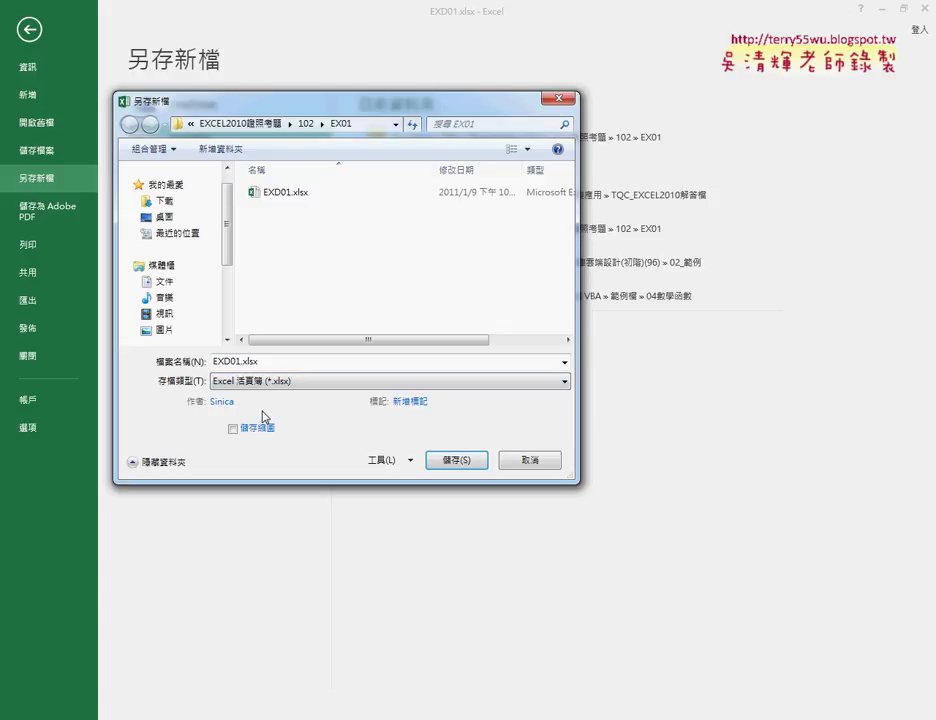
pyautogui.click(316, 381)
pyautogui.click(316, 402)
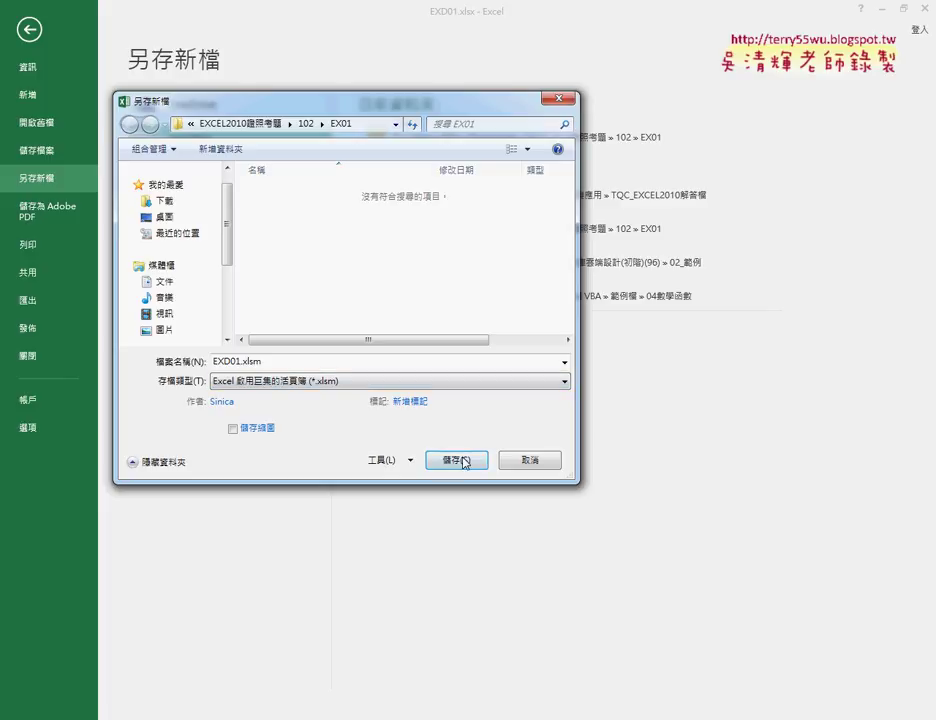
pyautogui.doubleClick(282, 364)
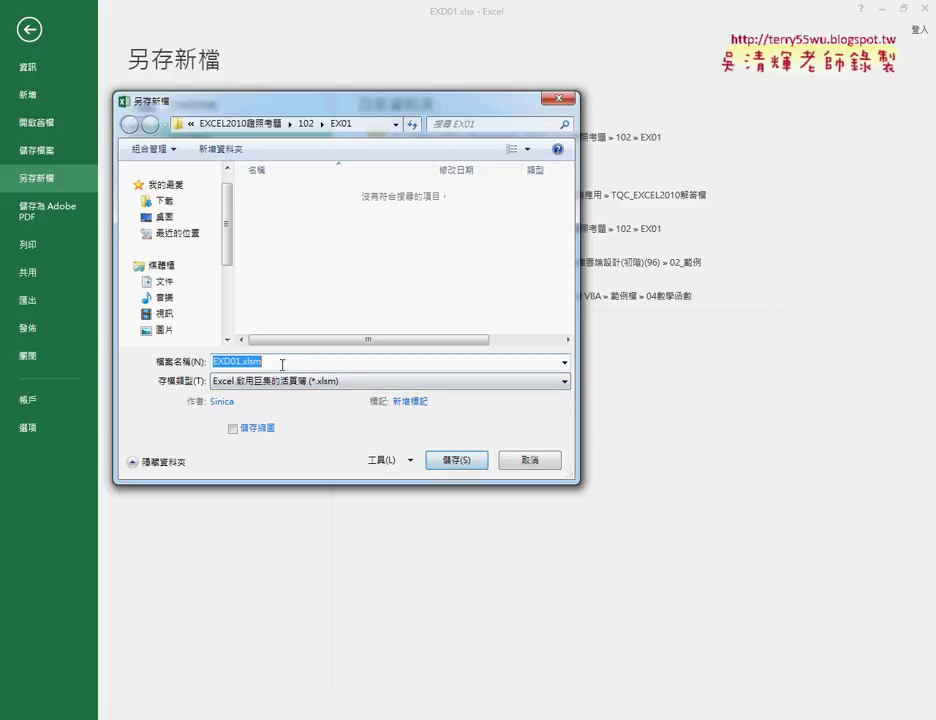
pyautogui.click(172, 217)
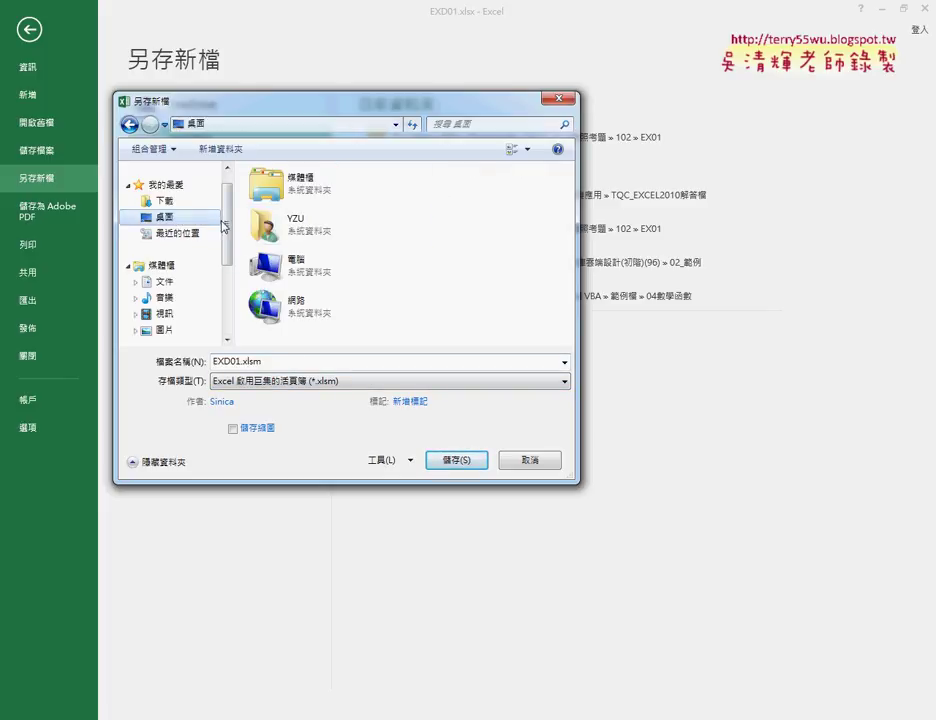
pyautogui.doubleClick(267, 362)
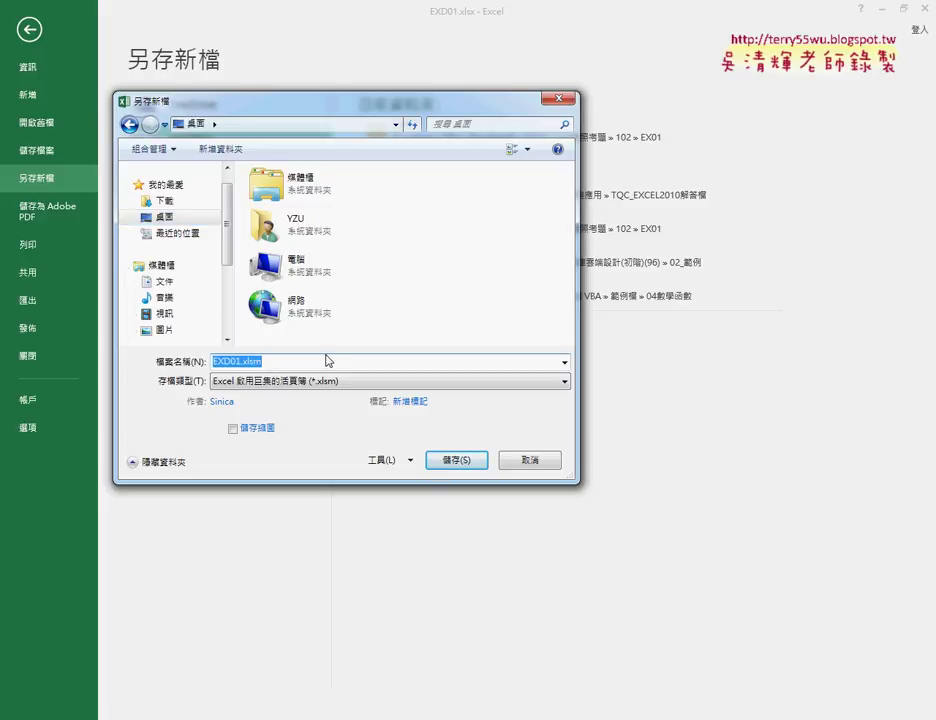
pyautogui.write('102A')
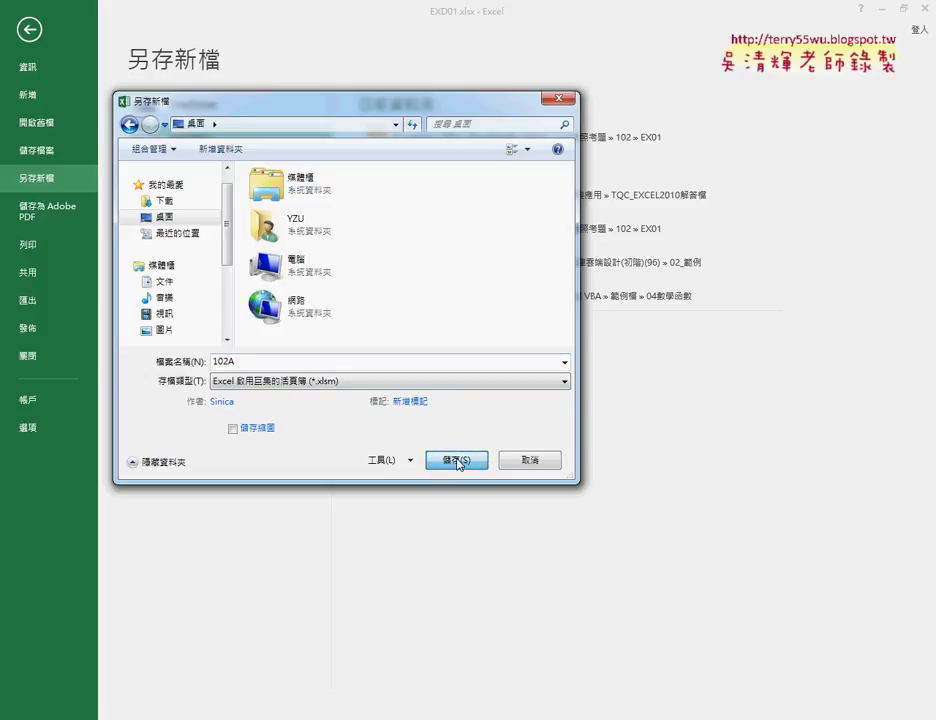
# Step: Save as 102A.xlsm, then run the 學期成績 button to fill the semester grades
pyautogui.click(457, 462)
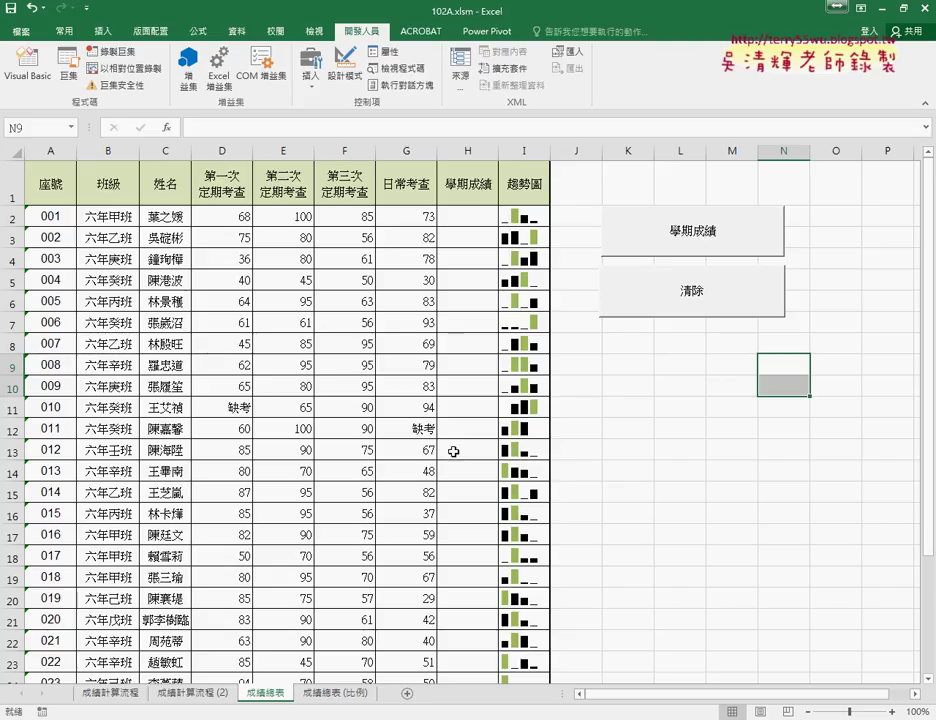
pyautogui.click(668, 238)
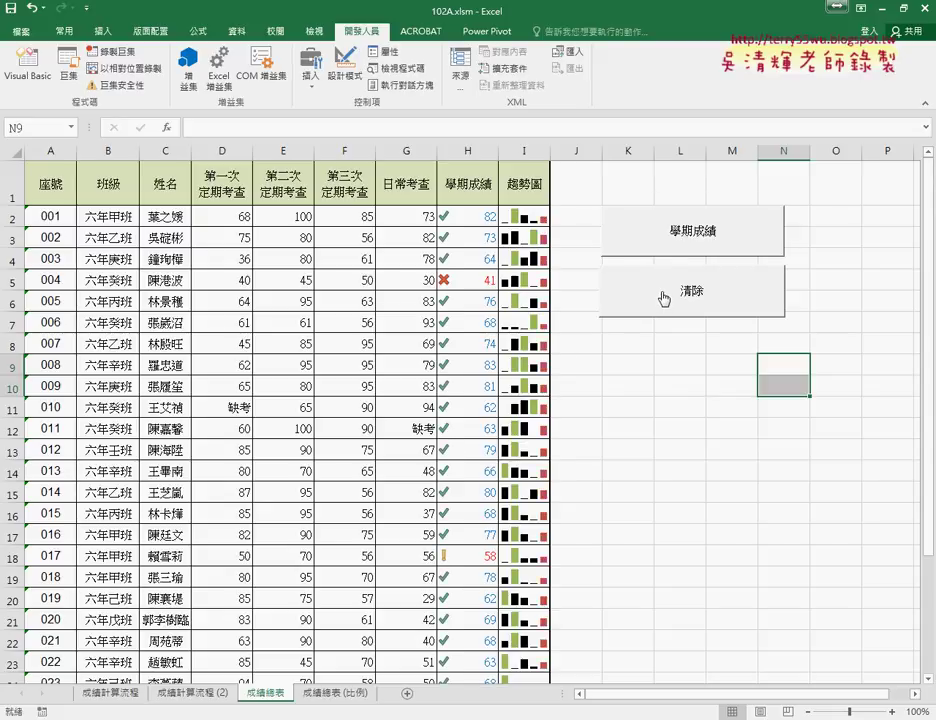